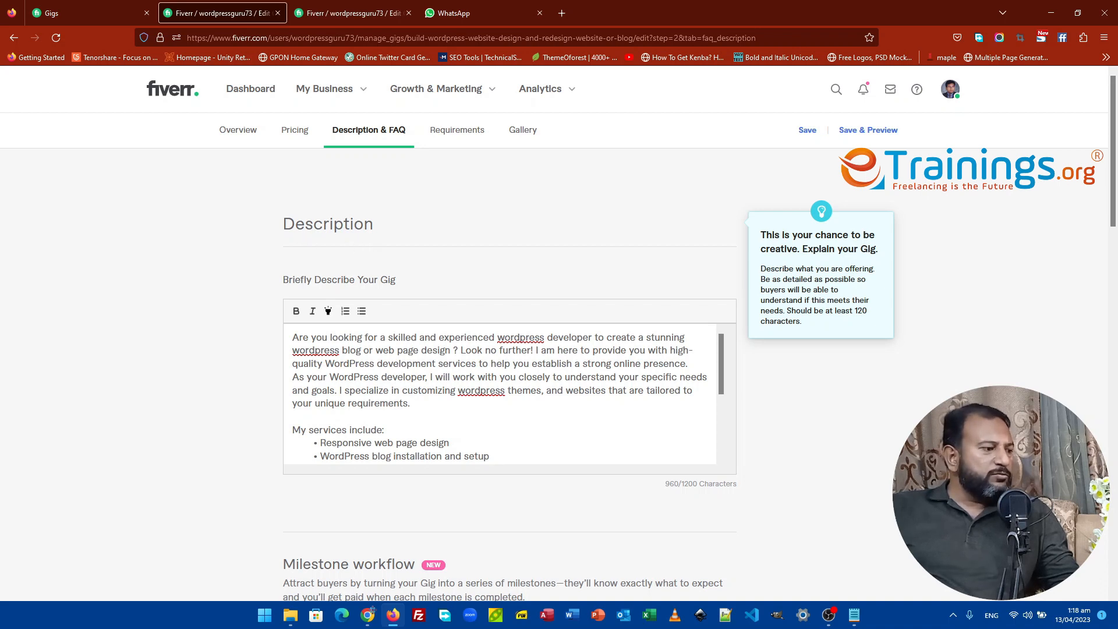
# Step: Delete the entire existing text from the gig's description on the Fiverr edit page
pyautogui.scroll(-2, 389, 264)
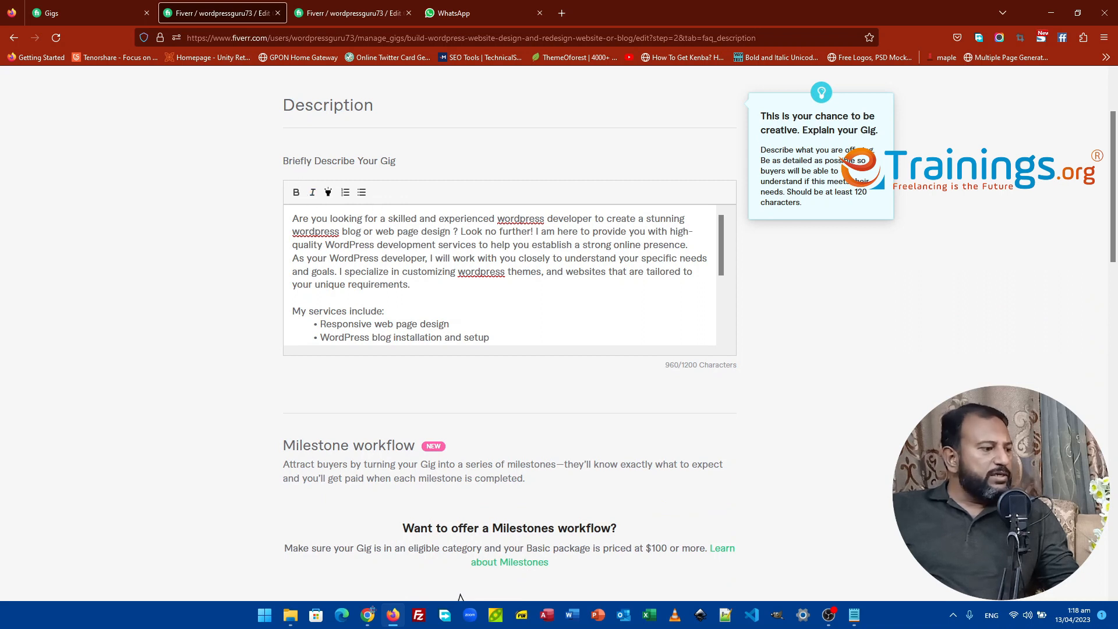
pyautogui.moveTo(292, 218); pyautogui.dragTo(676, 333)
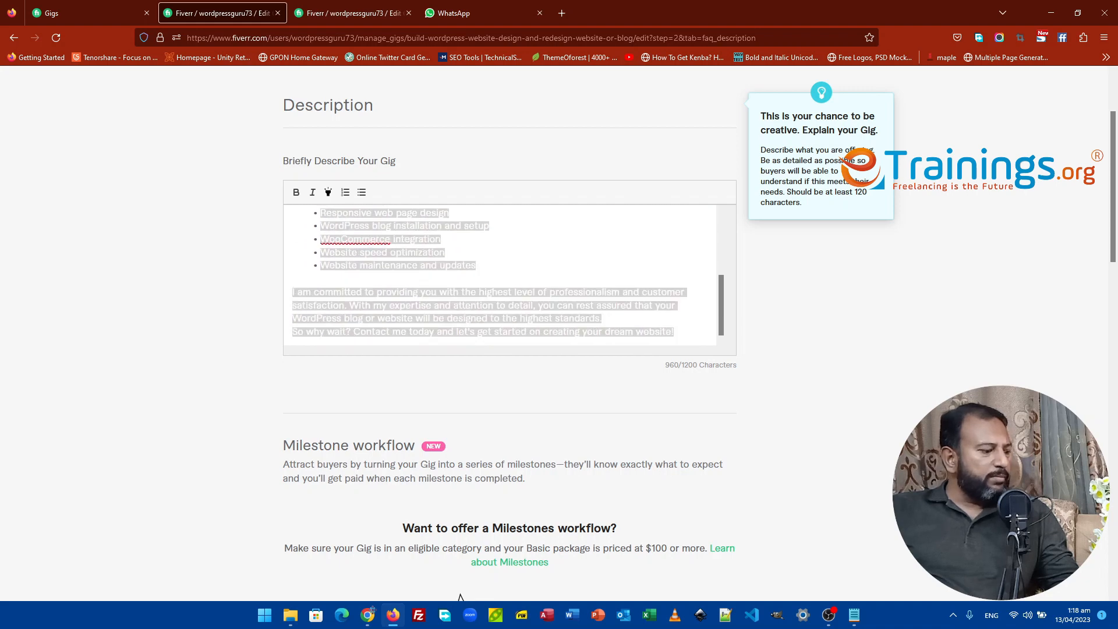
pyautogui.press('Delete')
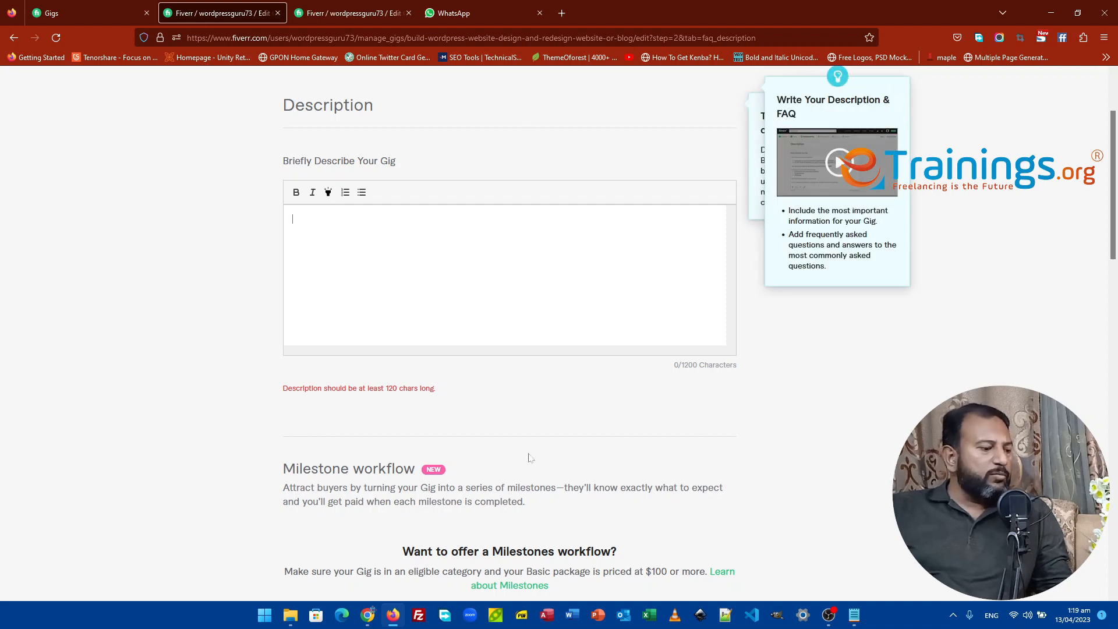
# Step: Switch to ChatGPT in Chrome and replace the drafted prompt with 'write description for the following gig title "'
pyautogui.click(367, 615)
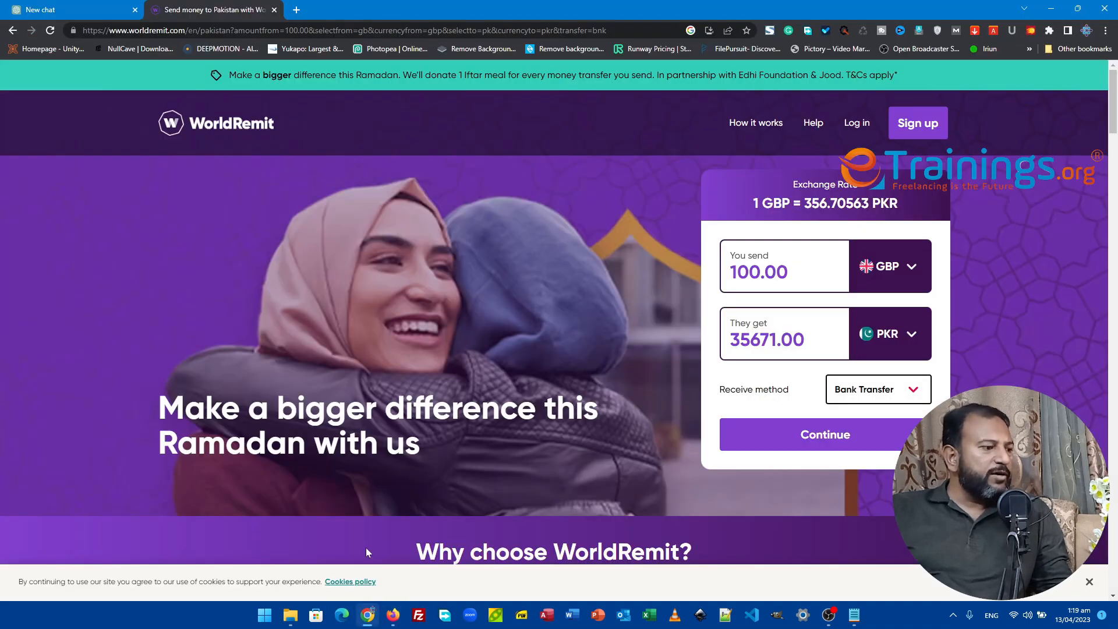
pyautogui.click(70, 8)
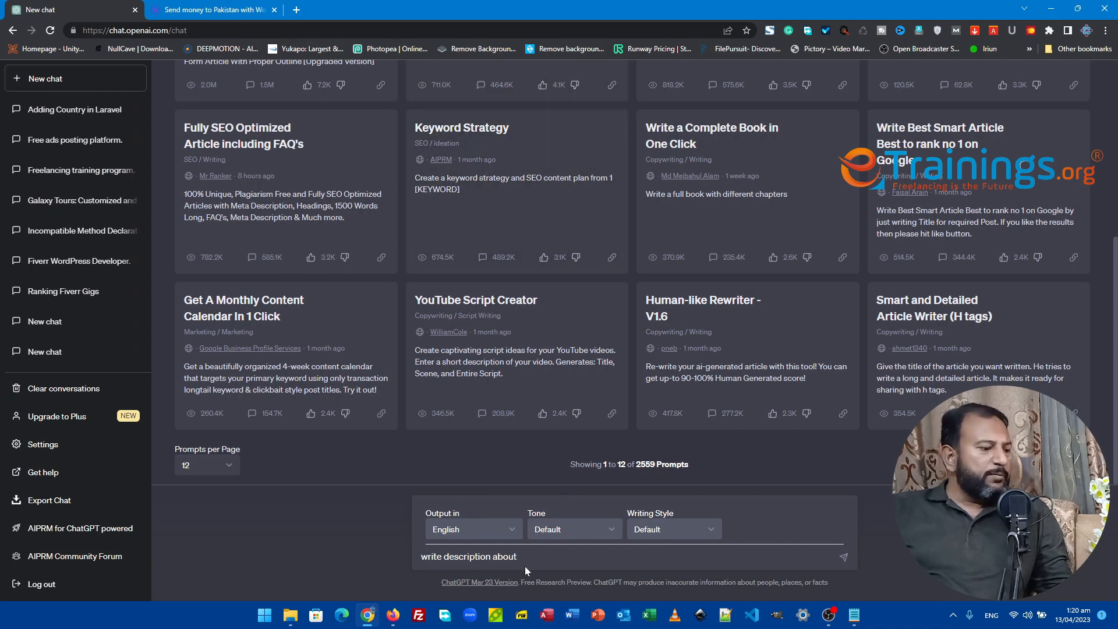
pyautogui.moveTo(524, 559); pyautogui.dragTo(377, 565)
pyautogui.press('BackSpace')
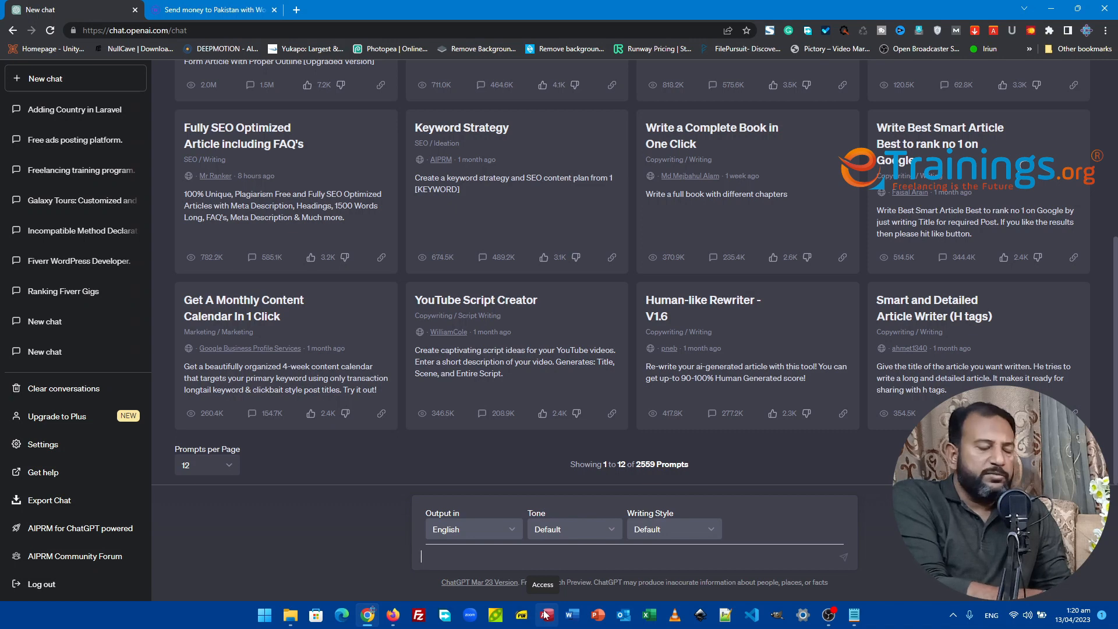
pyautogui.write('w')
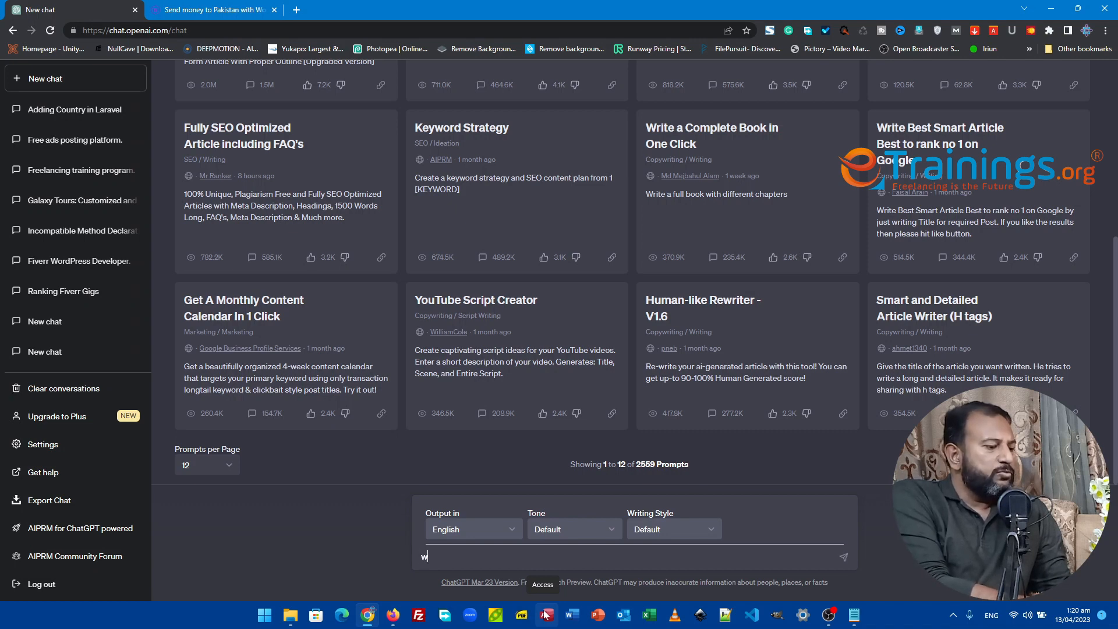
pyautogui.write('ri')
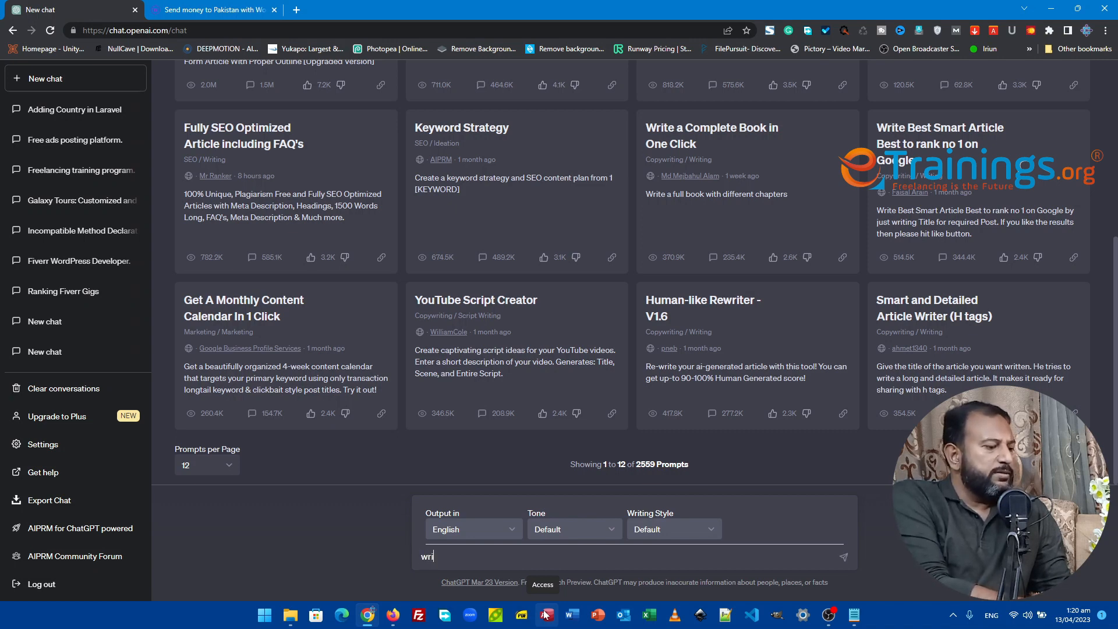
pyautogui.write('te de')
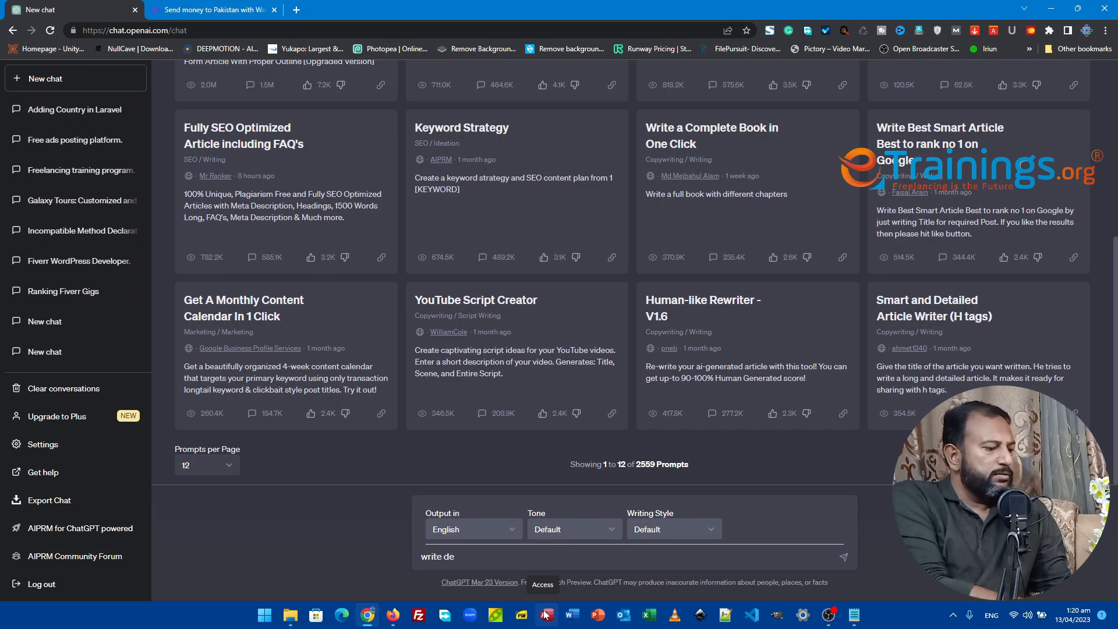
pyautogui.write('scrip')
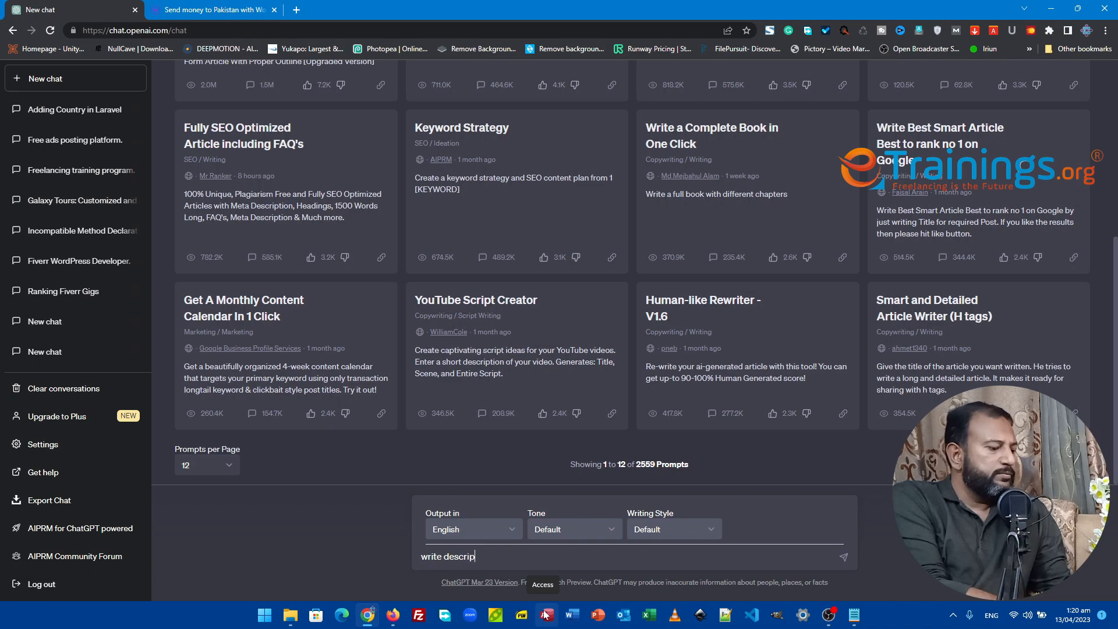
pyautogui.write('tion for ')
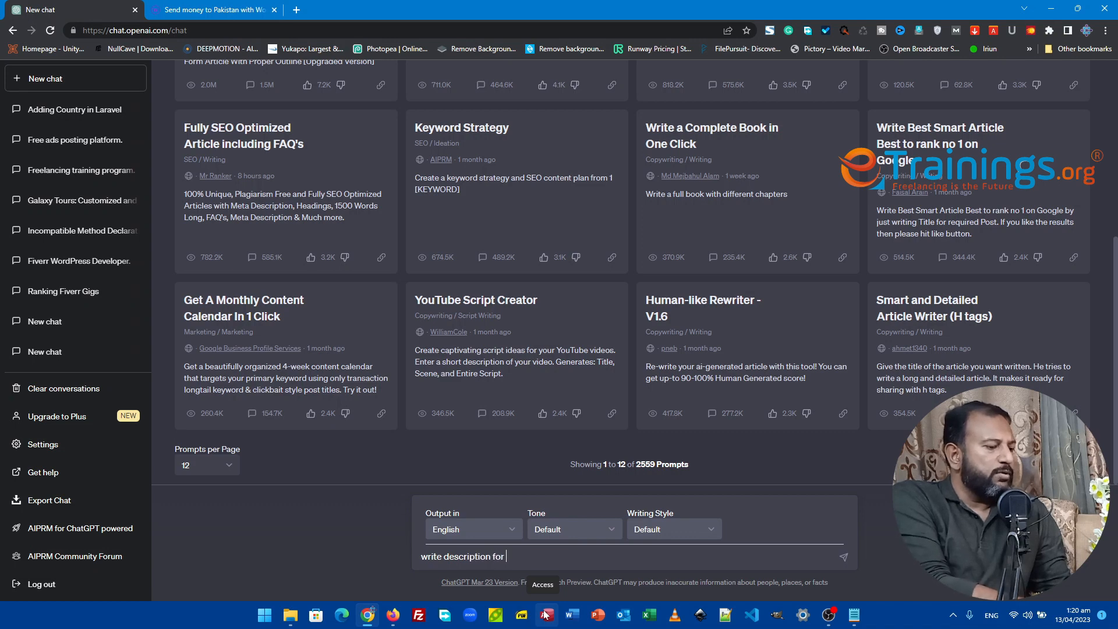
pyautogui.write('the')
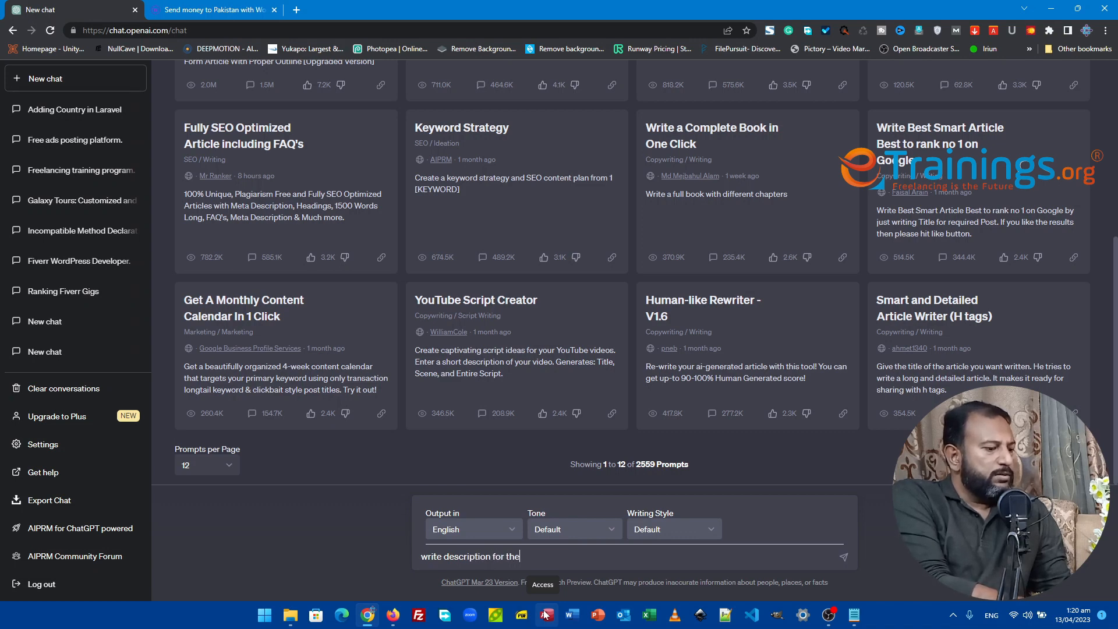
pyautogui.write(' following gig title')
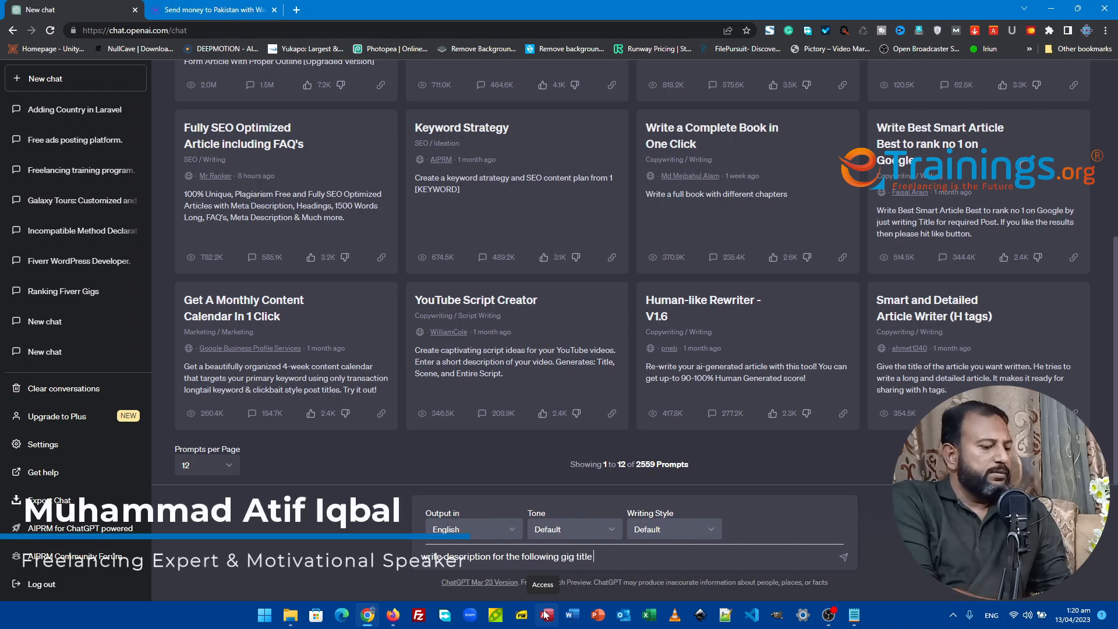
pyautogui.write(' "')
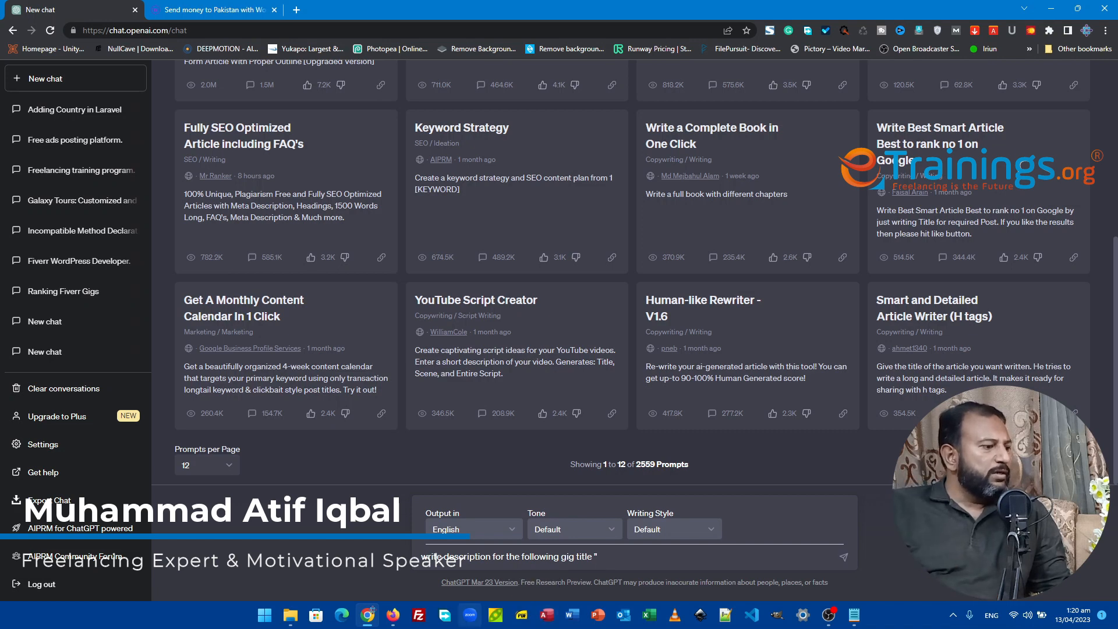
# Step: Switch back to Fiverr in Firefox and copy the gig title text following "I will" from the gig's overview
pyautogui.click(393, 620)
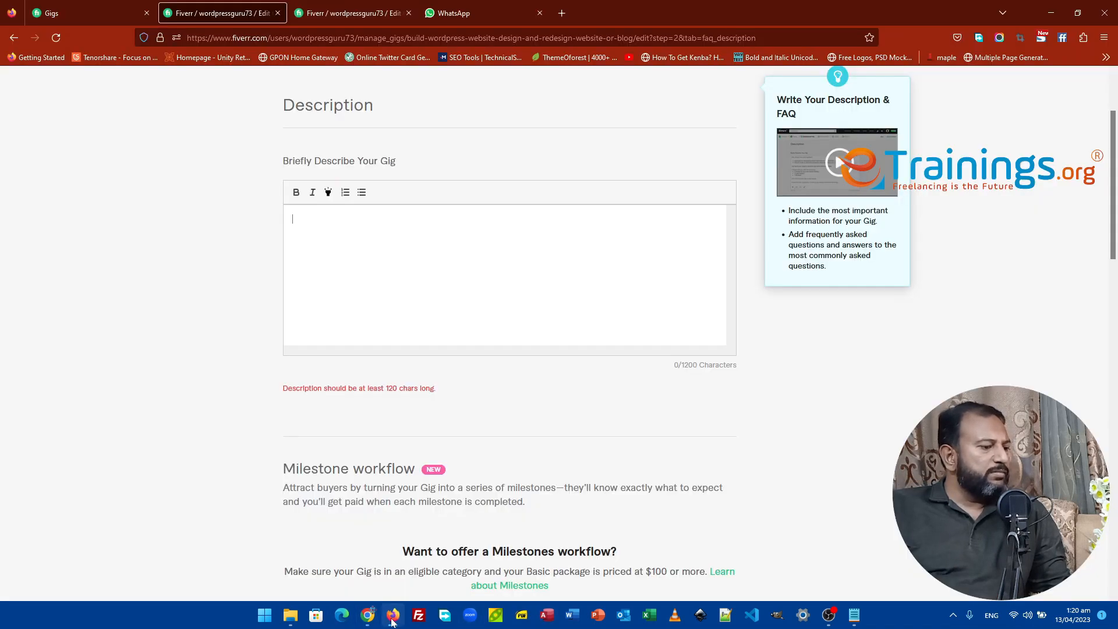
pyautogui.scroll(2, 330, 207)
pyautogui.click(233, 132)
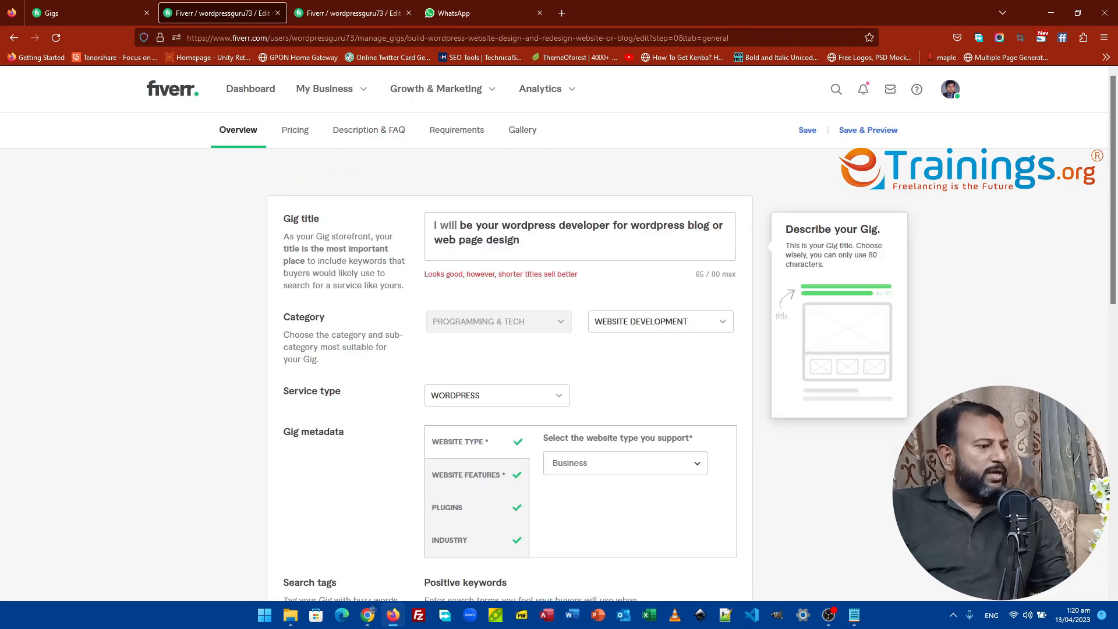
pyautogui.moveTo(523, 240); pyautogui.dragTo(459, 226)
pyautogui.hotkey('ctrl', 'c')
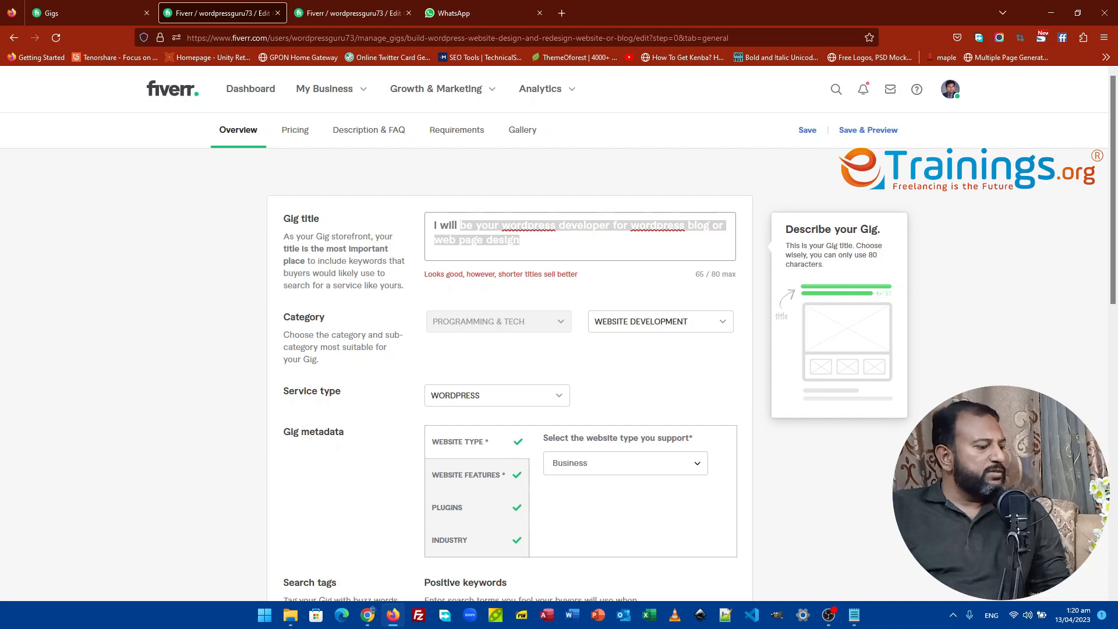
# Step: In ChatGPT, complete the prompt with "i ll be your wordpress developer for wordpress blog or web page design" in quotes and submit it
pyautogui.click(367, 614)
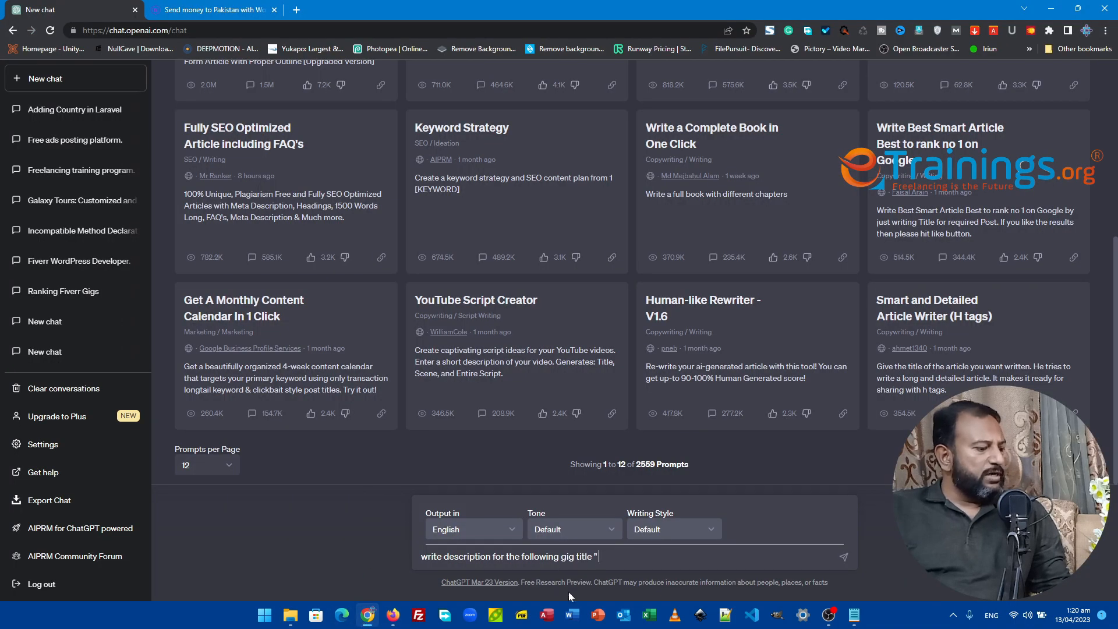
pyautogui.hotkey('ctrl', 'v')
pyautogui.click(598, 543)
pyautogui.write('I ll')
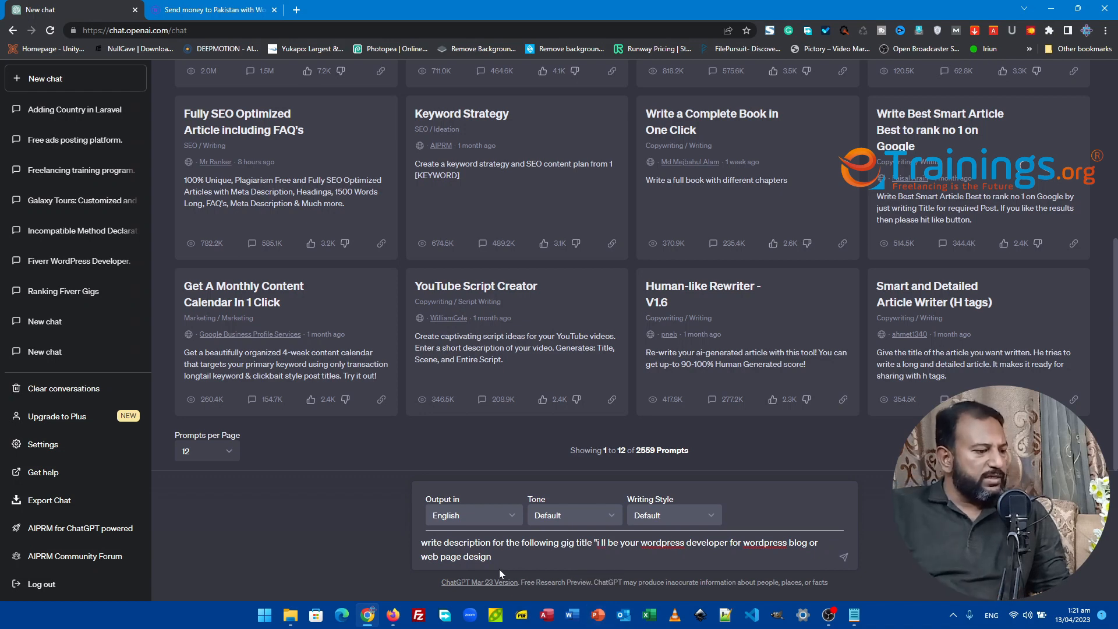
pyautogui.write(' "')
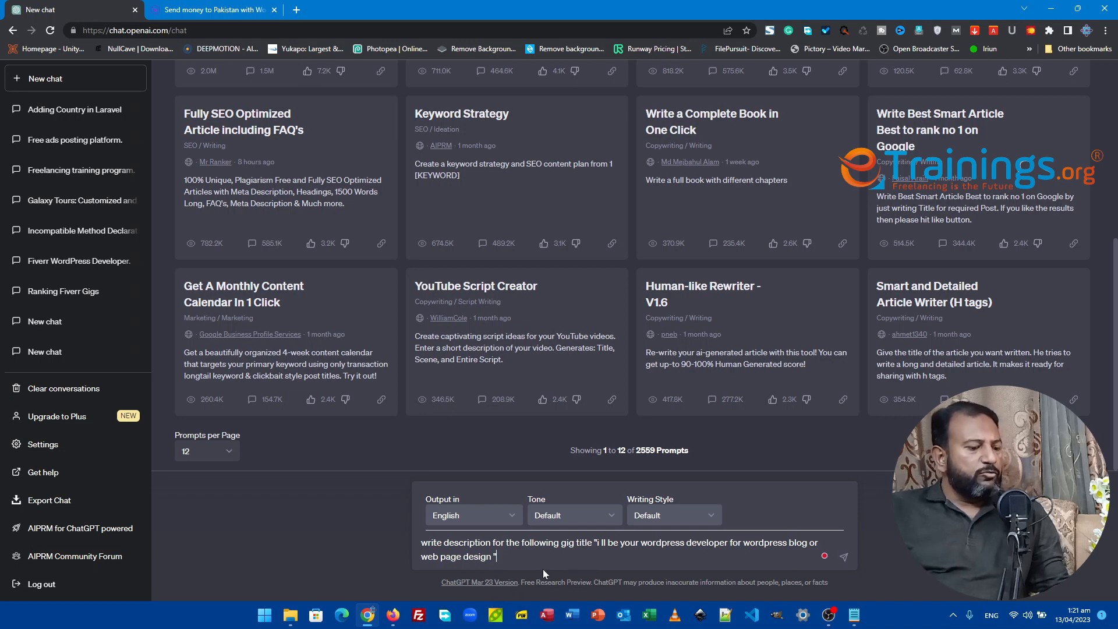
pyautogui.press('Return')
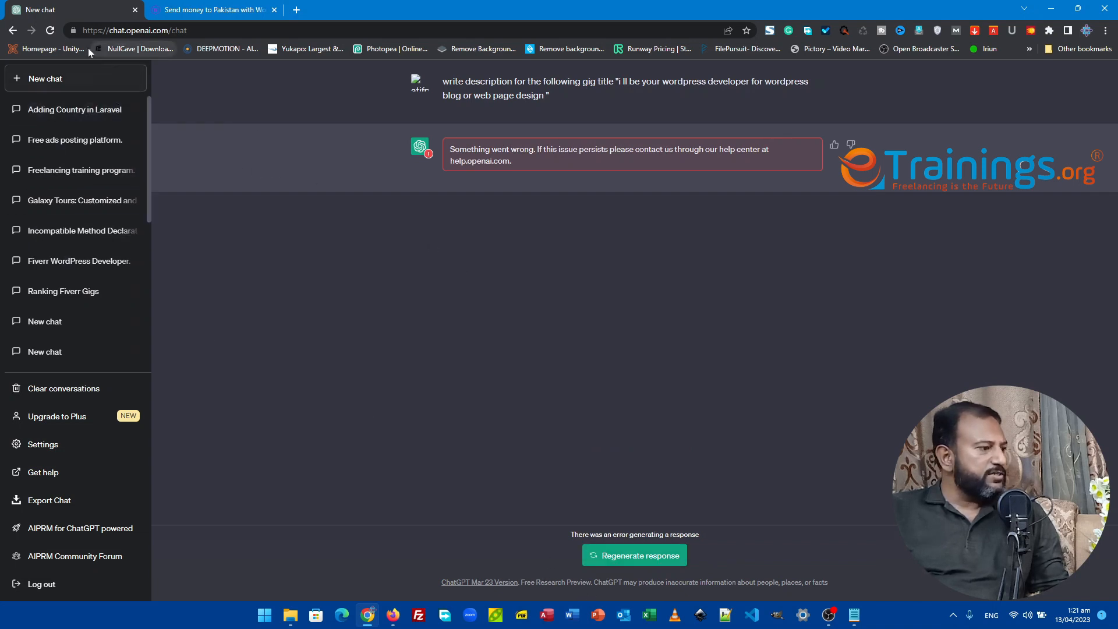
# Step: Copy the sent gig-title prompt and resubmit it in a reloaded ChatGPT page
pyautogui.moveTo(558, 93); pyautogui.dragTo(446, 92)
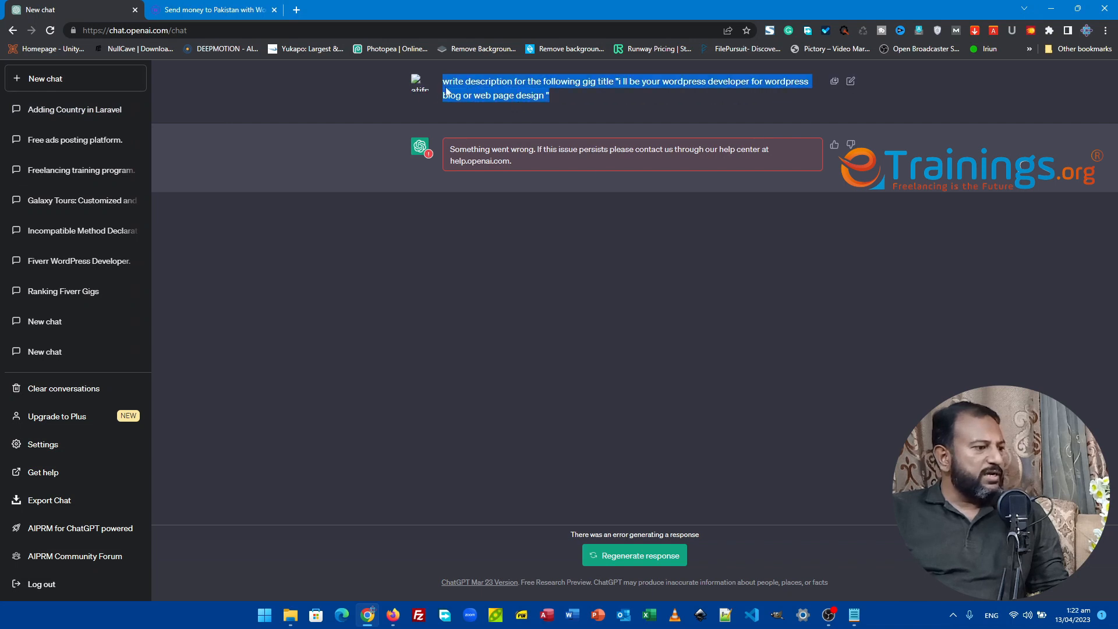
pyautogui.rightClick(447, 90)
pyautogui.click(466, 97)
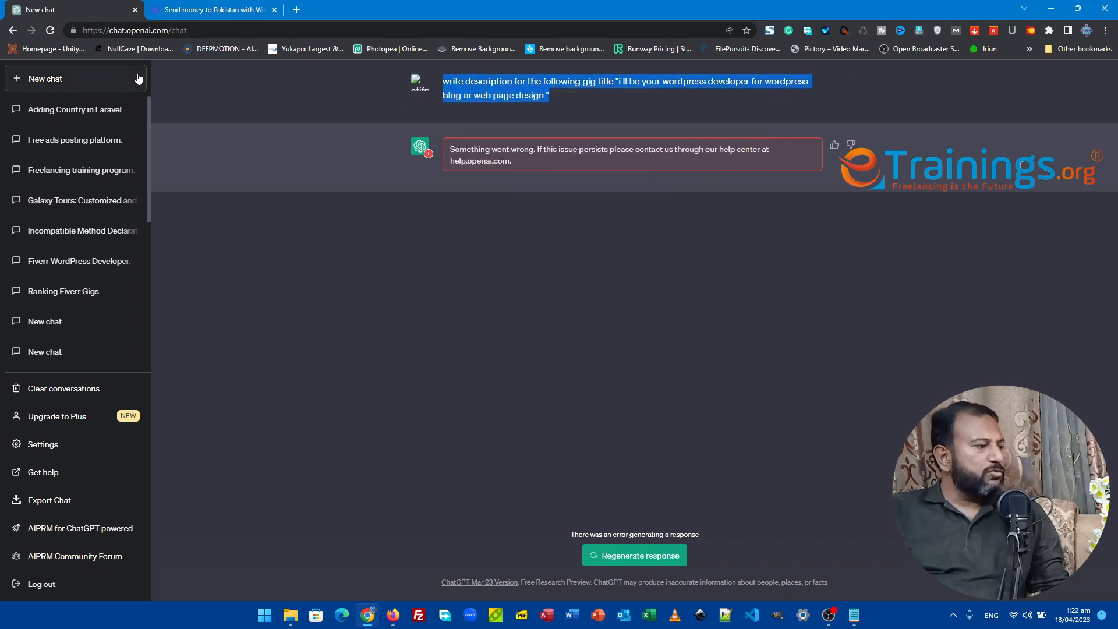
pyautogui.click(53, 30)
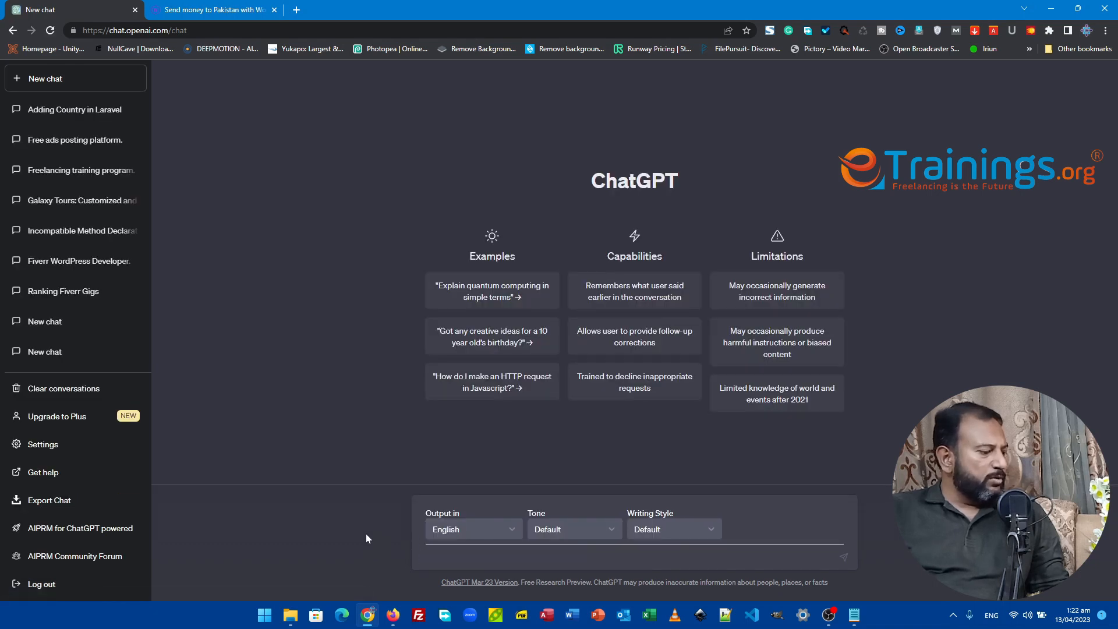
pyautogui.hotkey('ctrl', 'v')
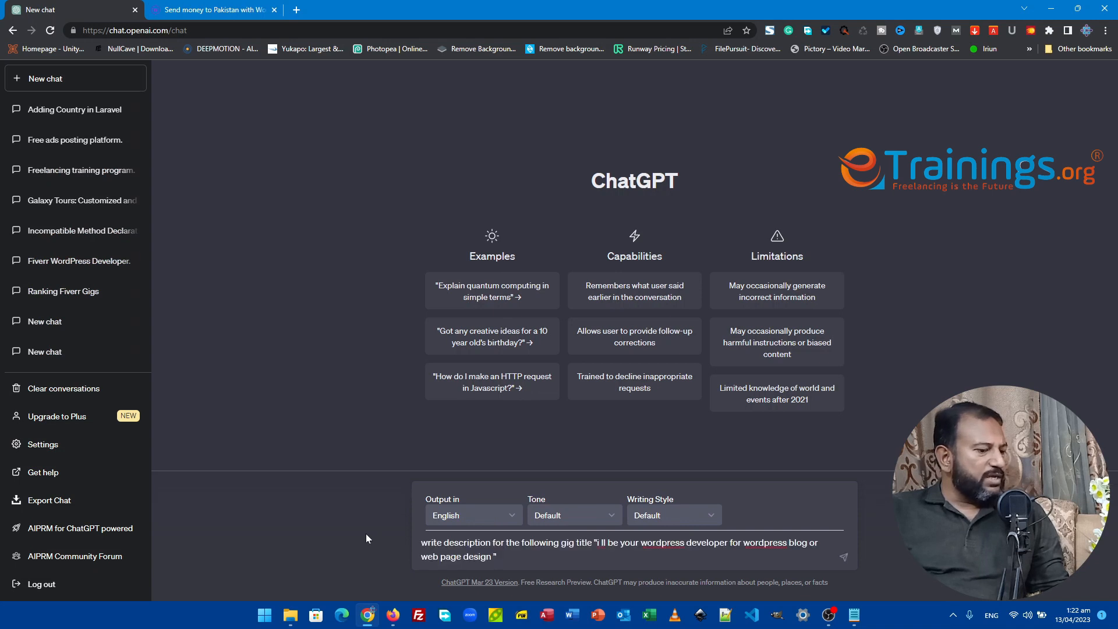
pyautogui.click(844, 559)
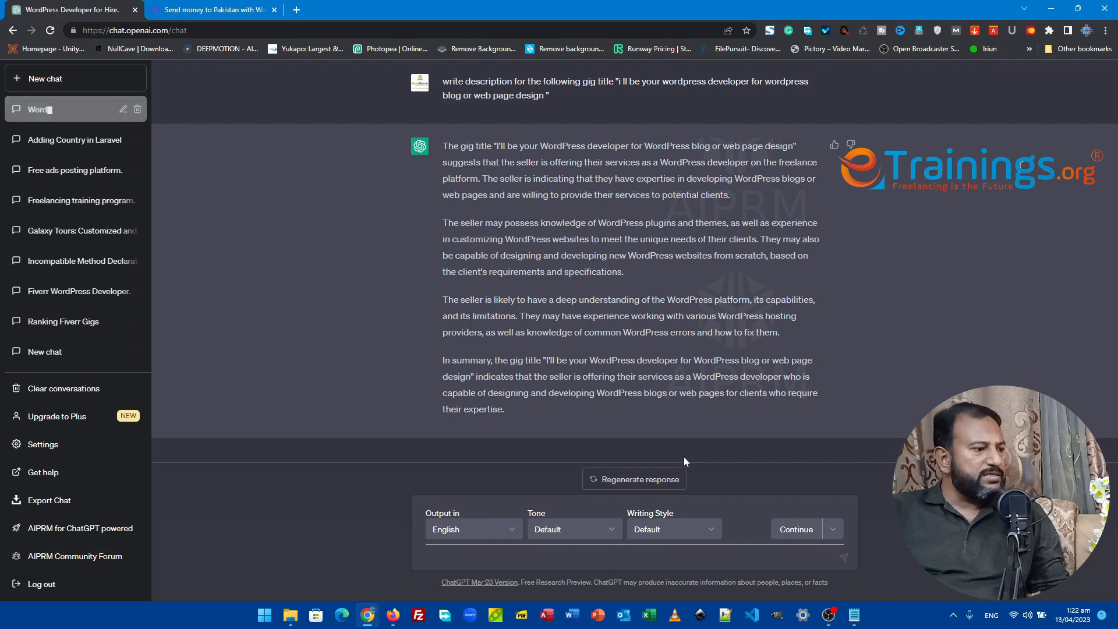
# Step: Draft a new ChatGPT prompt reading 'please write a fiverr gig description for the following service "'
pyautogui.click(630, 558)
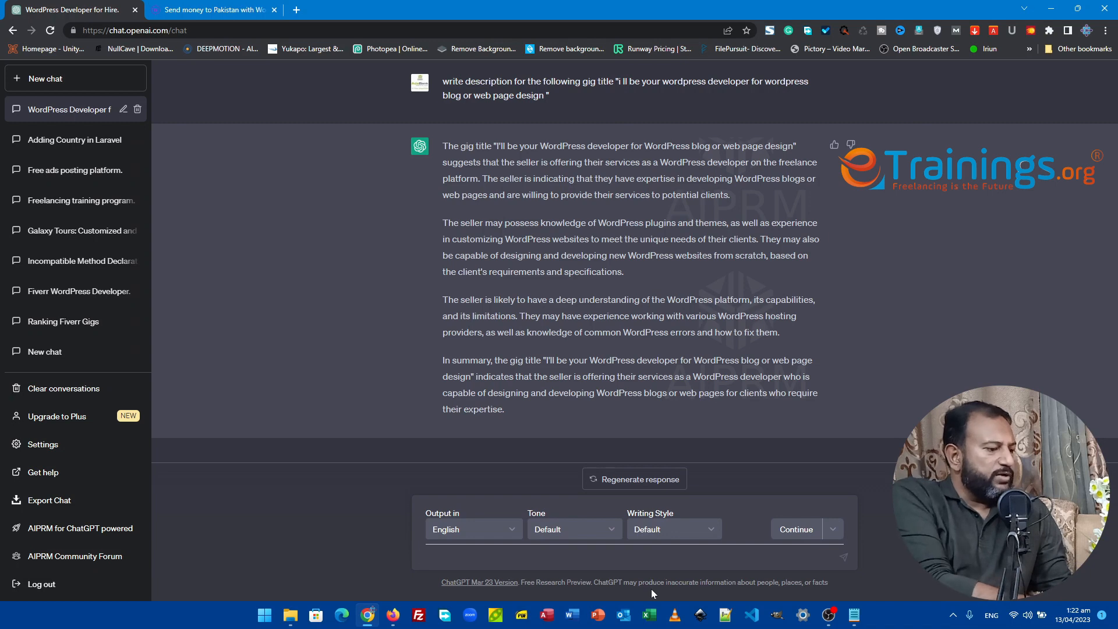
pyautogui.write('please wri')
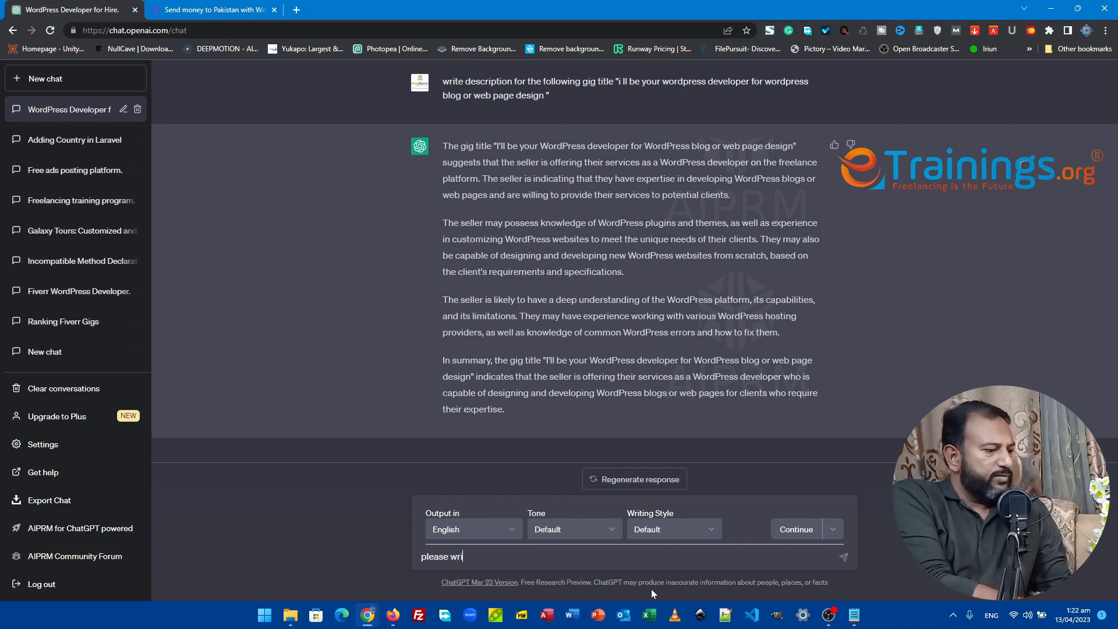
pyautogui.write('te a gid')
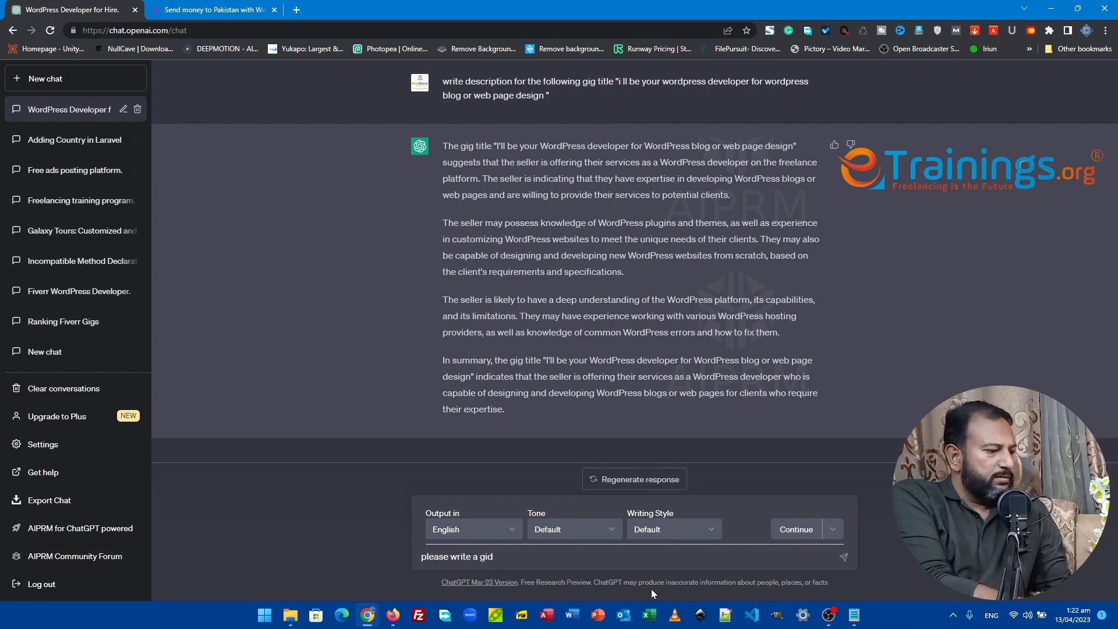
pyautogui.press('BackSpace')
pyautogui.press('BackSpace')
pyautogui.press('BackSpace')
pyautogui.write('fiver')
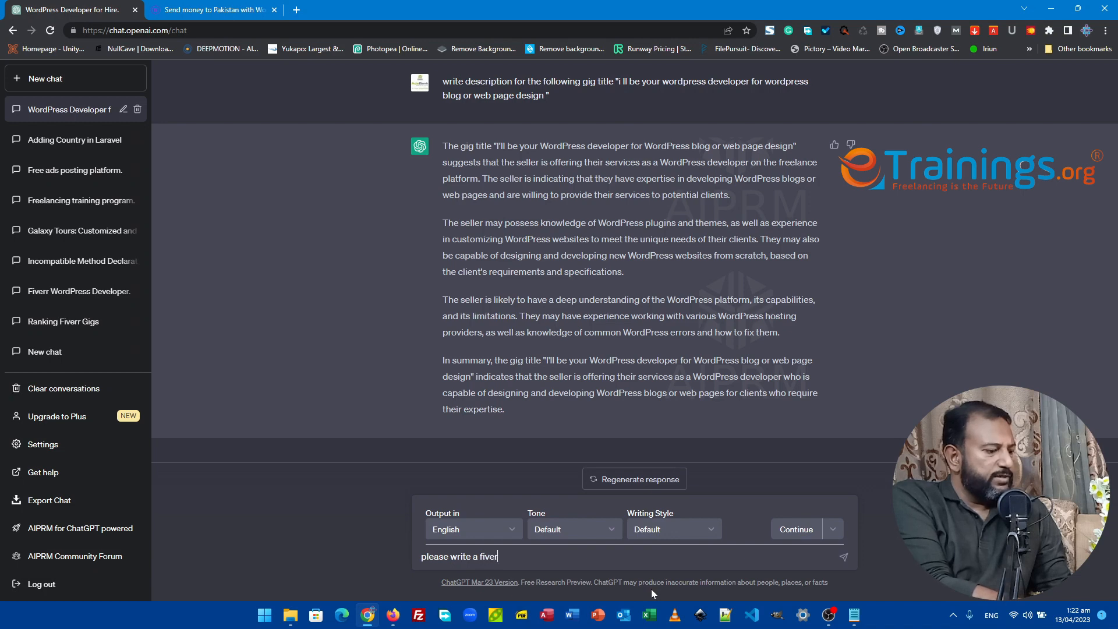
pyautogui.write('r gig de')
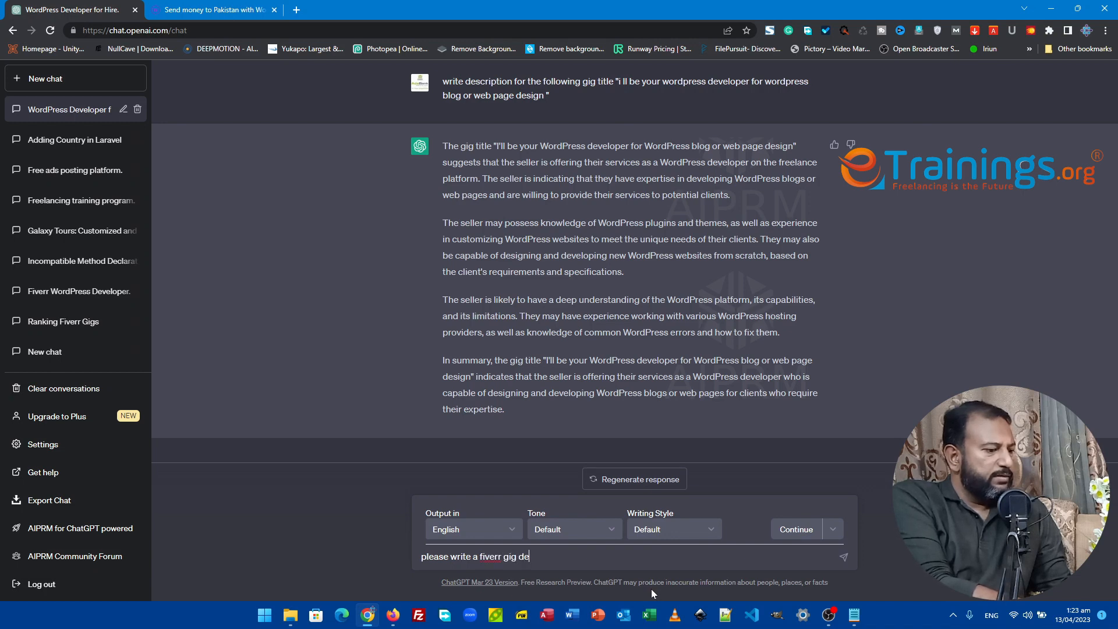
pyautogui.write('scriopt')
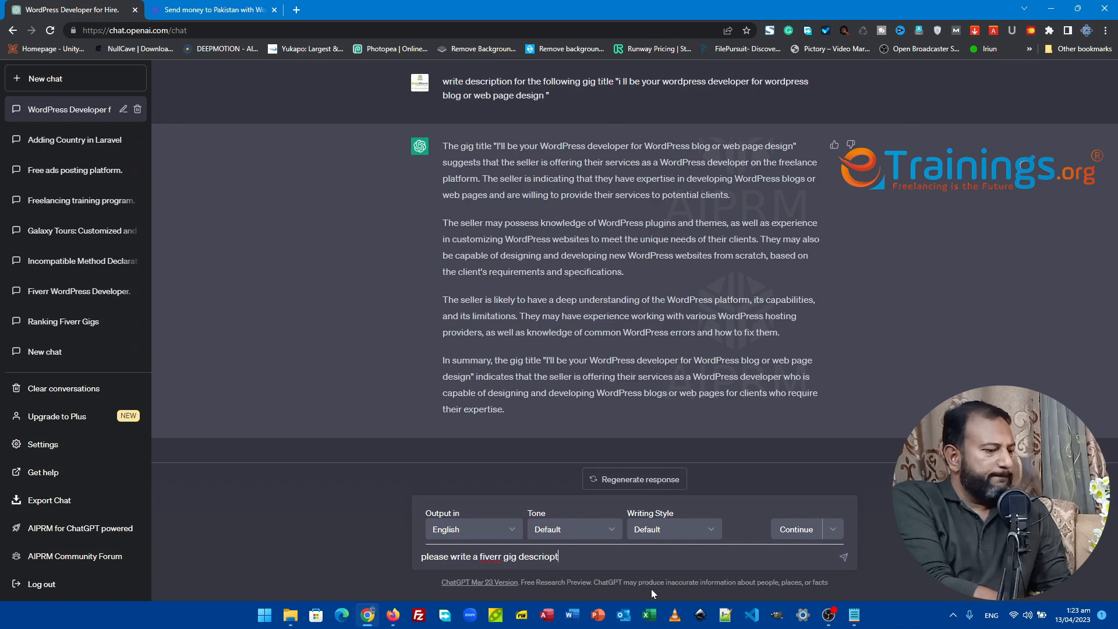
pyautogui.write('ion ')
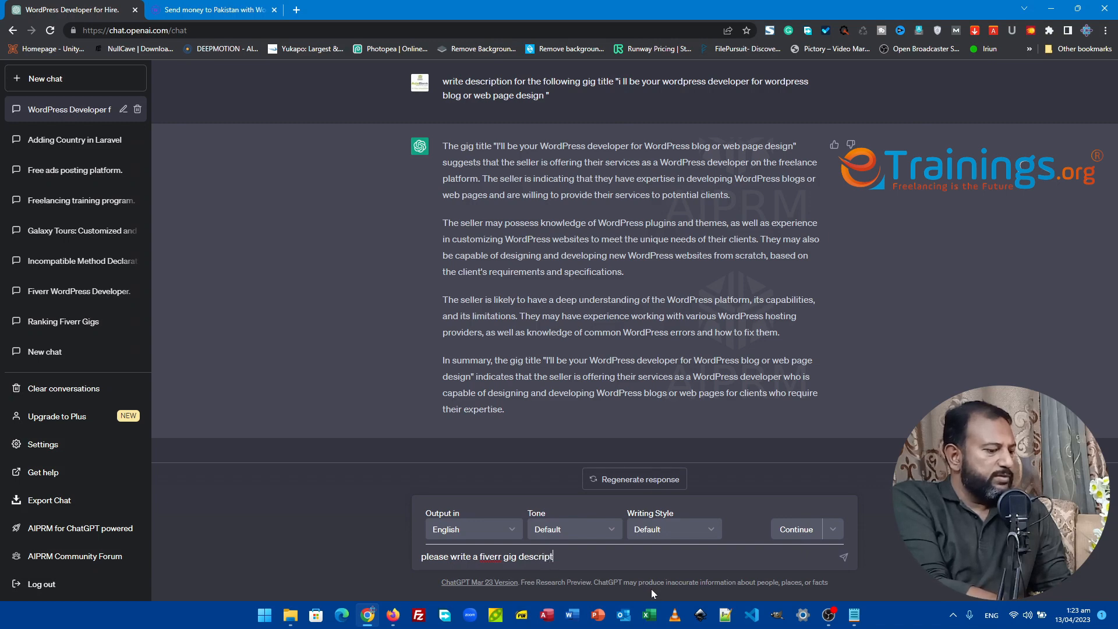
pyautogui.write('for ')
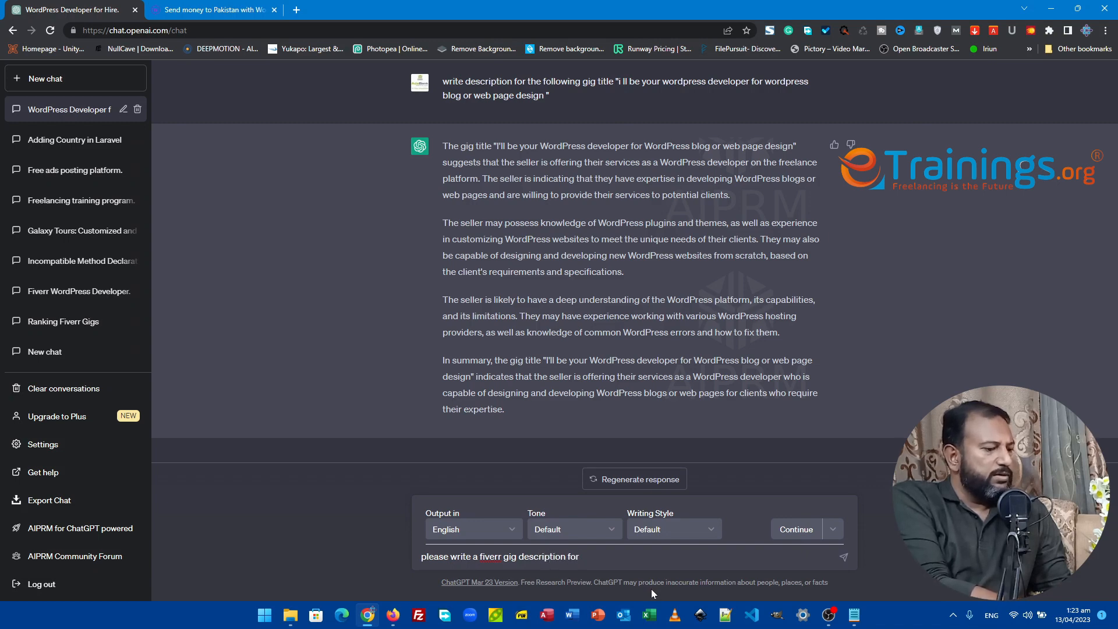
pyautogui.write('the following service "')
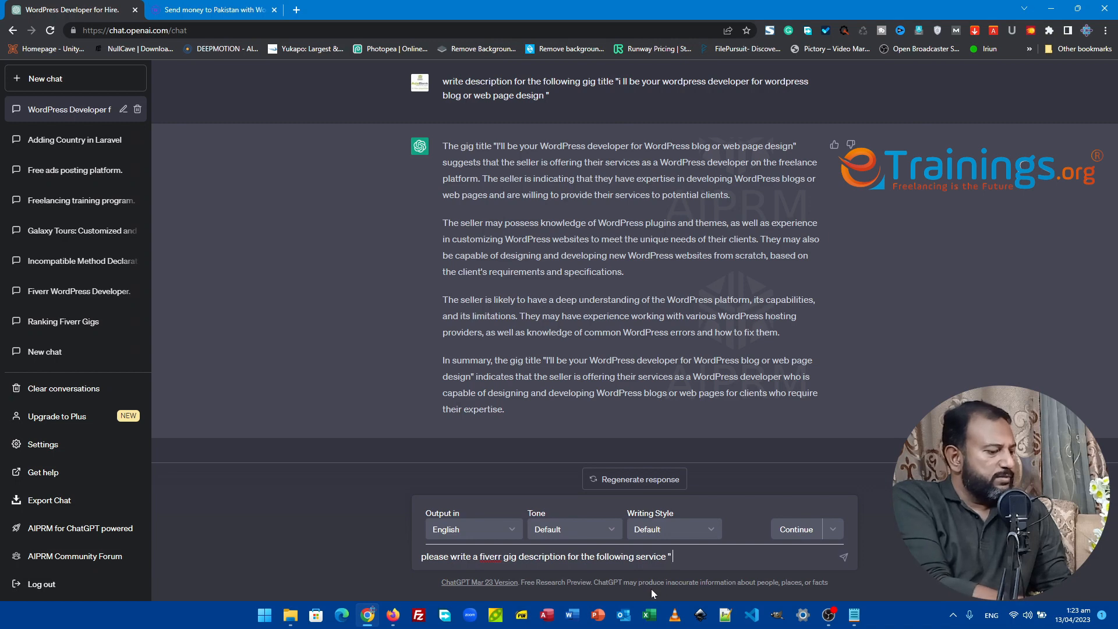
# Step: Append the copied prompt 'write description for the following gig title "i ll be your wordpress developer for wordpress blog or web page design "' to the draft
pyautogui.write('write description for the following gig title "i ll be your wordpress developer for wordpress blog or web page design "')
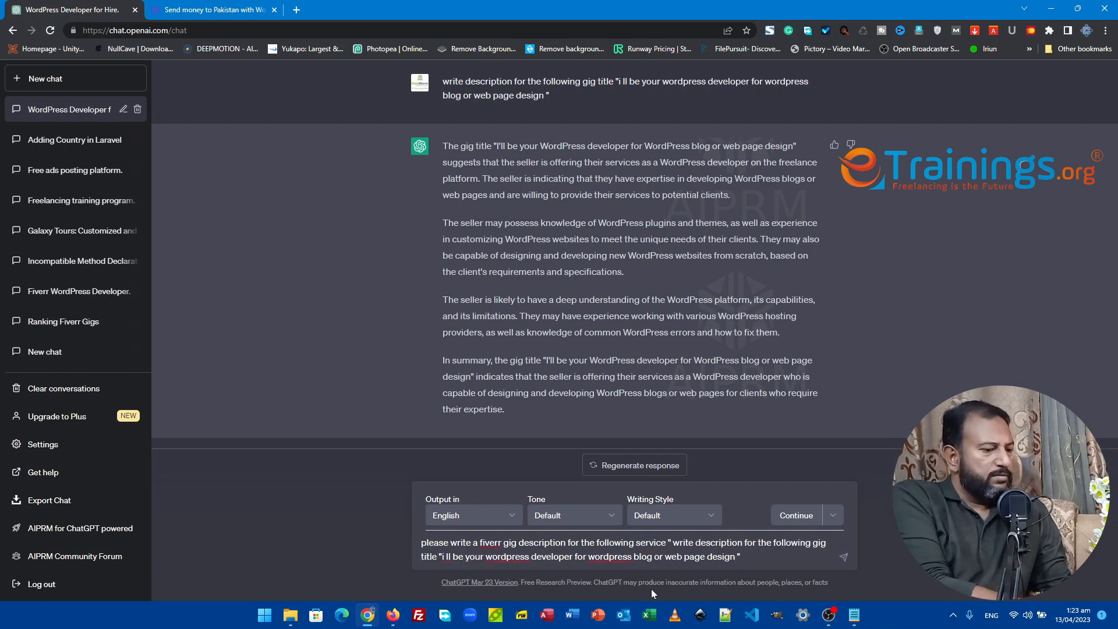
pyautogui.write('f')
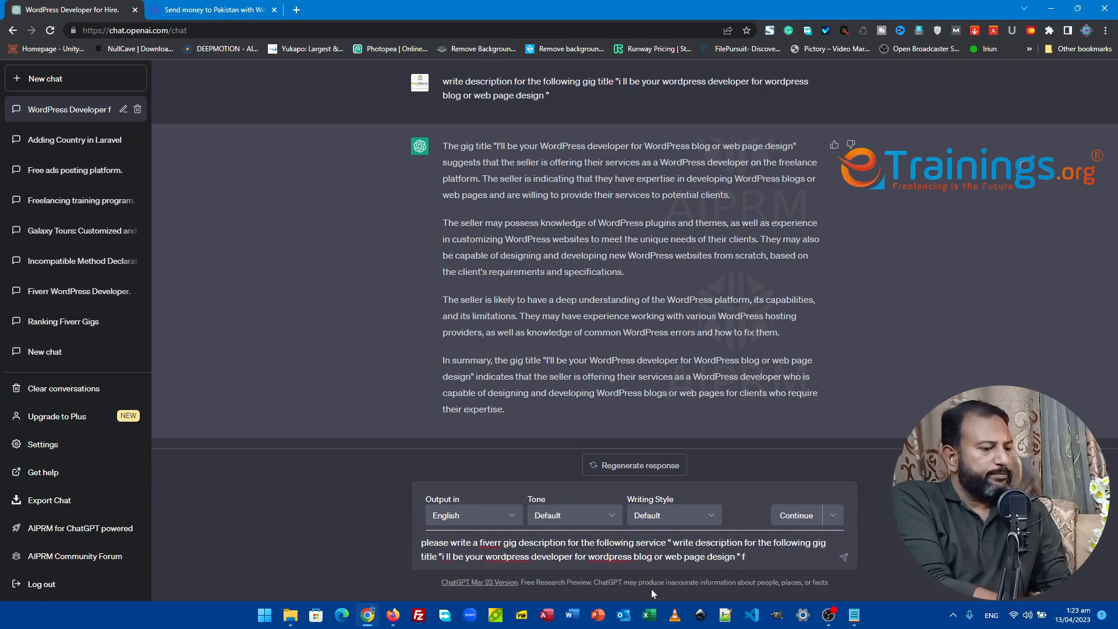
pyautogui.write('f')
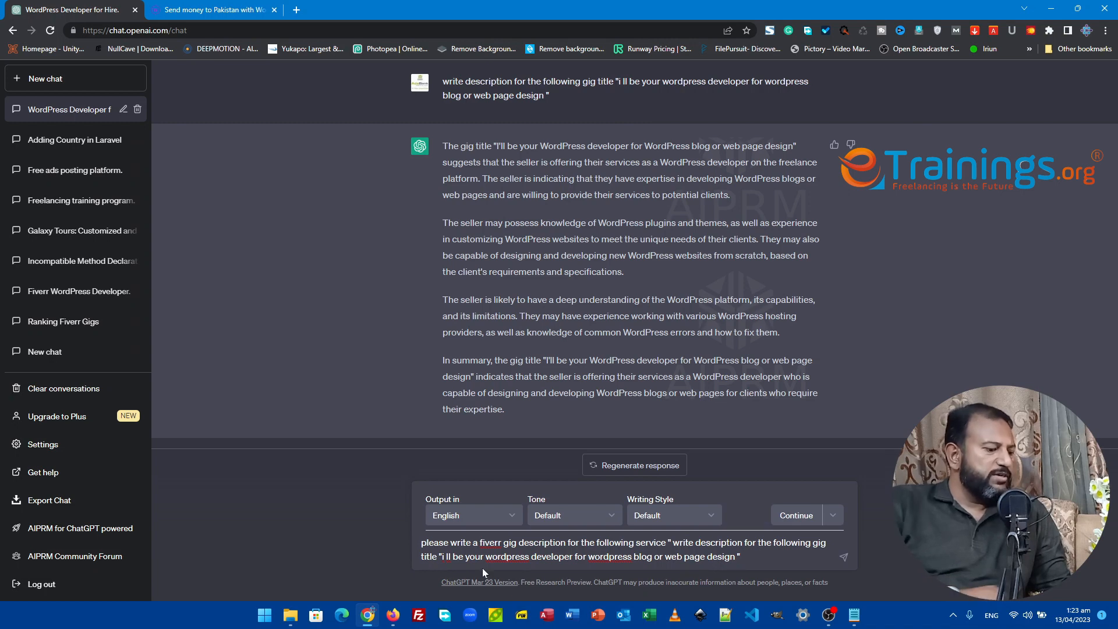
# Step: Insert the word "optimized" before "fiverr gig description" in the drafted prompt and submit it
pyautogui.write('optimisew')
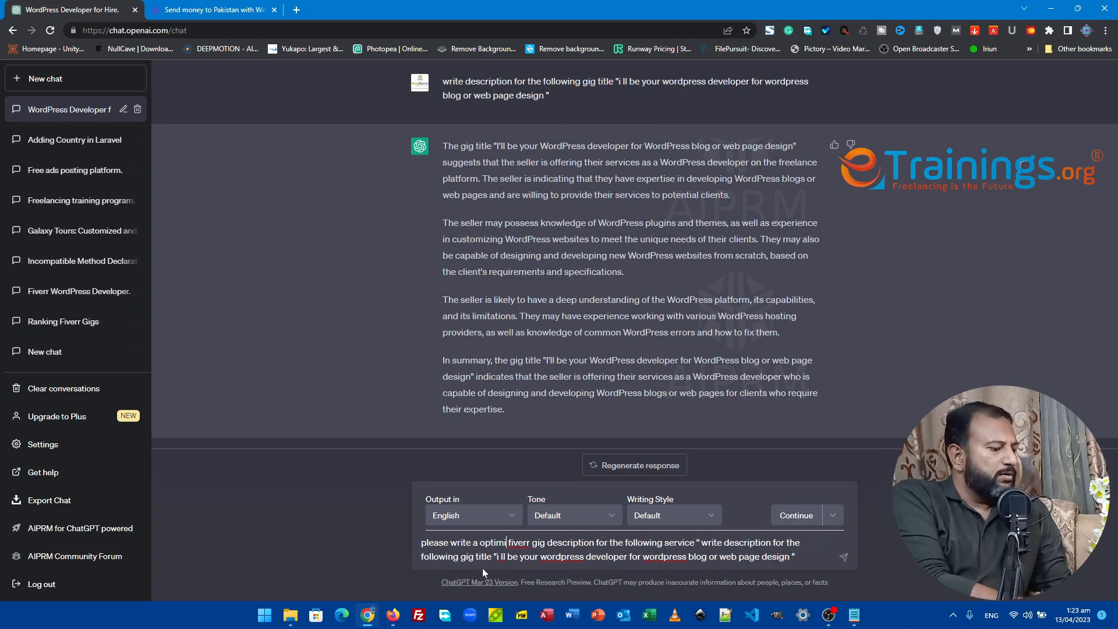
pyautogui.press('BackSpace')
pyautogui.write('d')
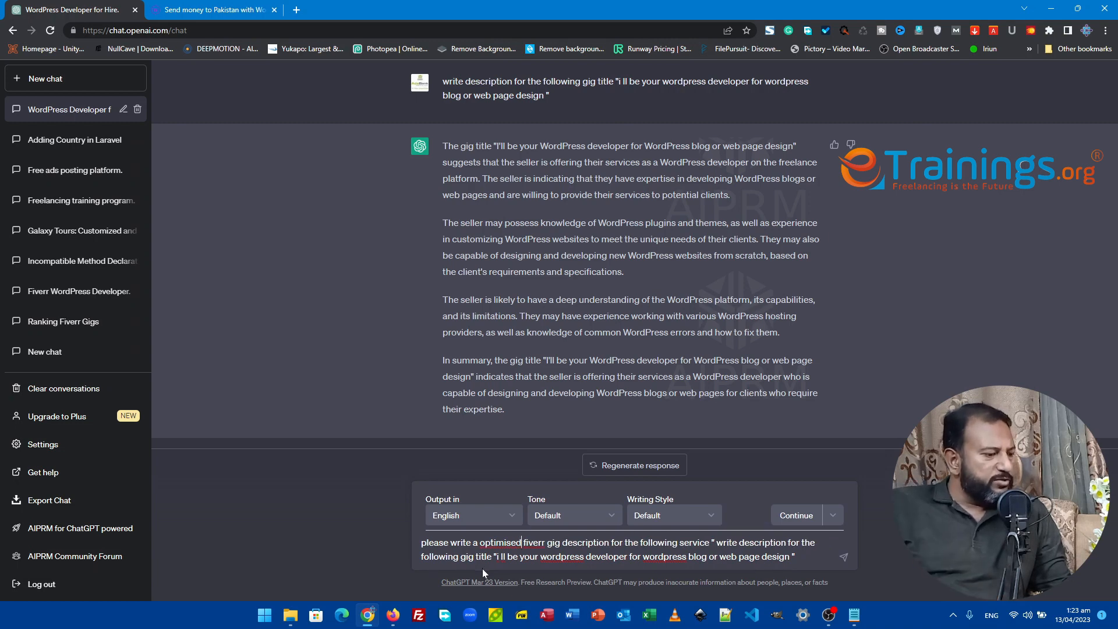
pyautogui.rightClick(482, 547)
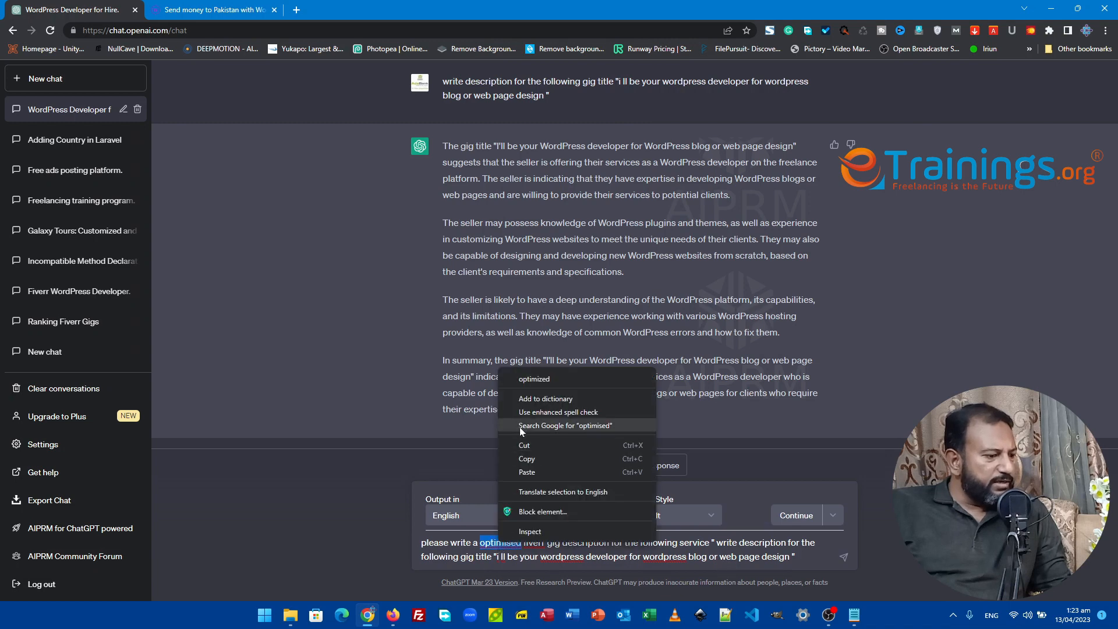
pyautogui.click(526, 375)
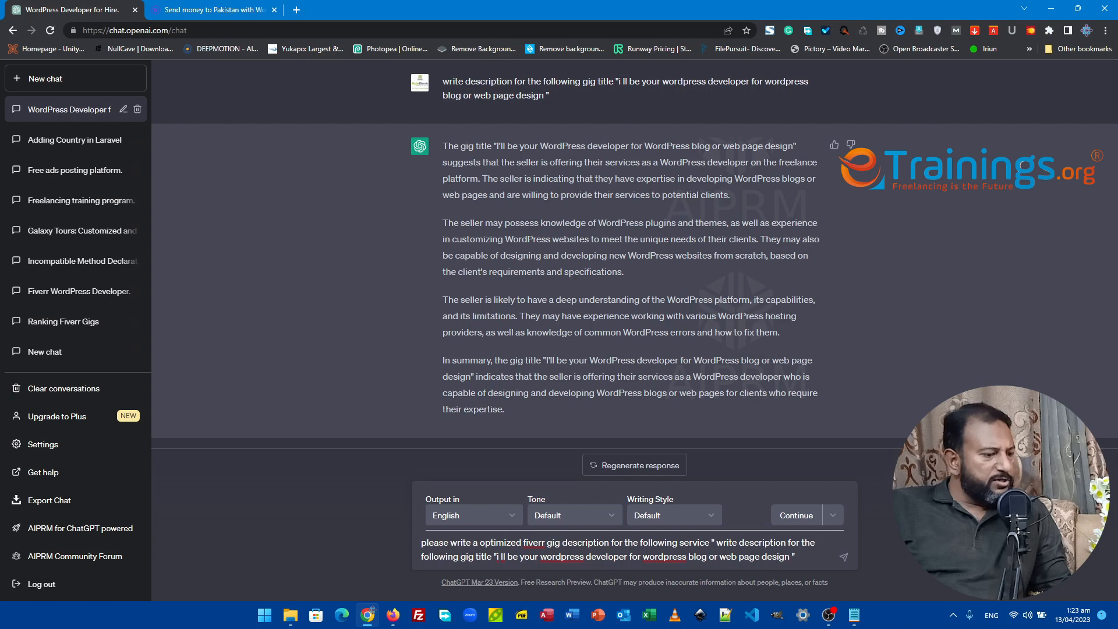
pyautogui.click(843, 557)
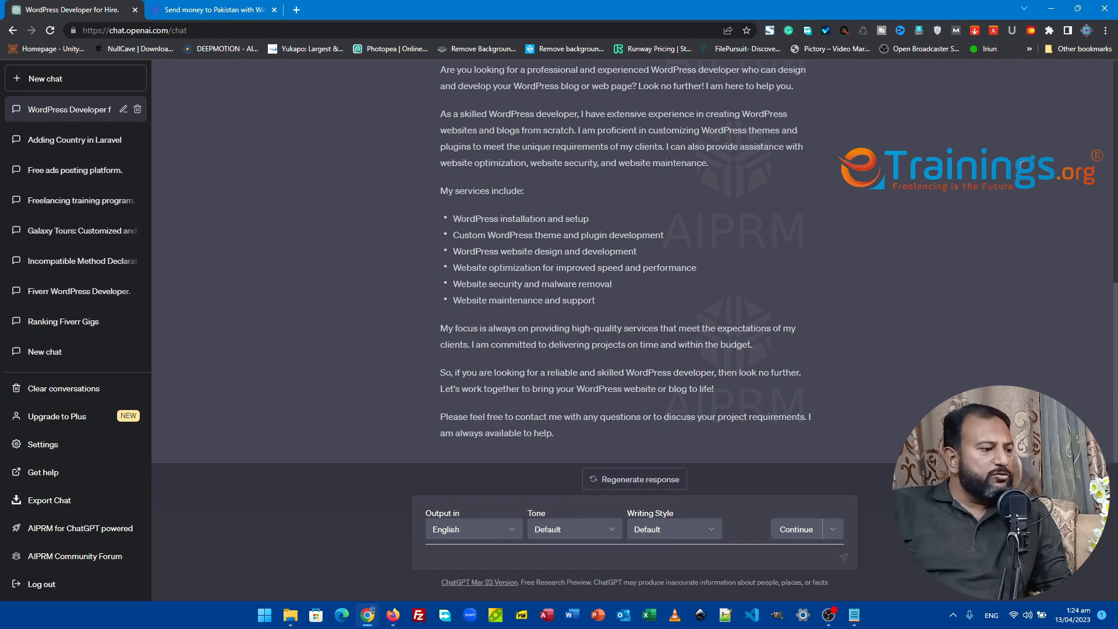
# Step: Copy the entire generated gig description, from "Welcome to my WordPress development gig!" to "I am always available to help."
pyautogui.scroll(2, 632, 262)
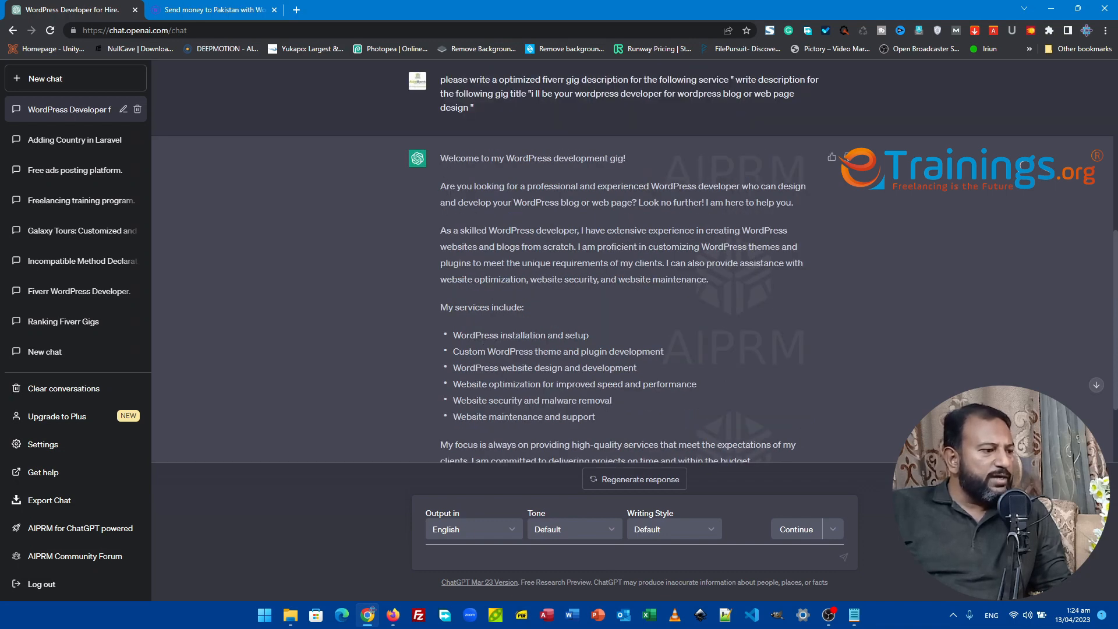
pyautogui.moveTo(440, 158); pyautogui.dragTo(605, 442)
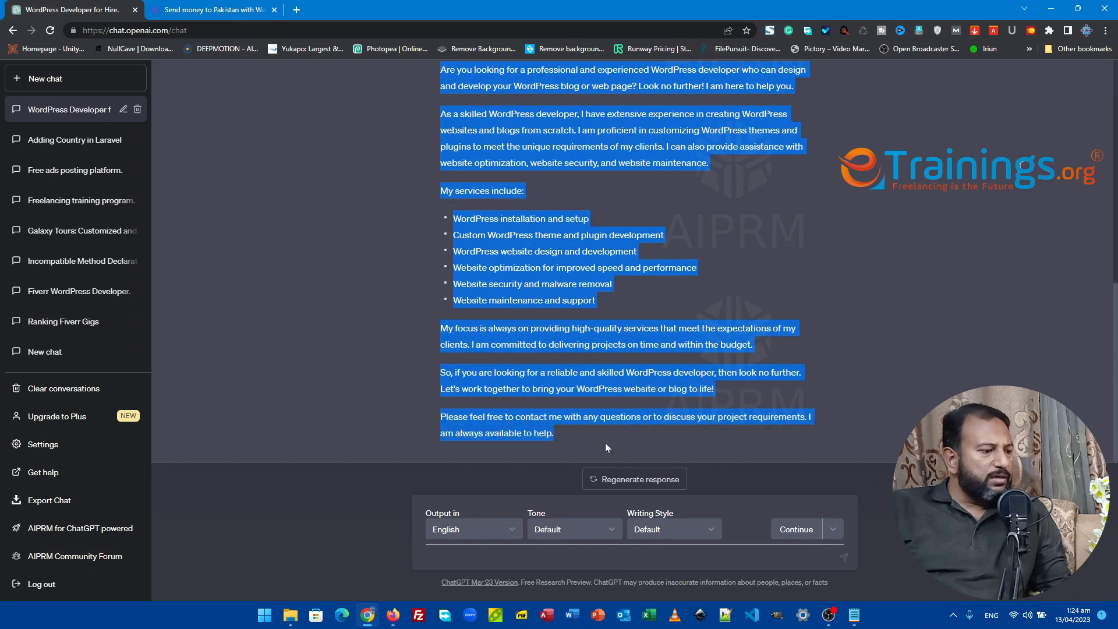
pyautogui.rightClick(527, 283)
pyautogui.click(555, 295)
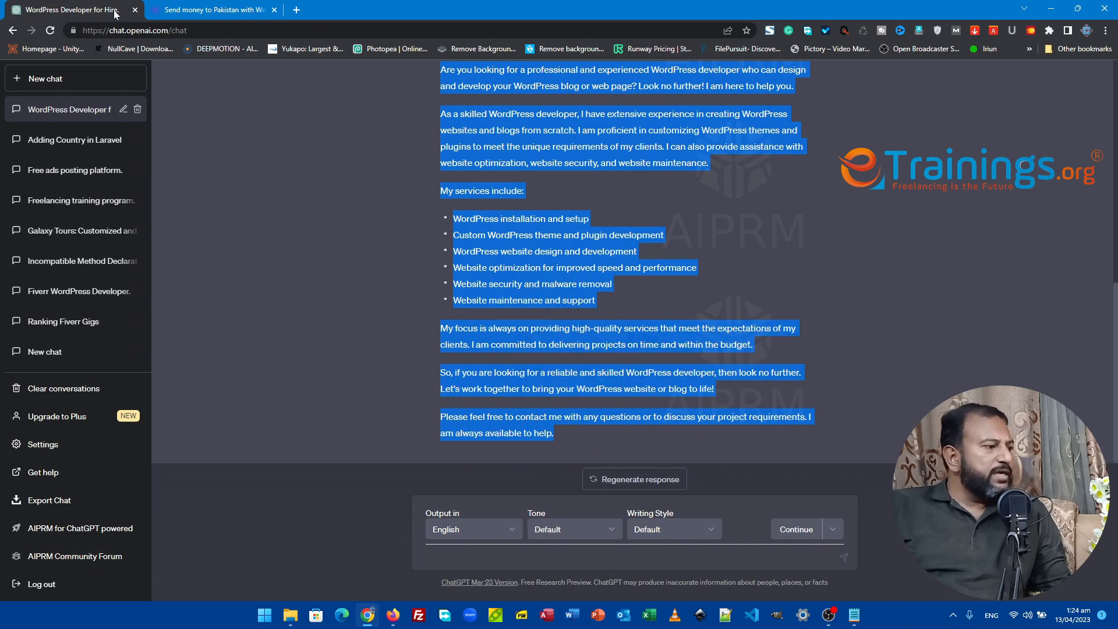
# Step: Search Google for quillbot in a new browser tab and open QuillBot's paraphrasing tool
pyautogui.click(295, 15)
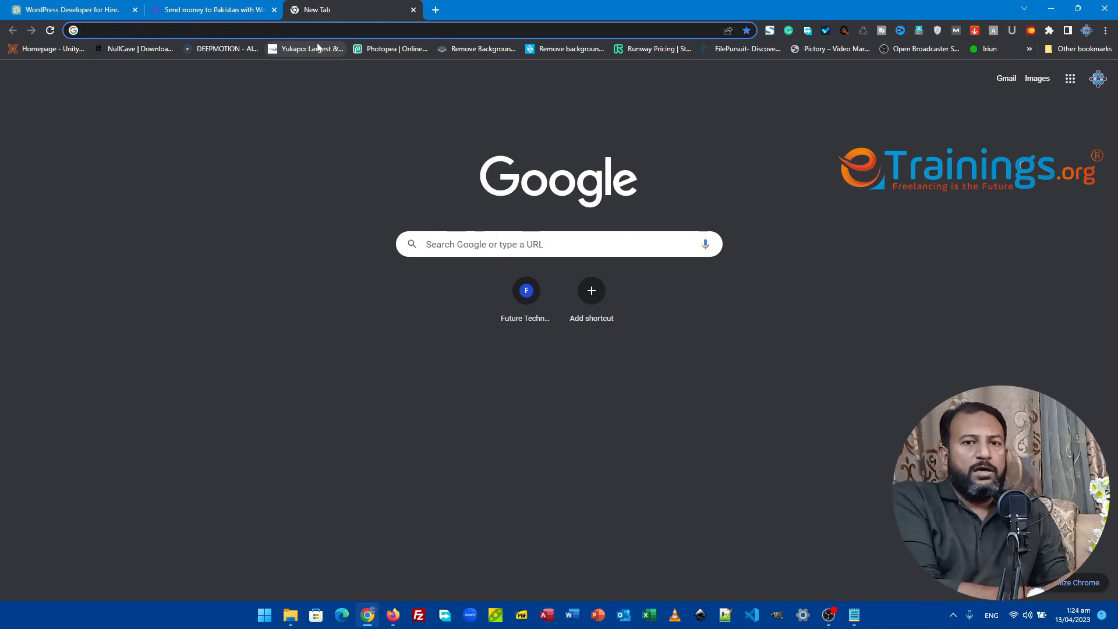
pyautogui.write('qu')
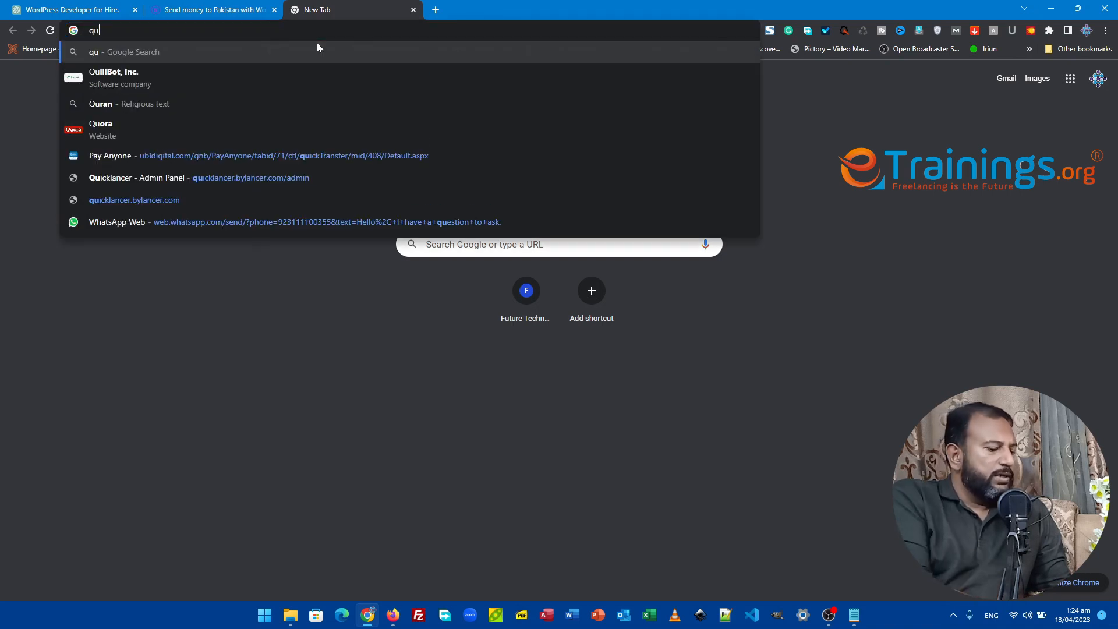
pyautogui.press('Down')
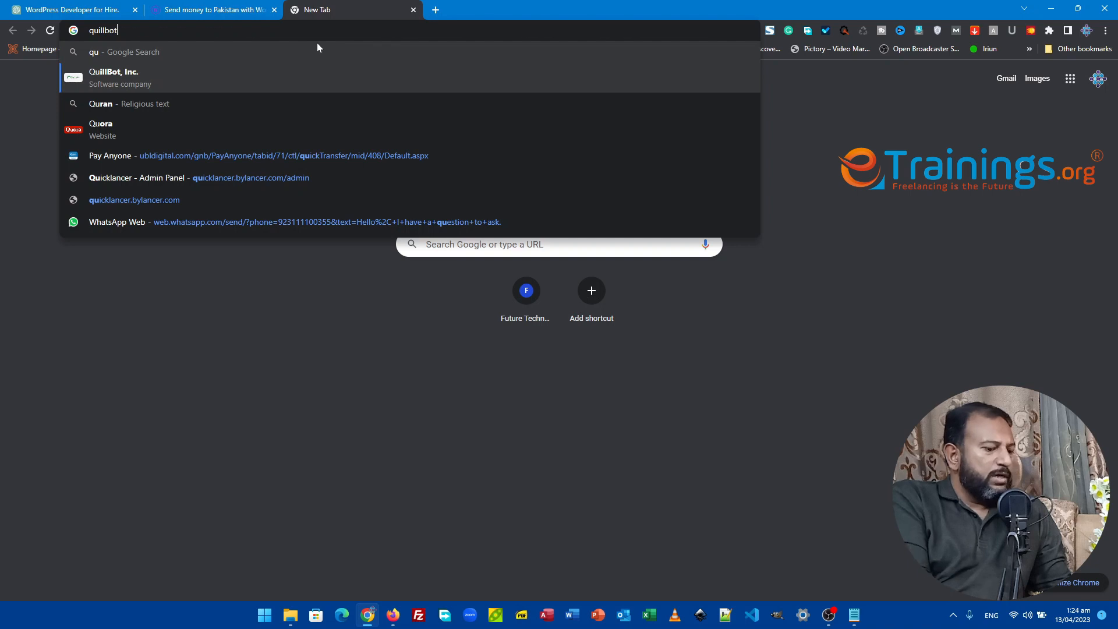
pyautogui.press('Return')
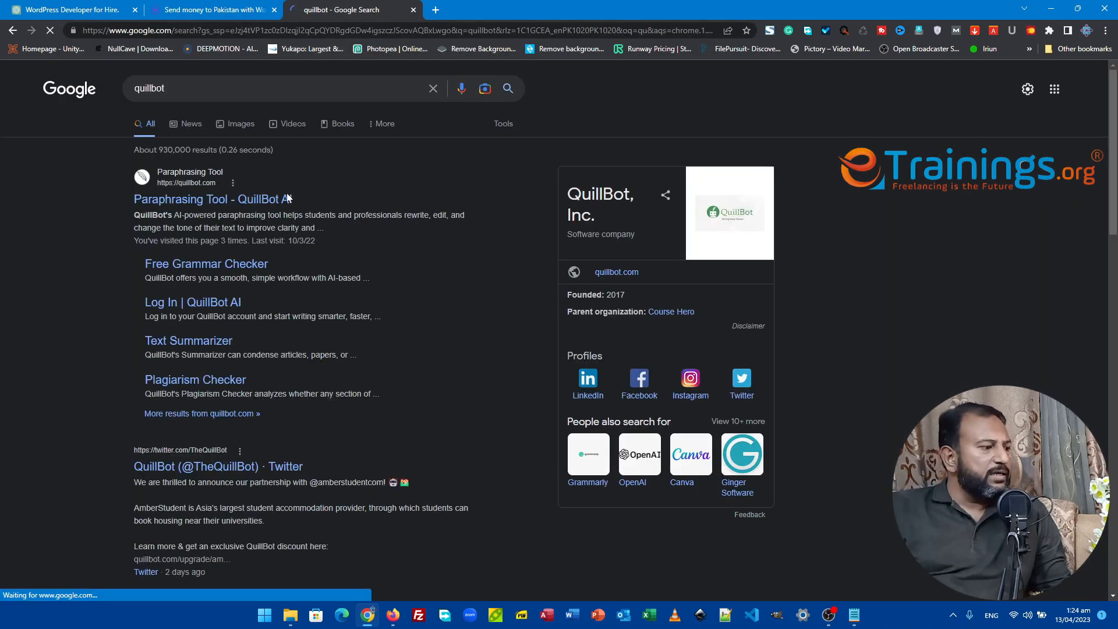
pyautogui.click(217, 203)
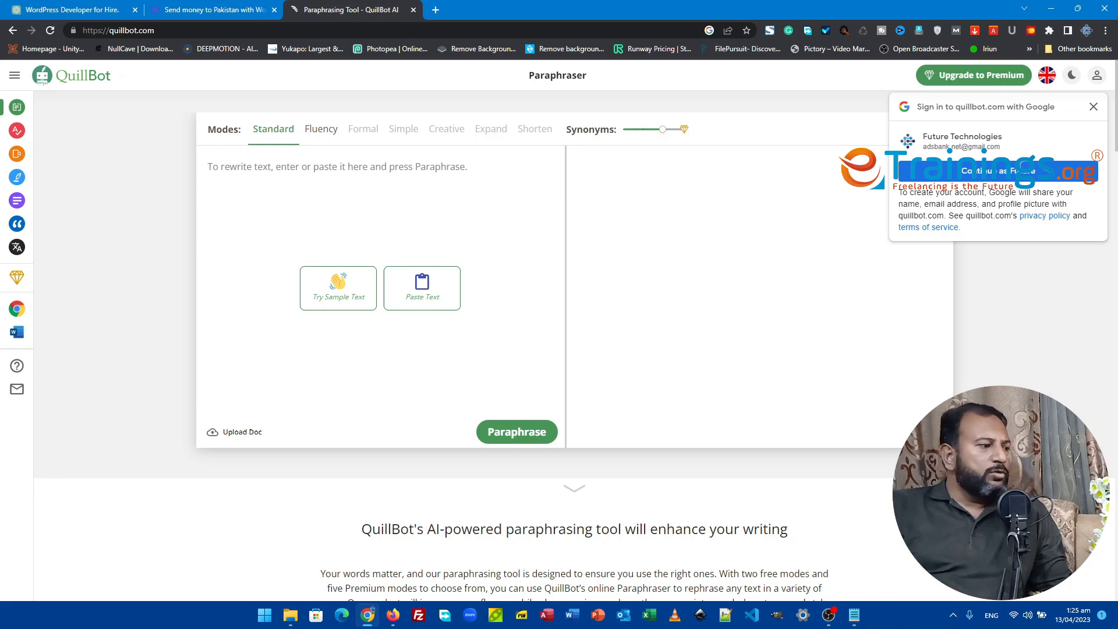
# Step: Paste the copied gig description into the QuillBot paraphraser, paraphrase it and review the rewritten text
pyautogui.hotkey('ctrl', 'v')
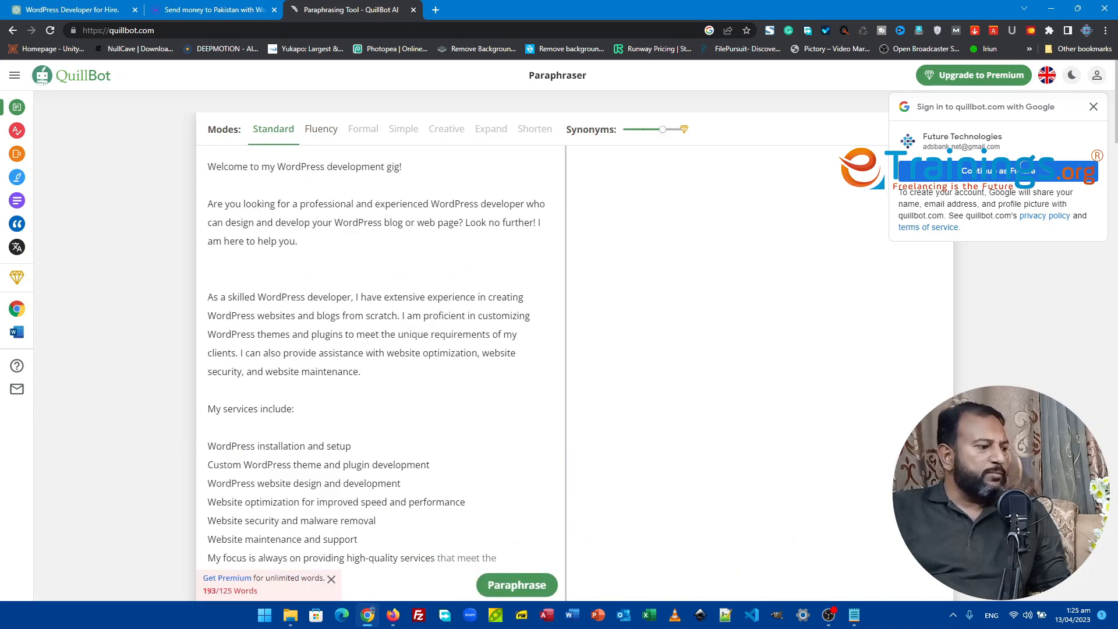
pyautogui.scroll(-5, 378, 350)
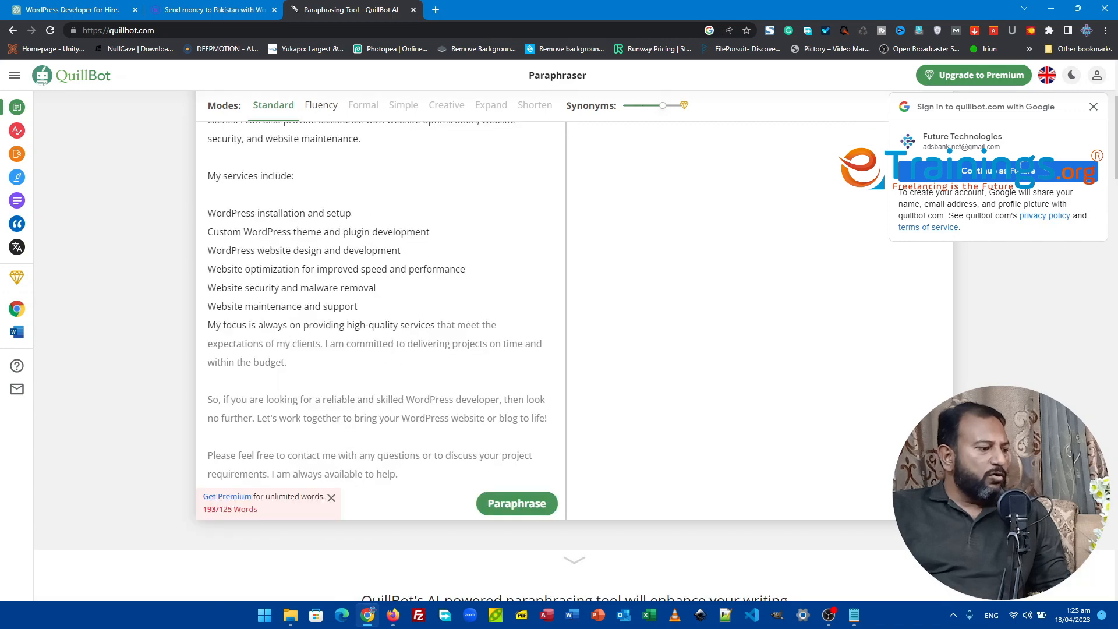
pyautogui.click(519, 505)
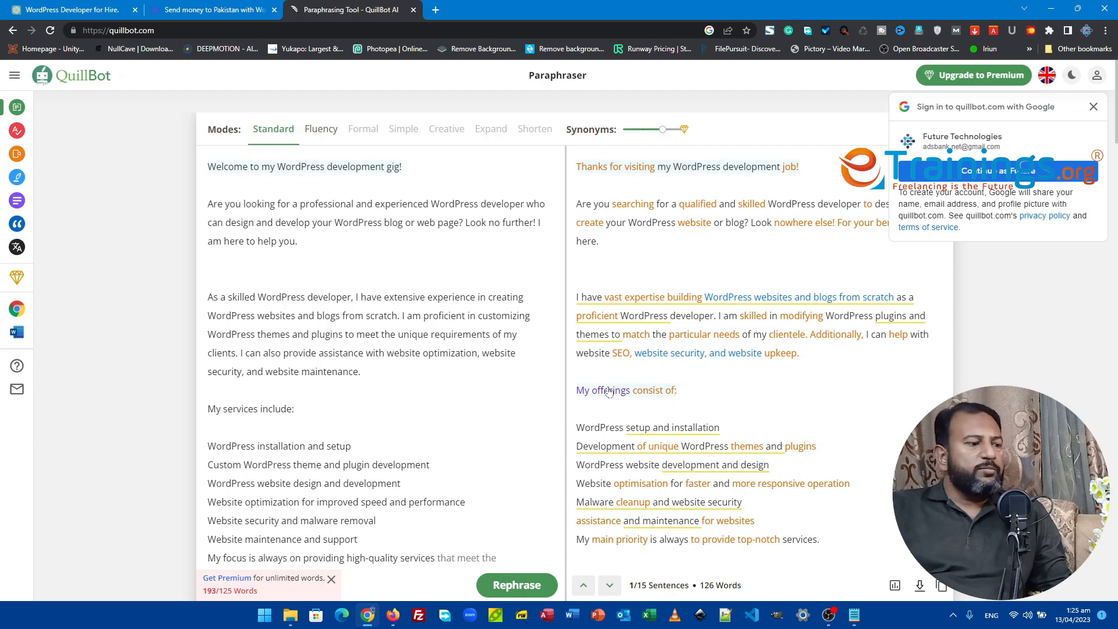
pyautogui.scroll(-3, 608, 392)
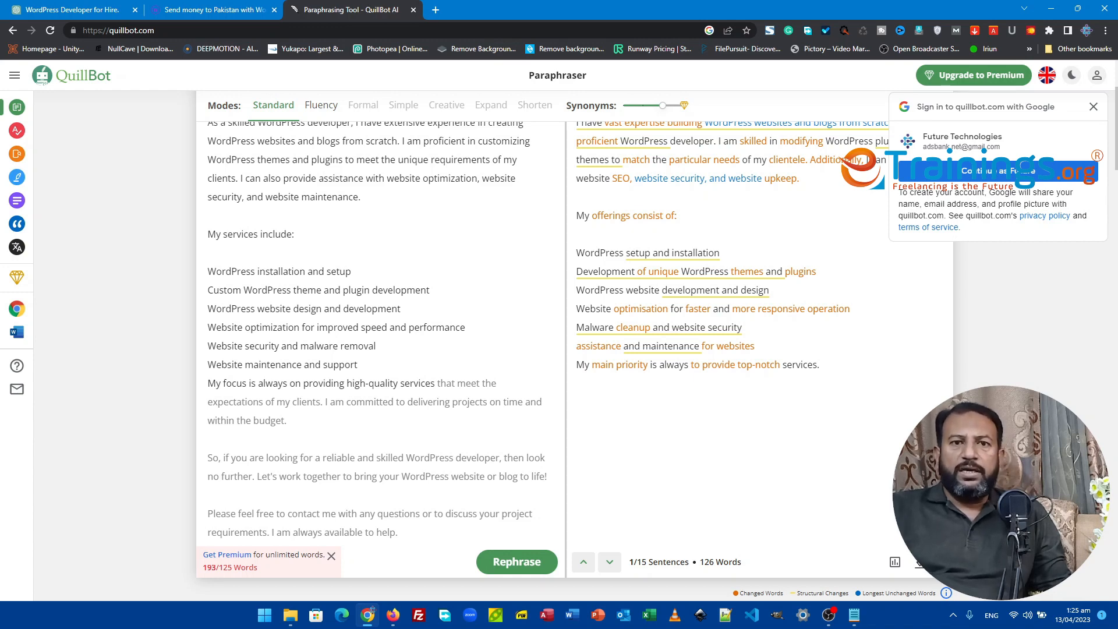
pyautogui.scroll(3, 597, 308)
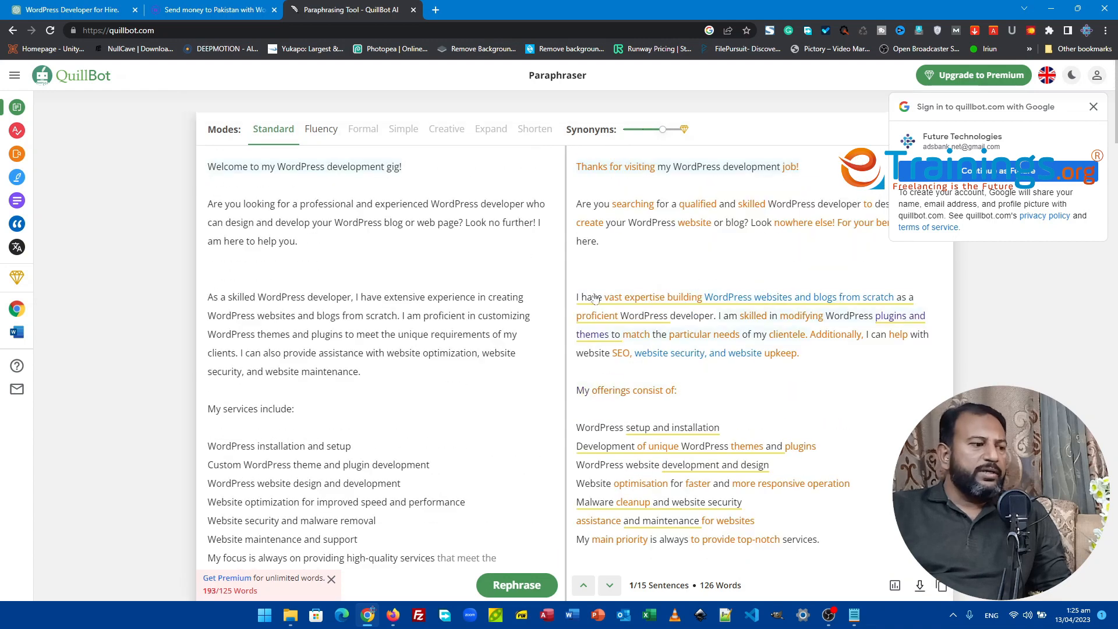
# Step: Copy the whole paraphrased gig description, from "Thanks for visiting" to "top-notch services."
pyautogui.moveTo(579, 176)
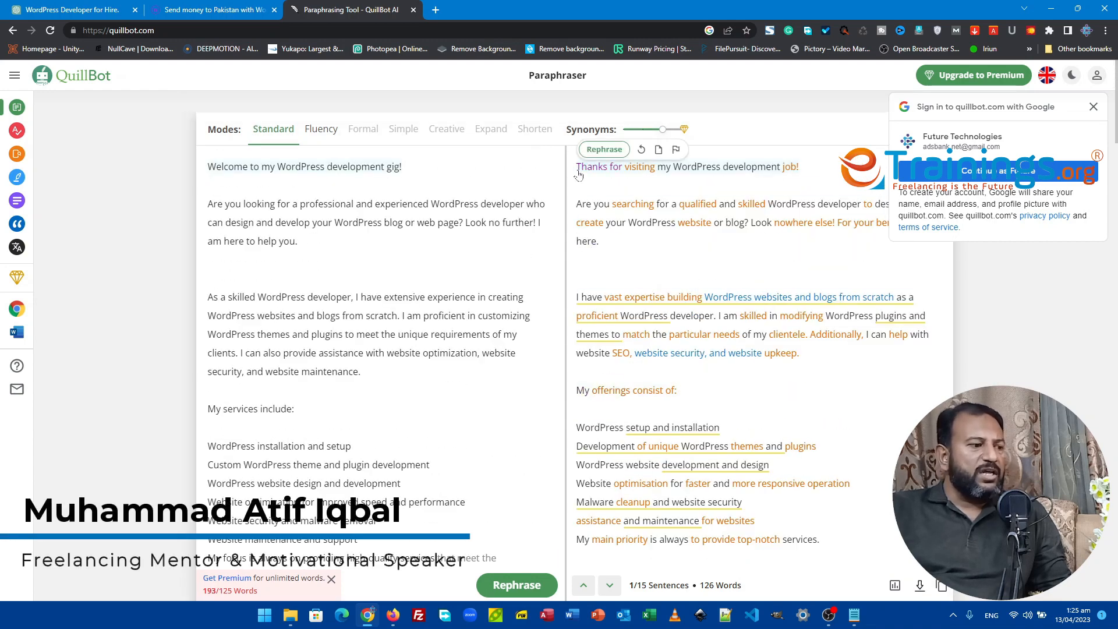
pyautogui.moveTo(577, 167); pyautogui.dragTo(819, 539)
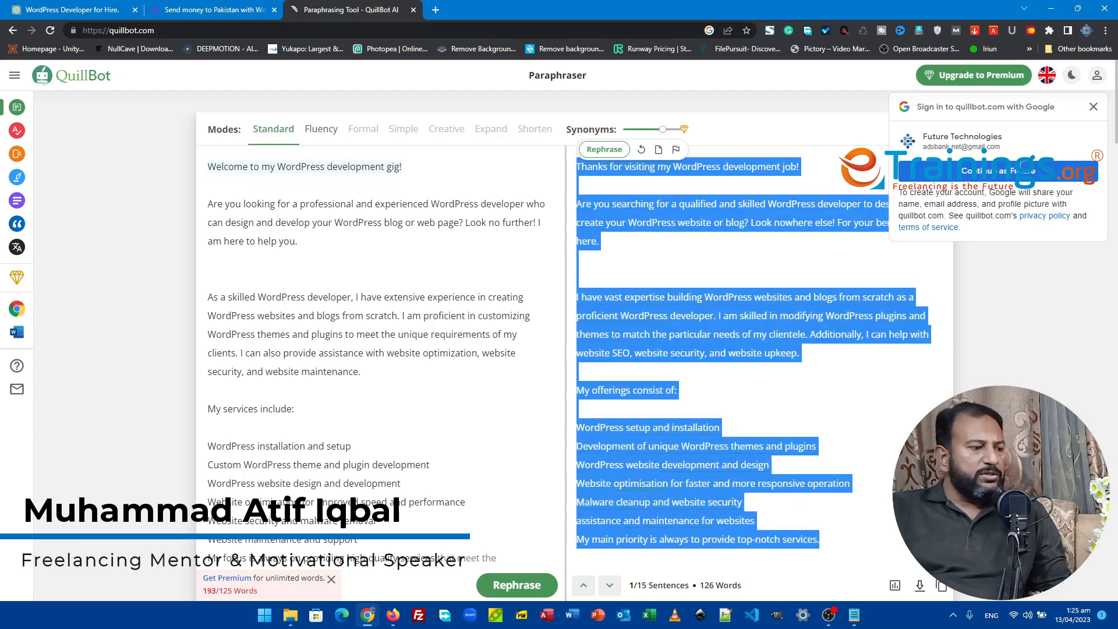
pyautogui.scroll(-2, 559, 350)
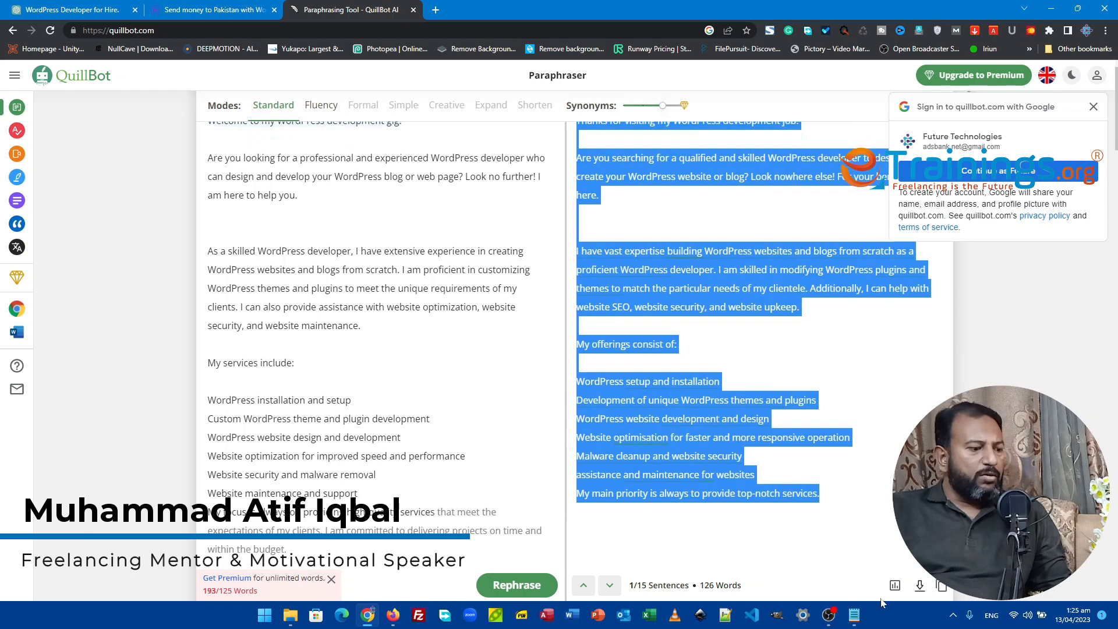
pyautogui.rightClick(667, 404)
pyautogui.click(690, 240)
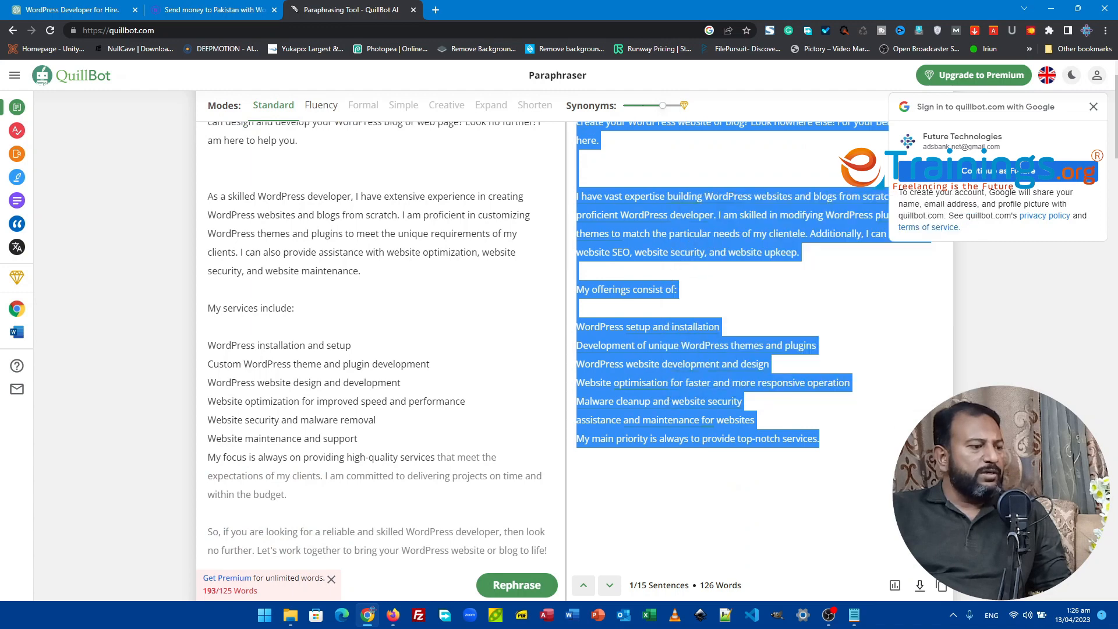
pyautogui.scroll(-2, 559, 349)
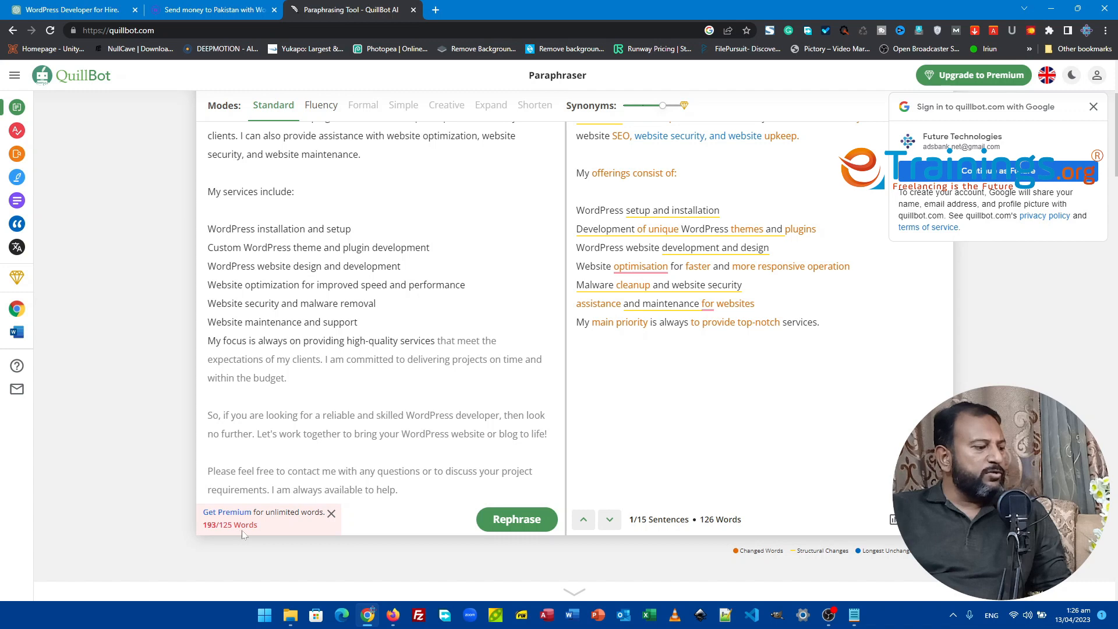
# Step: Switch to the Fiverr gig editor in Firefox and paste the paraphrased text into the gig description
pyautogui.scroll(3, 378, 320)
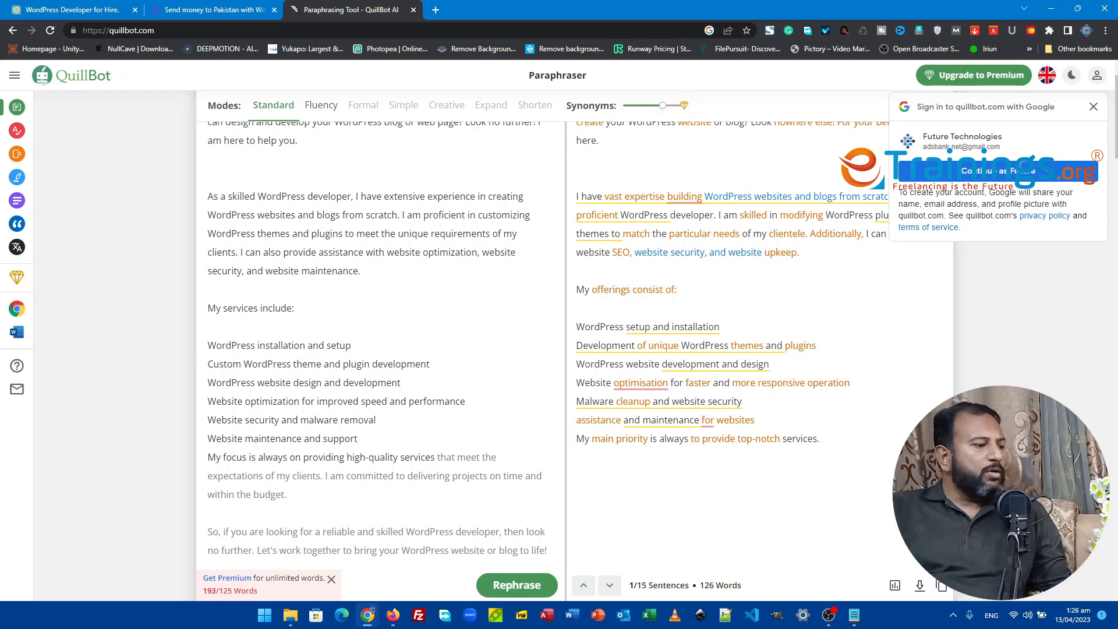
pyautogui.scroll(-3, 370, 456)
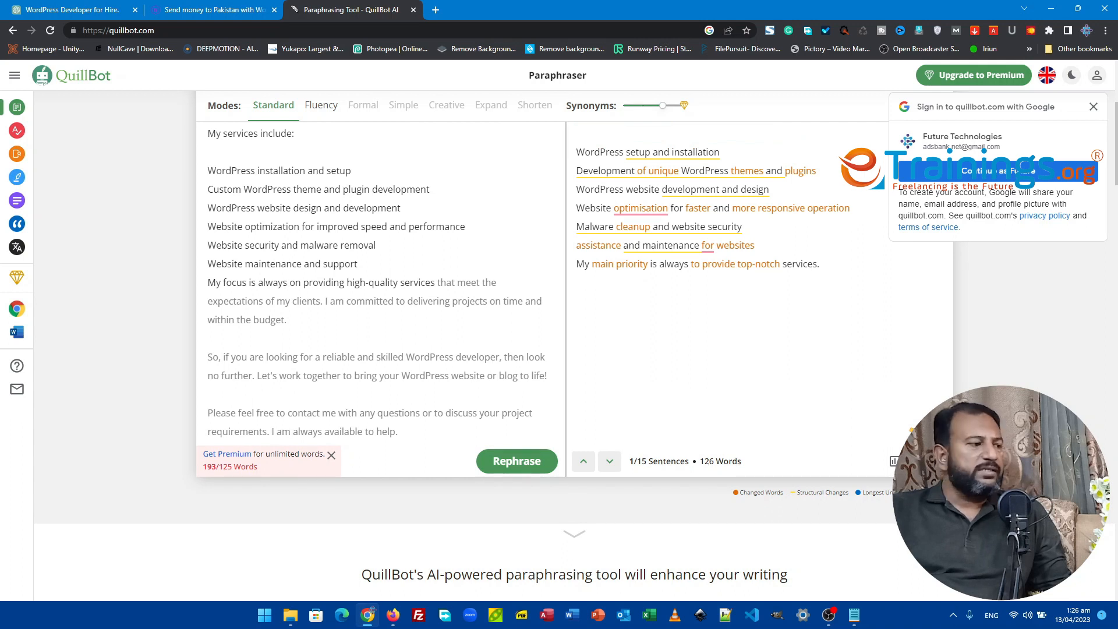
pyautogui.moveTo(394, 622)
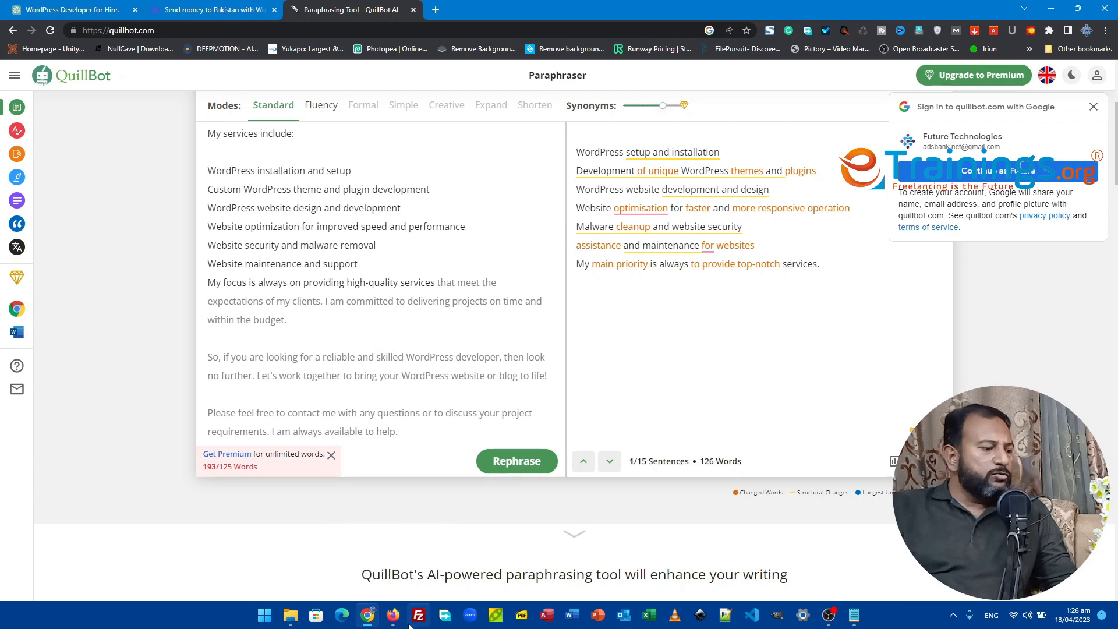
pyautogui.click(393, 617)
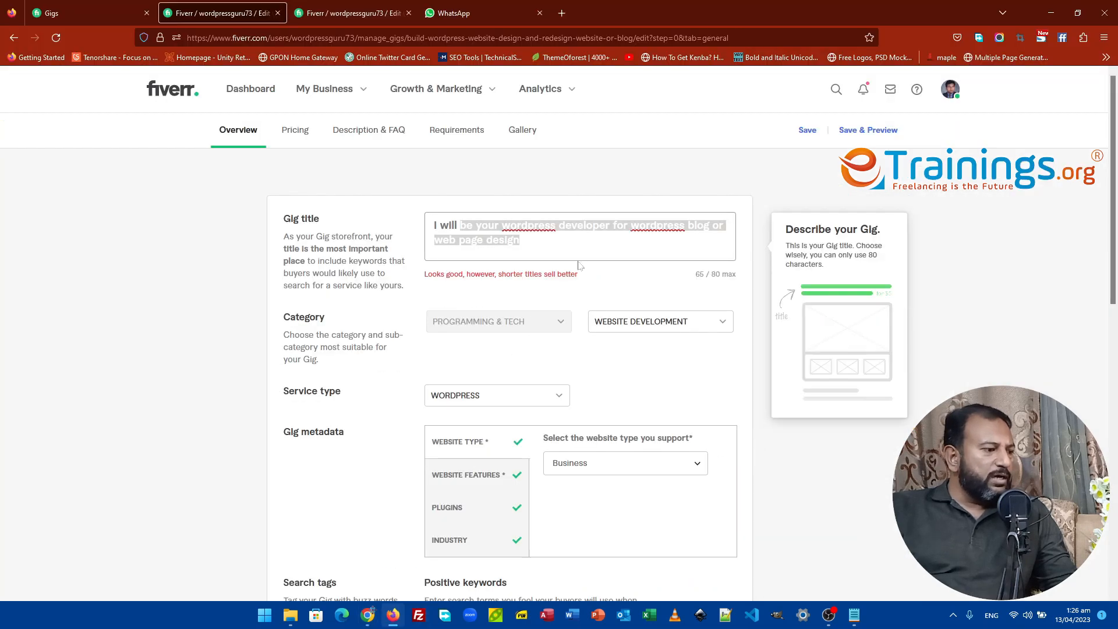
pyautogui.click(364, 138)
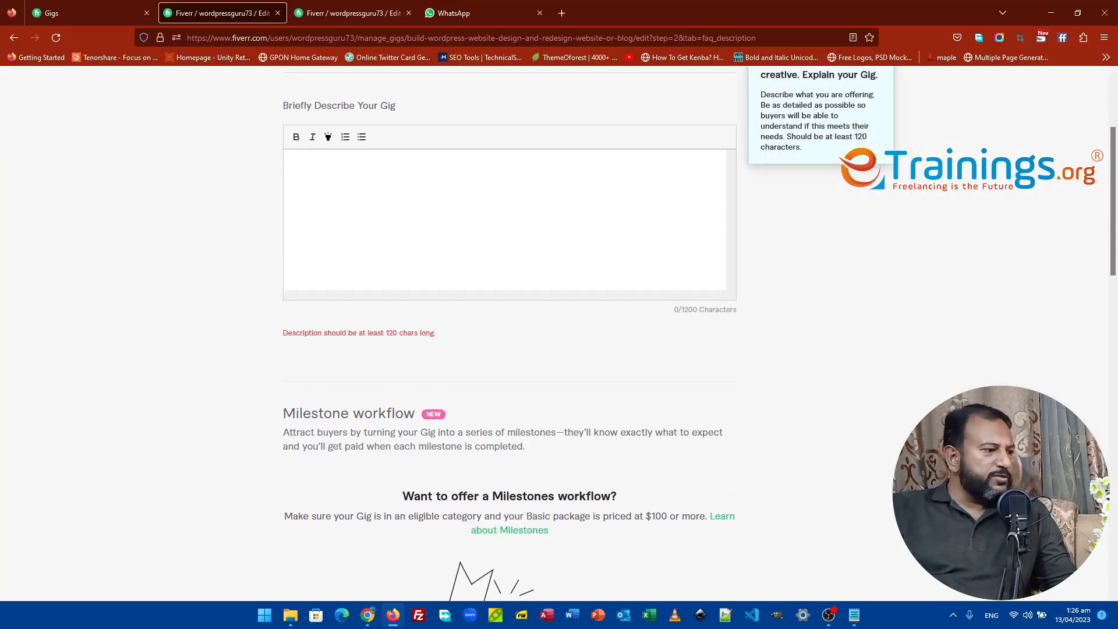
pyautogui.hotkey('ctrl', 'v')
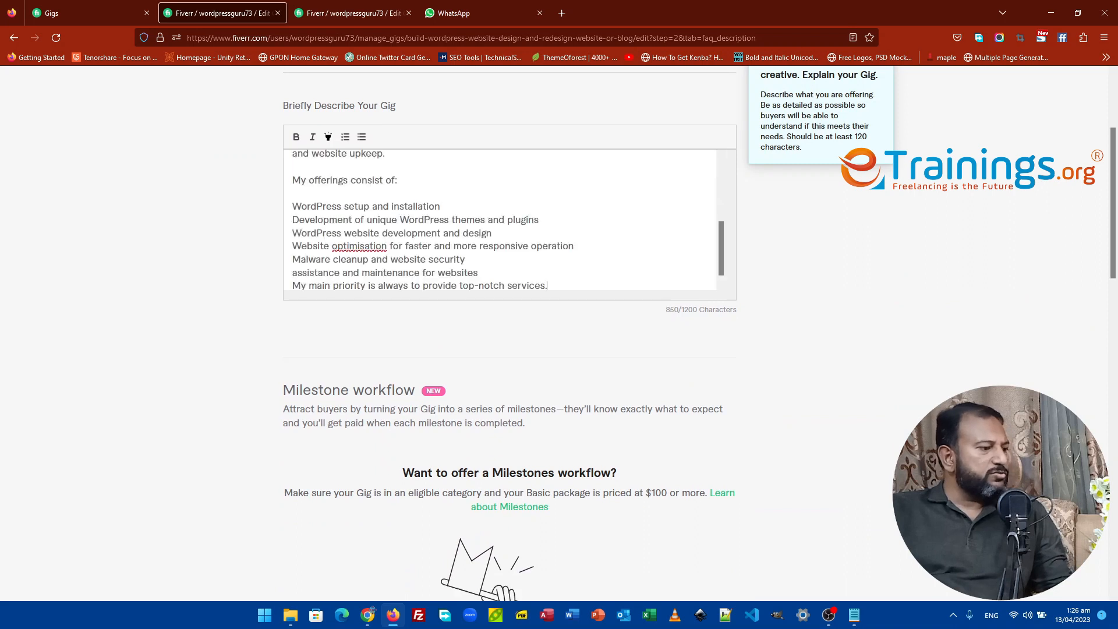
# Step: Replace "job" with "gig" in the description's opening line and remove the extra blank line above "I have vast expertise"
pyautogui.scroll(3, 501, 220)
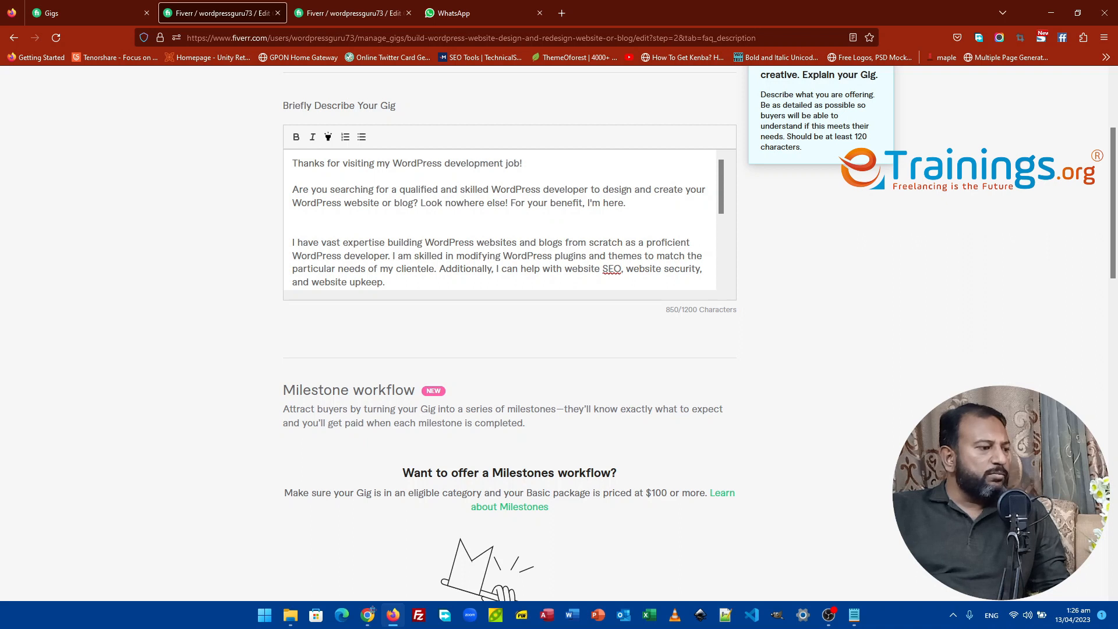
pyautogui.doubleClick(507, 163)
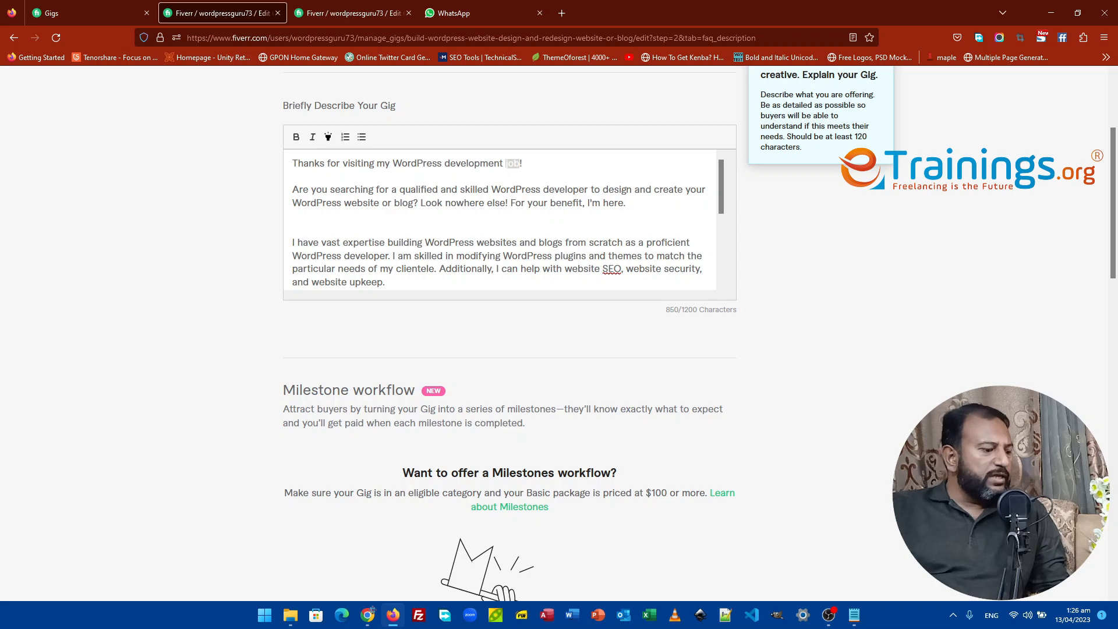
pyautogui.write('gig')
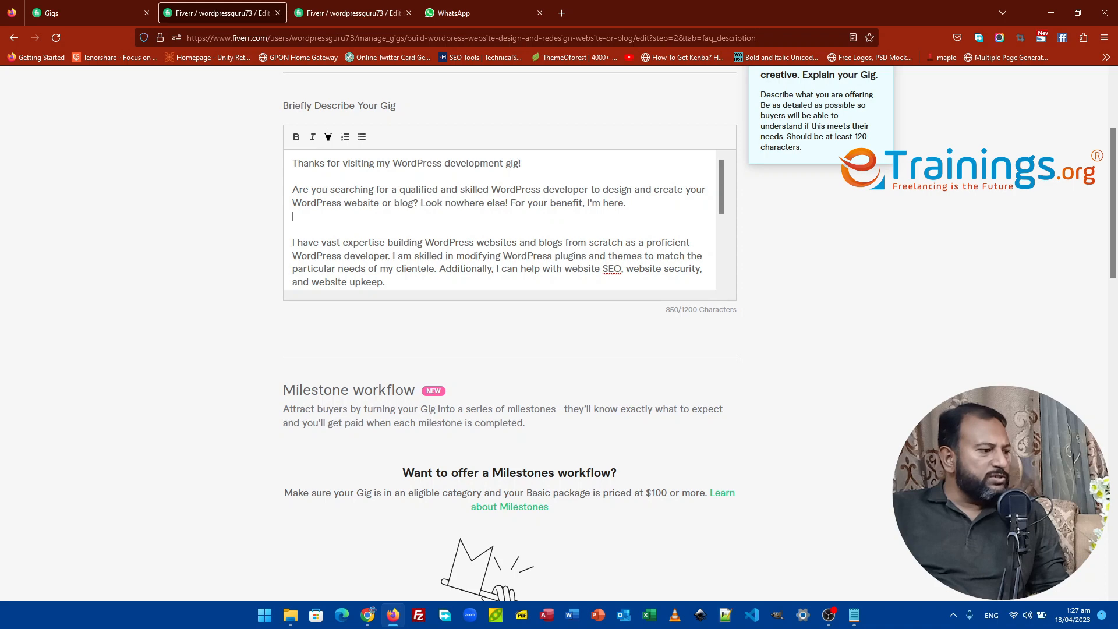
pyautogui.press('Delete')
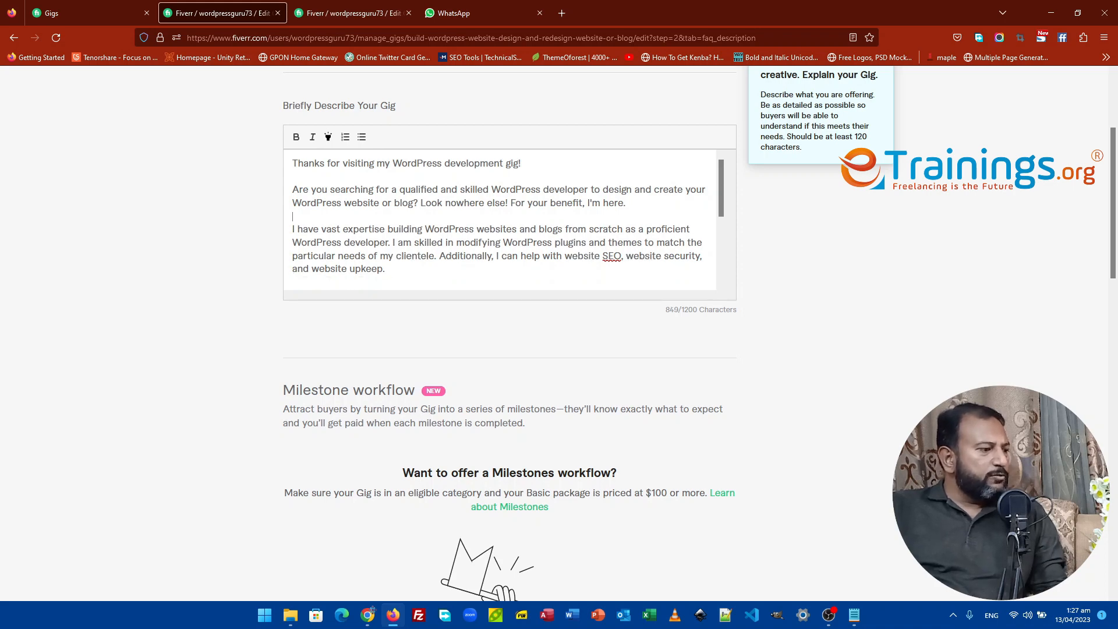
# Step: Review the rest of the pasted description through its offerings list and the Milestone workflow and FAQ sections beneath it
pyautogui.scroll(-5, 527, 238)
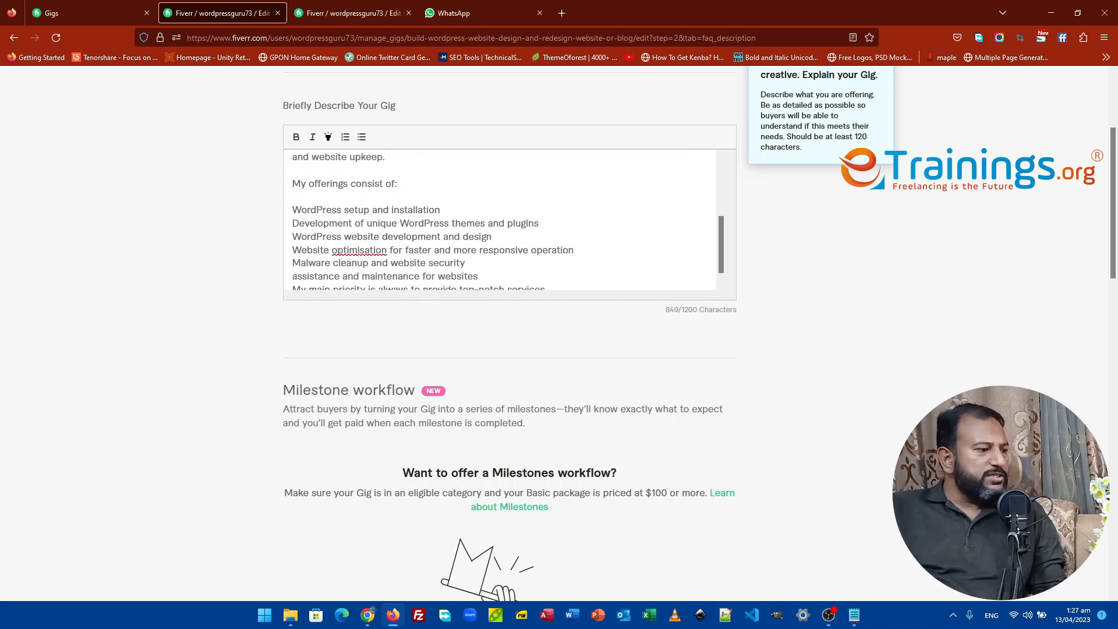
pyautogui.scroll(-1, 526, 238)
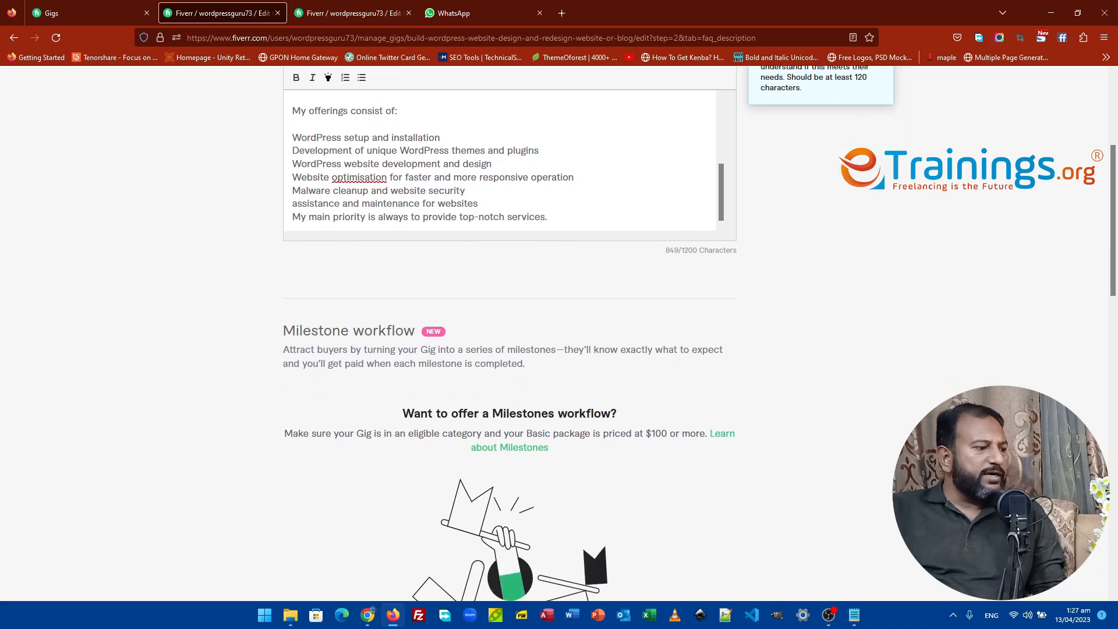
pyautogui.scroll(-3, 556, 260)
pyautogui.scroll(-4, 556, 277)
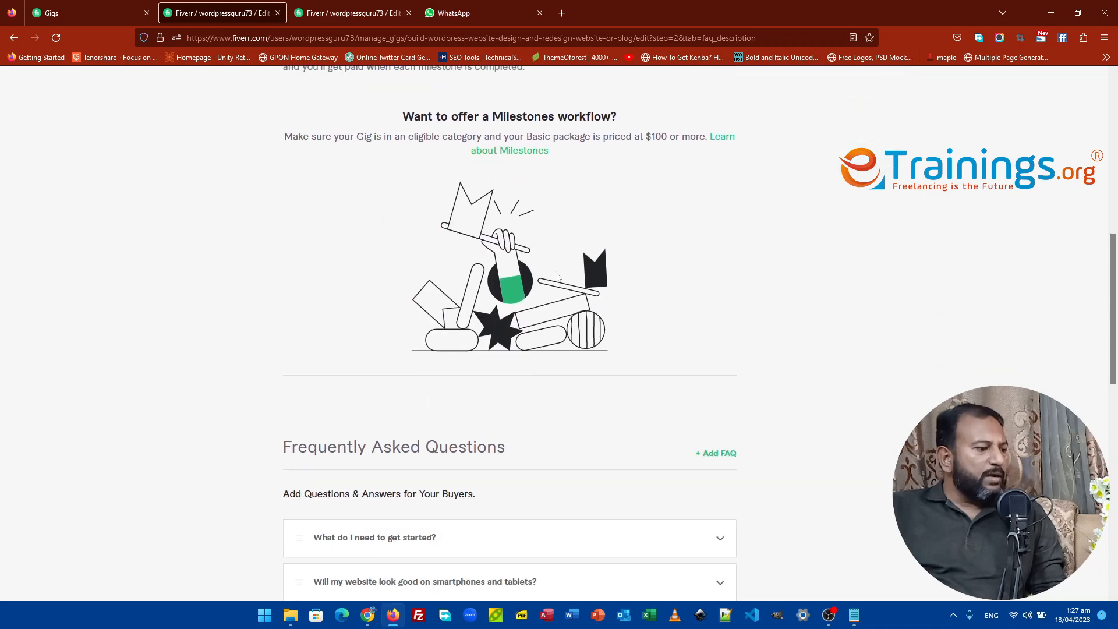
pyautogui.scroll(9, 554, 274)
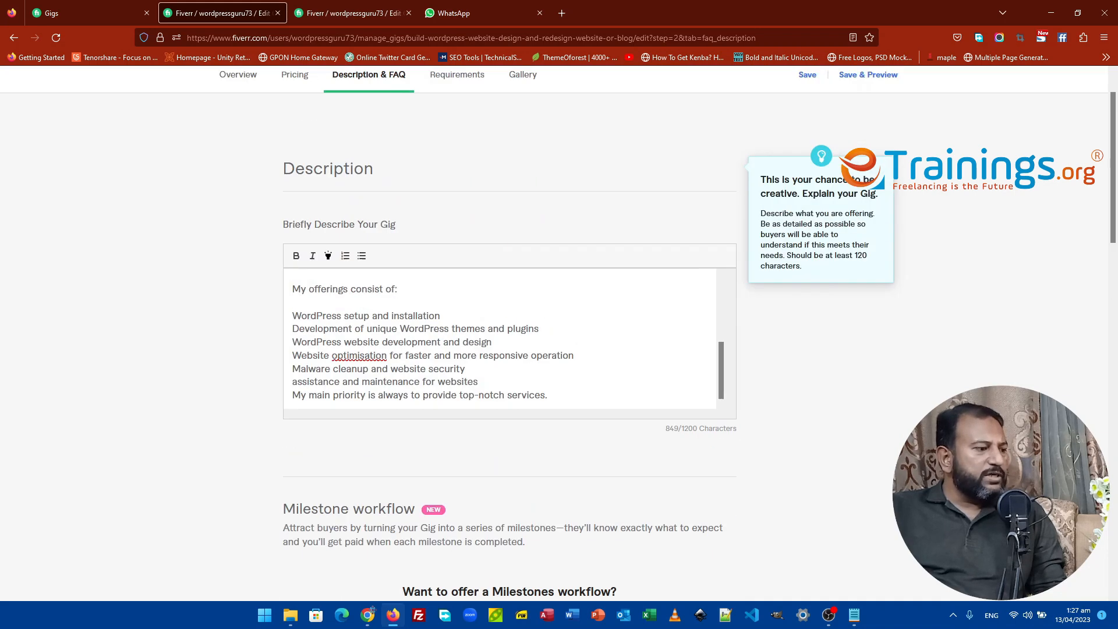
pyautogui.scroll(-7, 461, 286)
pyautogui.scroll(10, 411, 340)
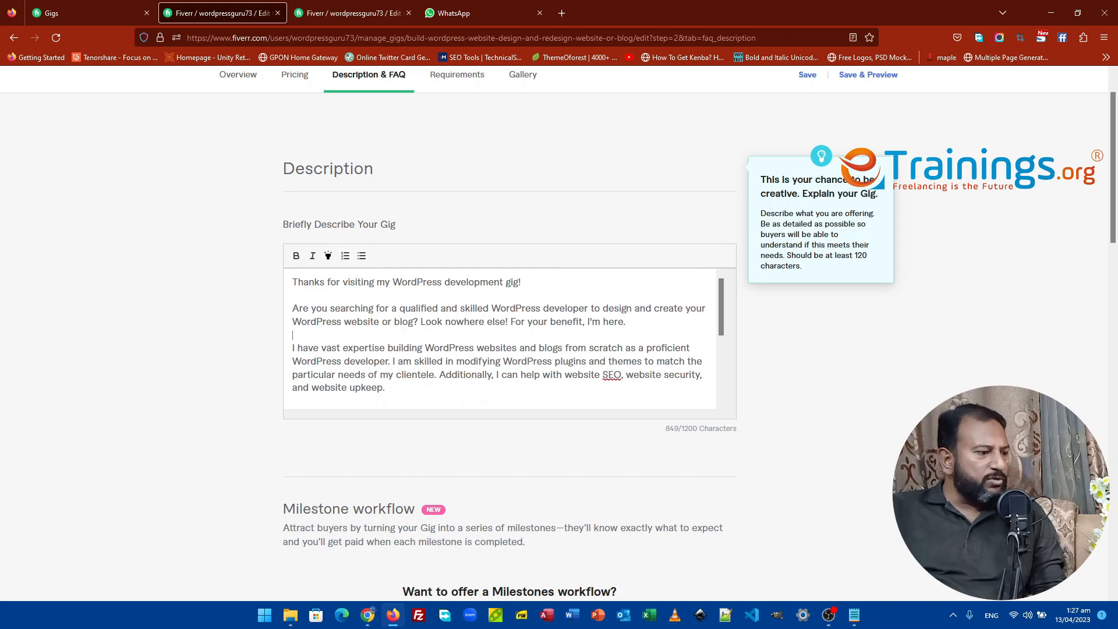
# Step: Make the keyword "WordPress developer" bold in the description's second paragraph
pyautogui.moveTo(492, 308); pyautogui.dragTo(588, 308)
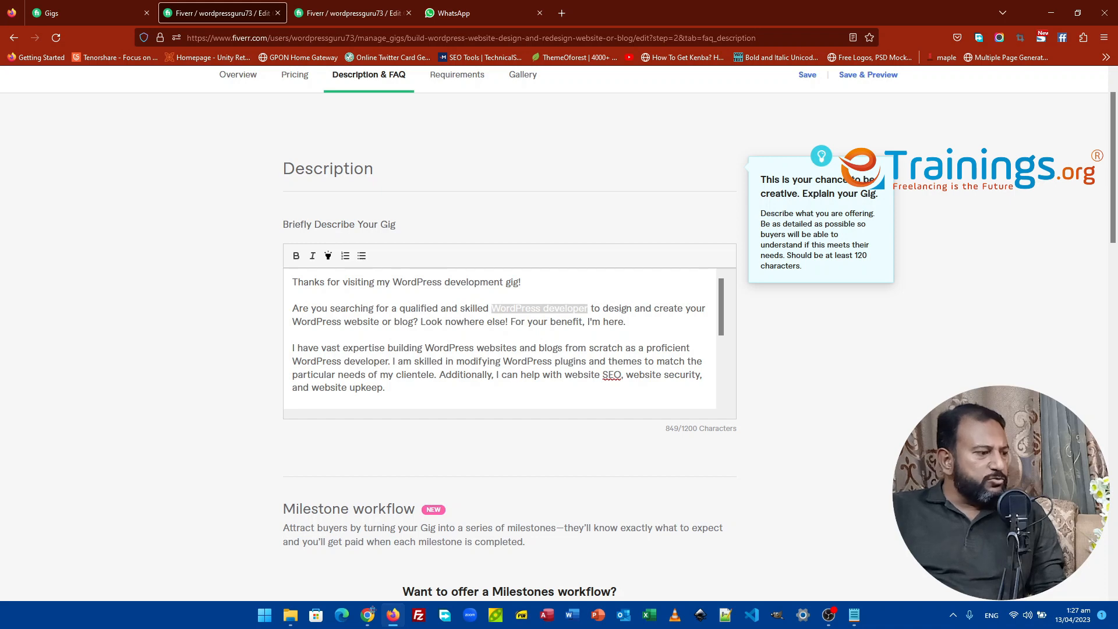
pyautogui.moveTo(302, 322); pyautogui.dragTo(364, 321)
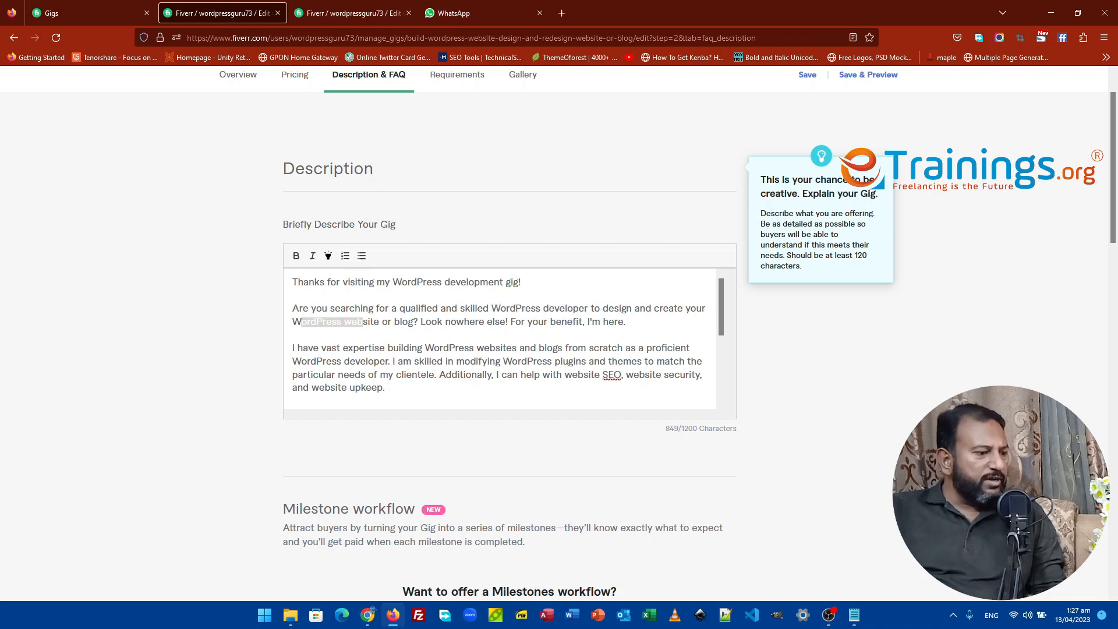
pyautogui.moveTo(492, 308); pyautogui.dragTo(588, 308)
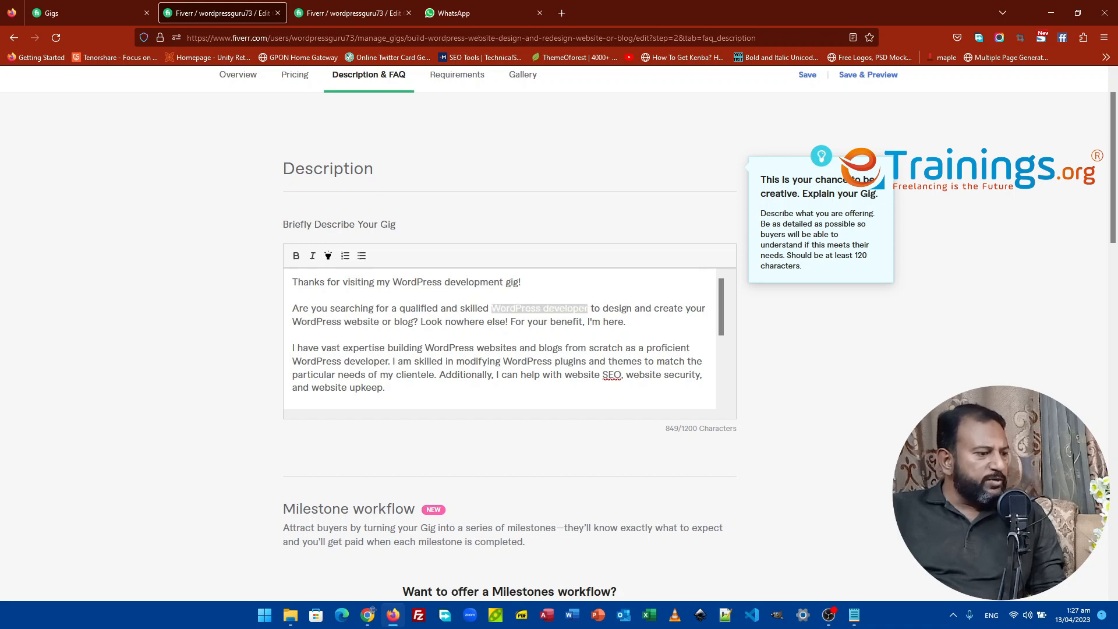
pyautogui.click(295, 256)
pyautogui.click(455, 322)
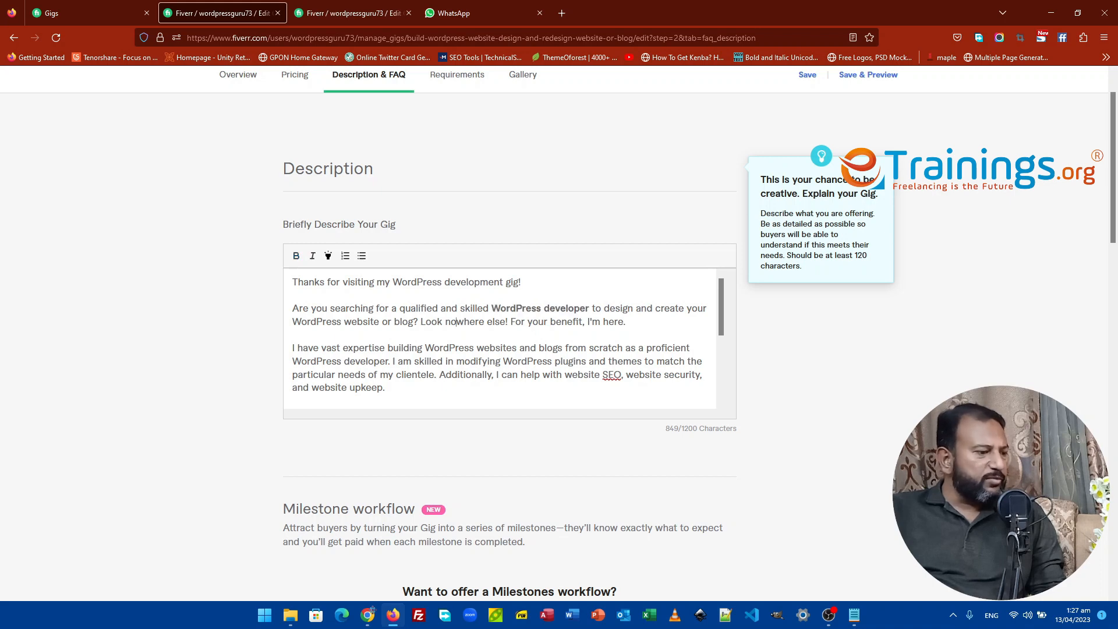
# Step: Review the formatted description and read the existing FAQ answer to "What do I need to get started?"
pyautogui.scroll(-2, 456, 321)
pyautogui.scroll(2, 455, 321)
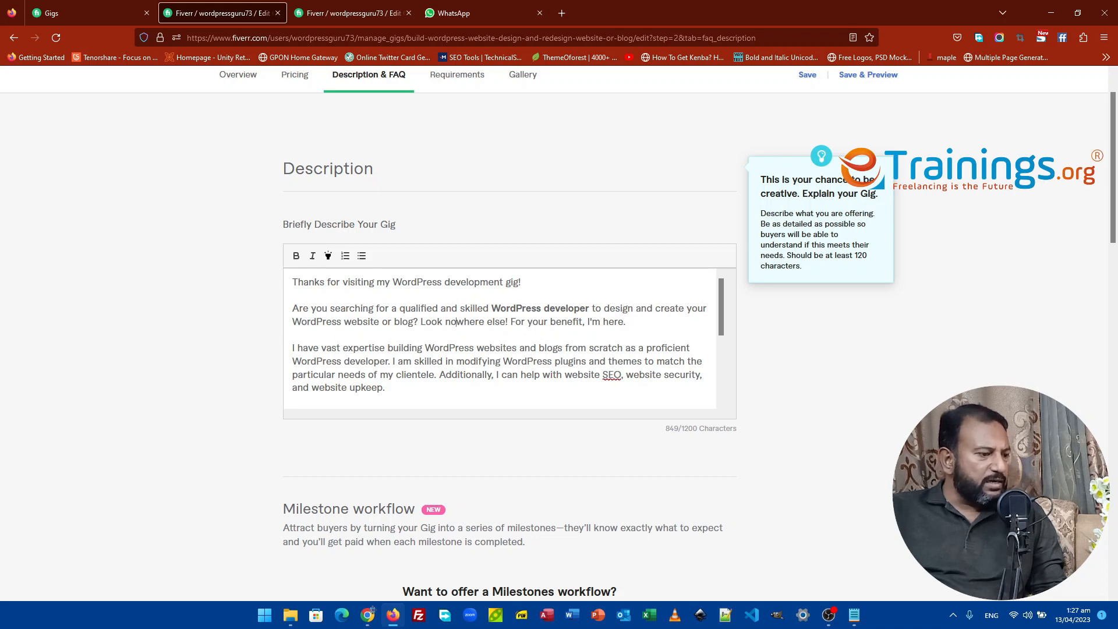
pyautogui.scroll(-2, 504, 340)
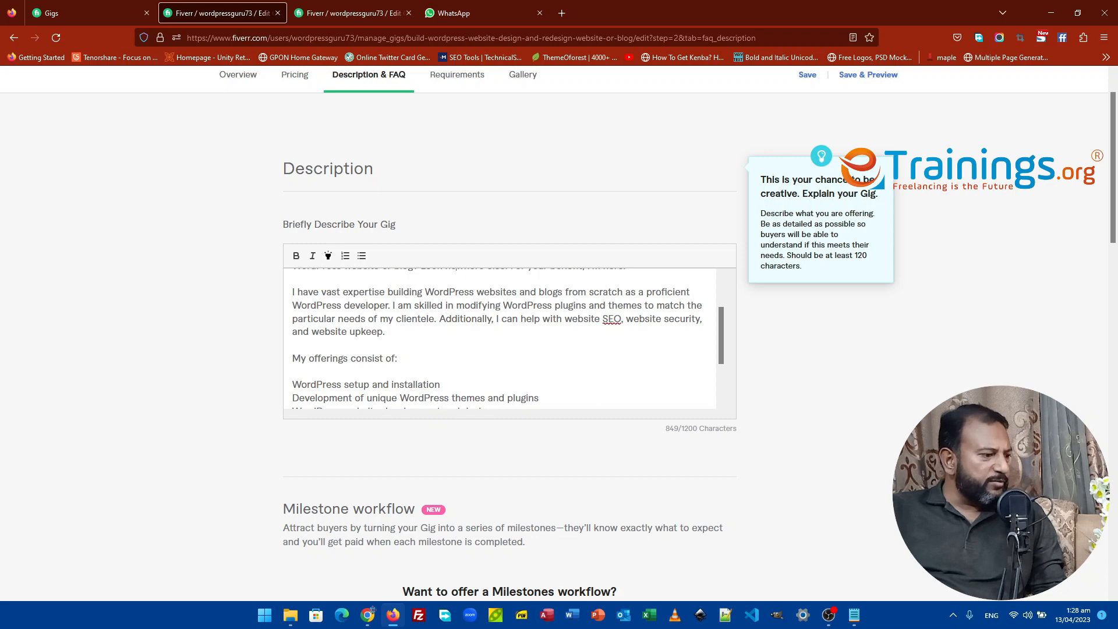
pyautogui.scroll(2, 457, 322)
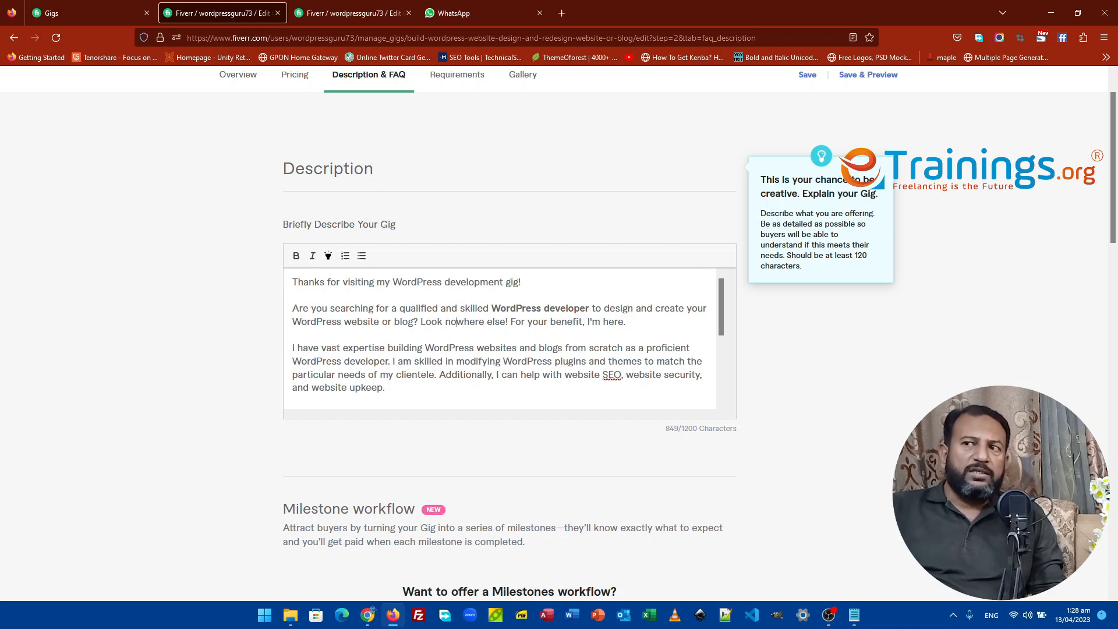
pyautogui.scroll(-5, 501, 338)
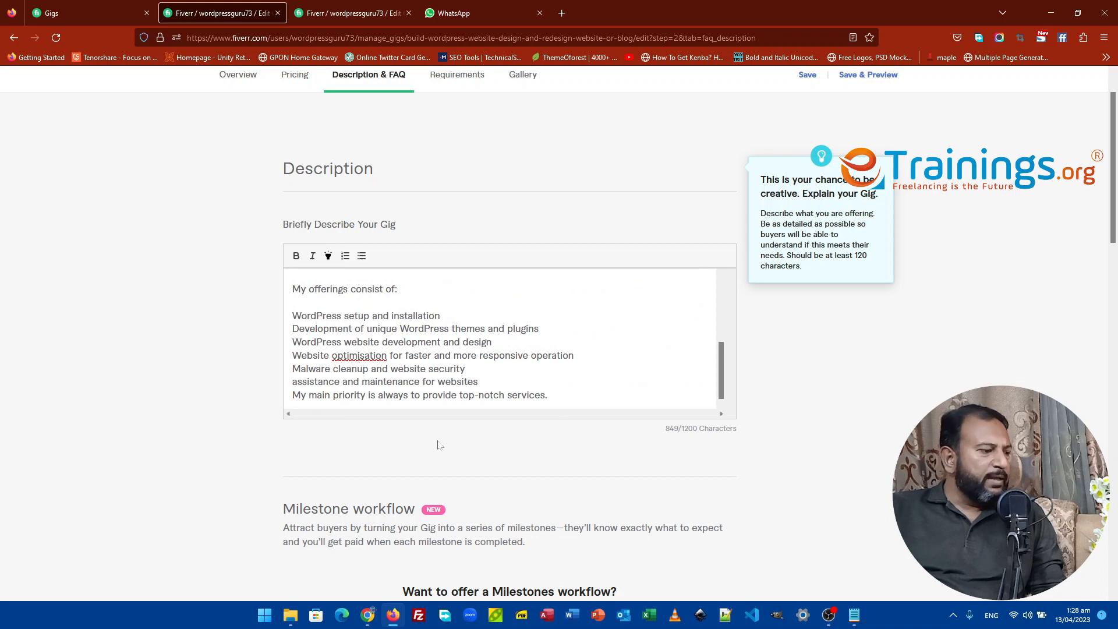
pyautogui.scroll(-9, 426, 450)
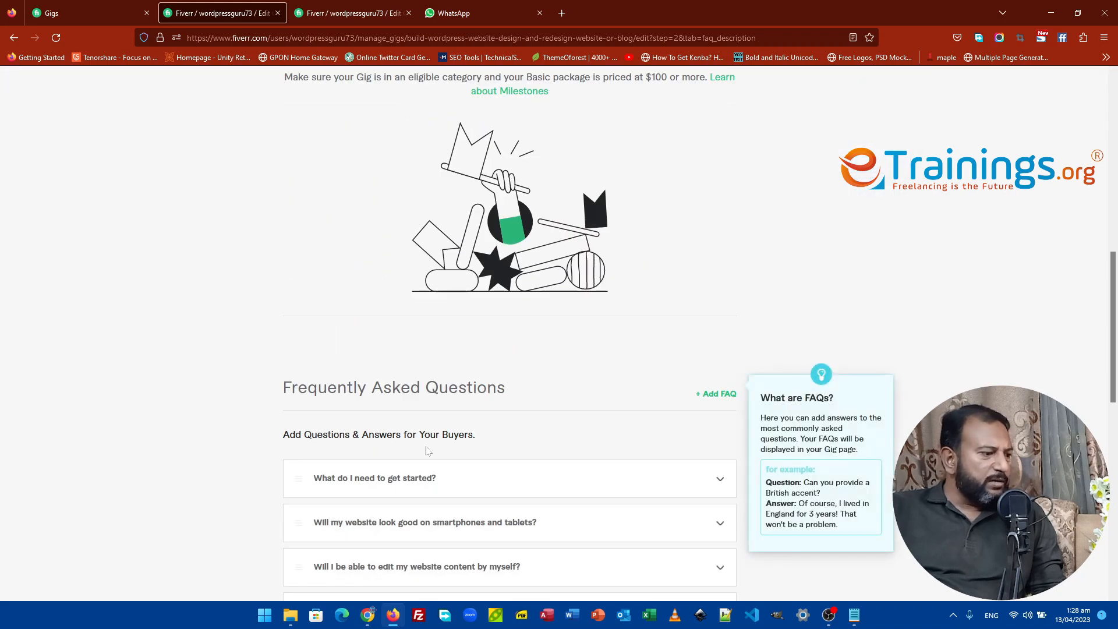
pyautogui.scroll(-3, 426, 450)
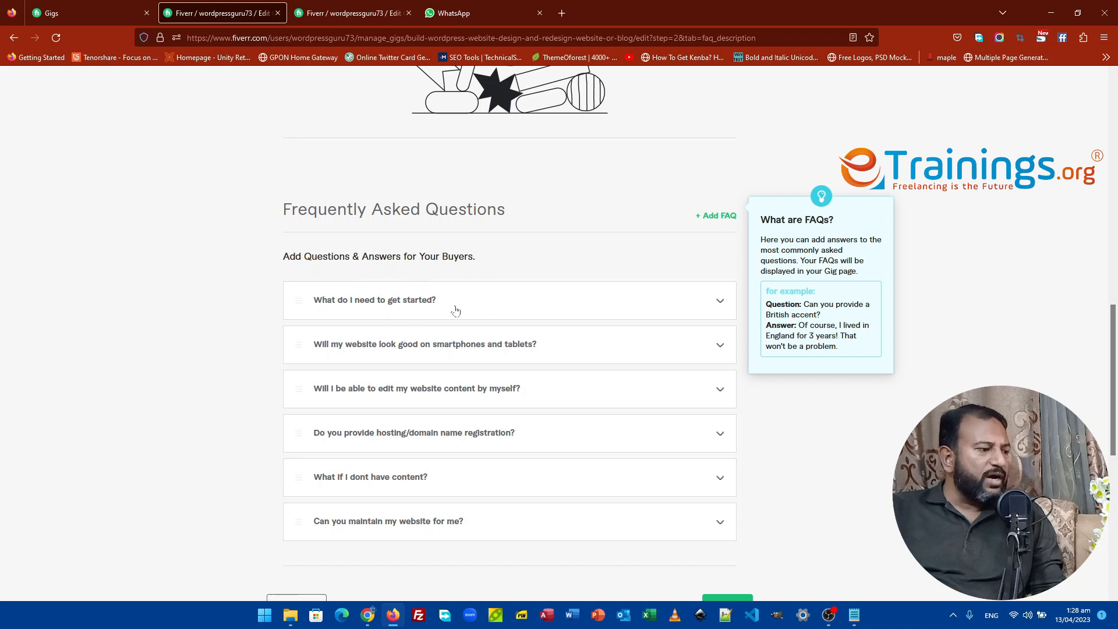
pyautogui.click(437, 310)
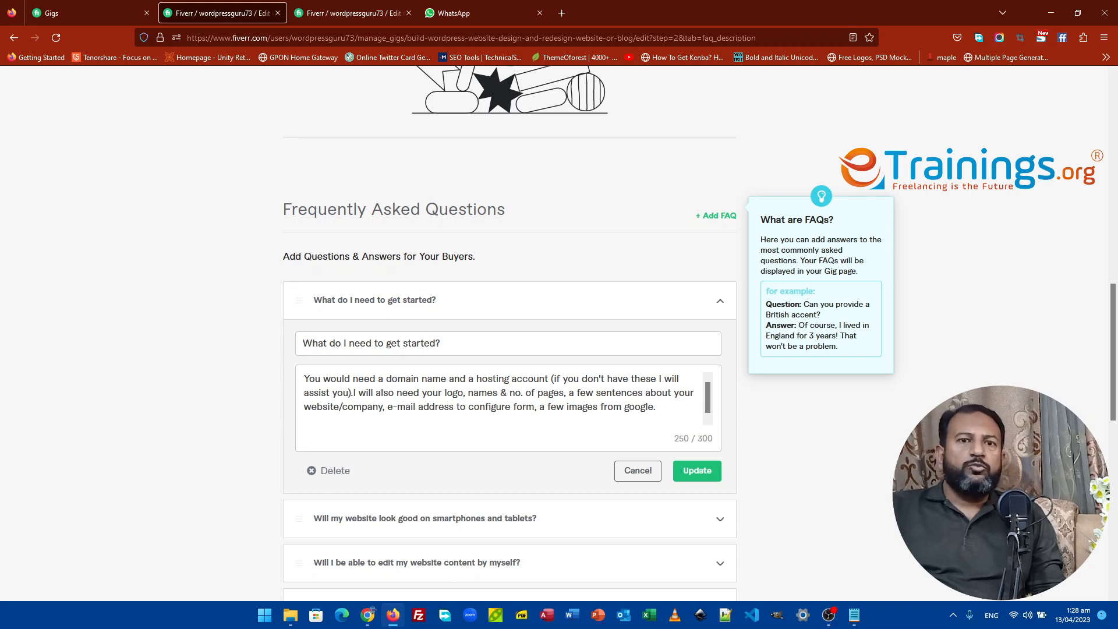
pyautogui.scroll(-1, 503, 399)
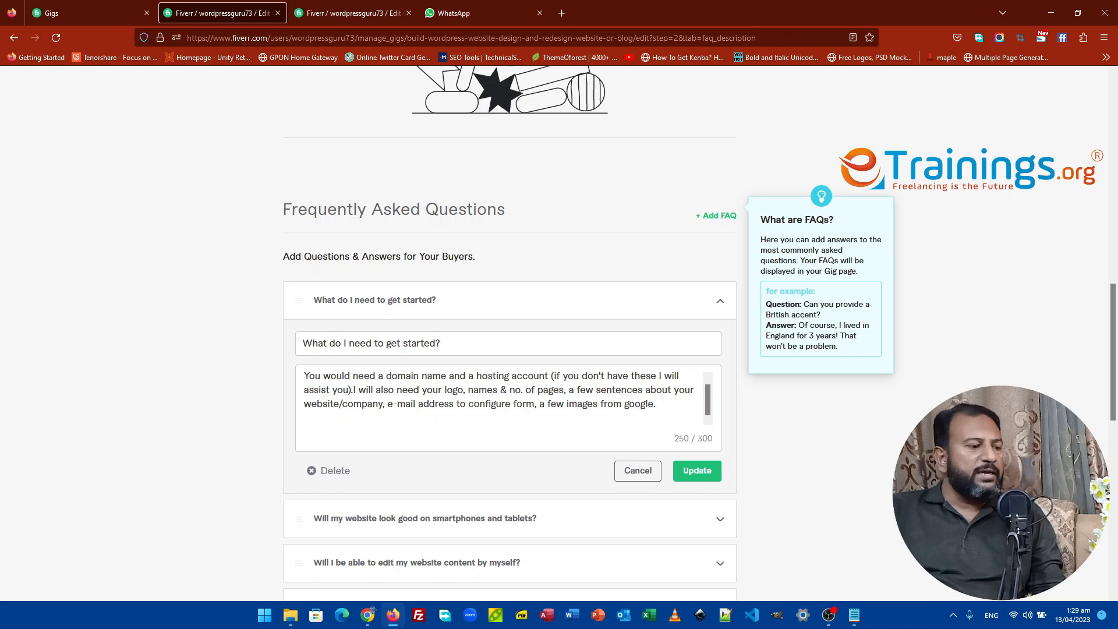
pyautogui.scroll(-3, 513, 407)
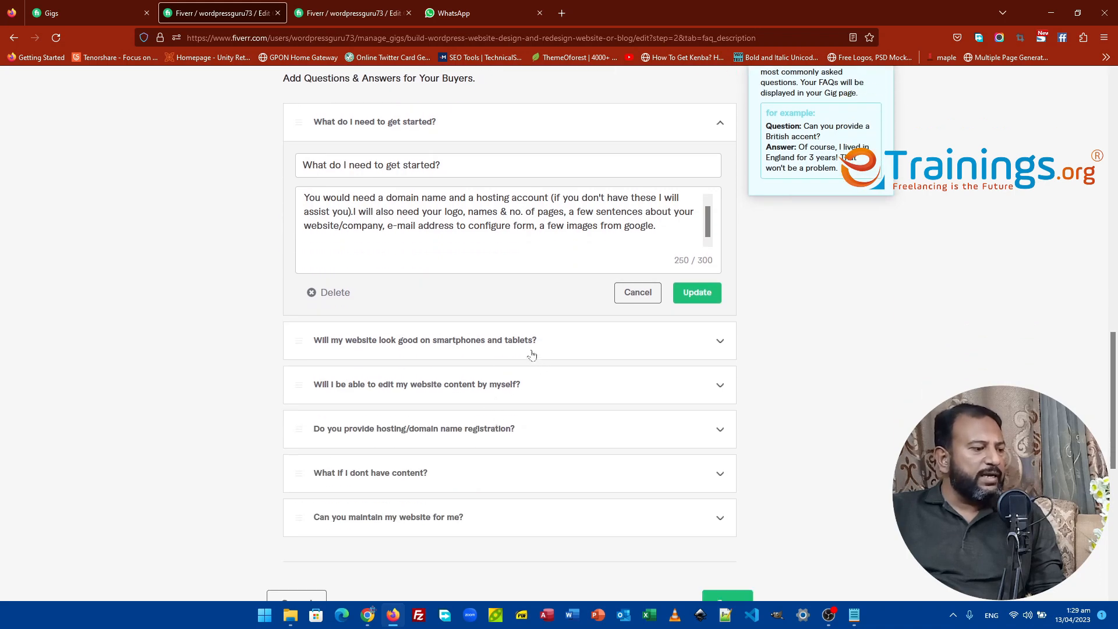
# Step: Read the FAQ answers on whether the website looks good on smartphones and tablets and whether buyers can edit its content themselves
pyautogui.click(532, 357)
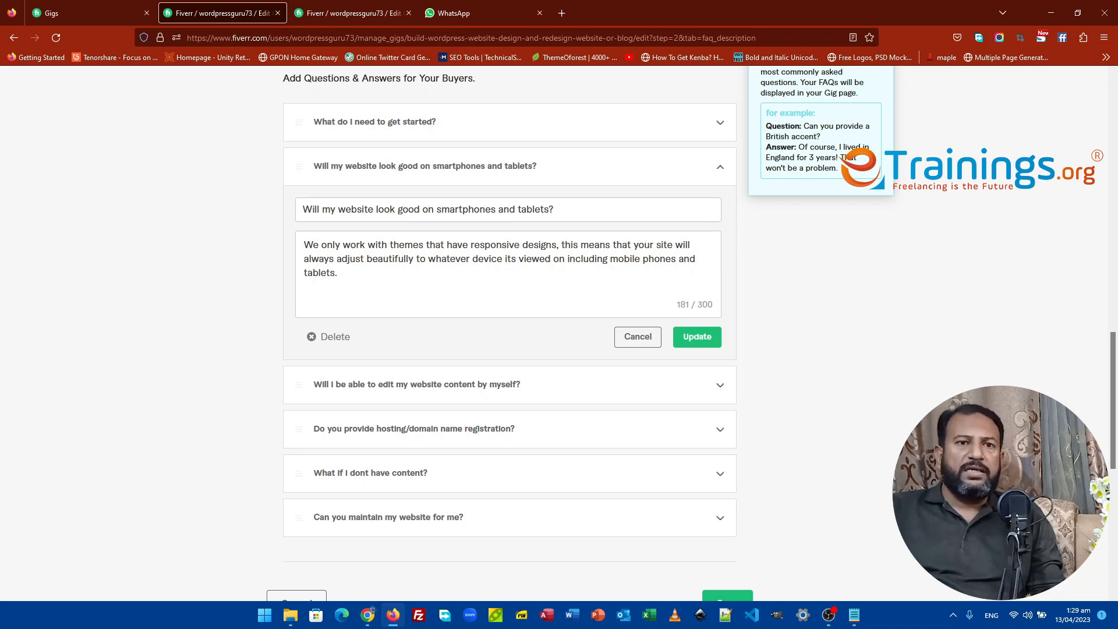
pyautogui.scroll(-3, 434, 307)
pyautogui.click(453, 218)
pyautogui.scroll(1, 432, 226)
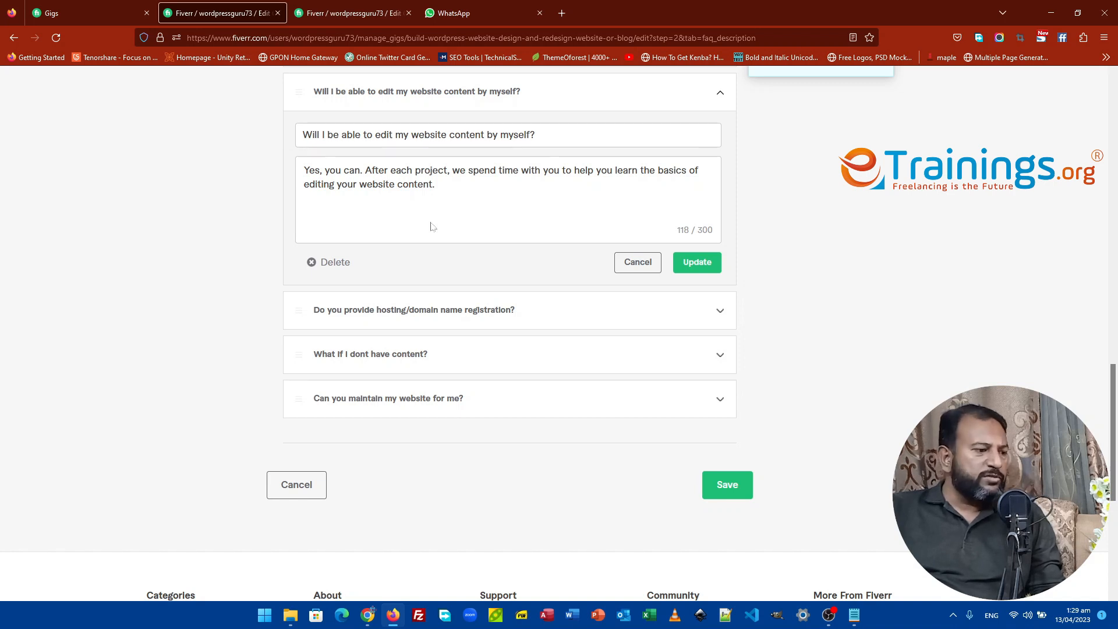
pyautogui.scroll(2, 431, 228)
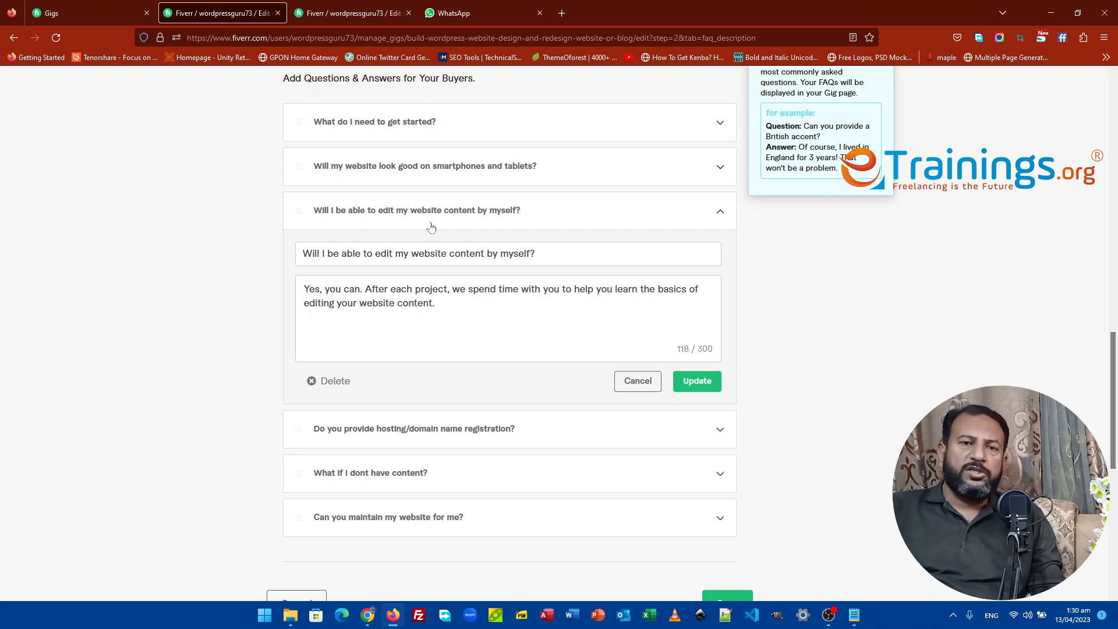
pyautogui.scroll(-3, 431, 227)
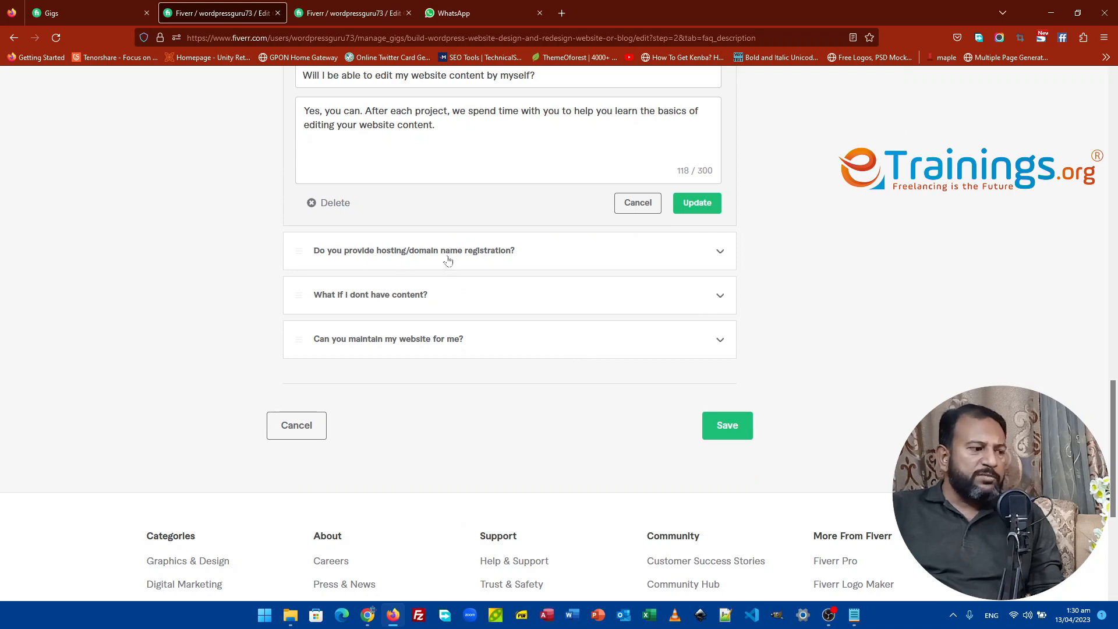
pyautogui.scroll(5, 446, 261)
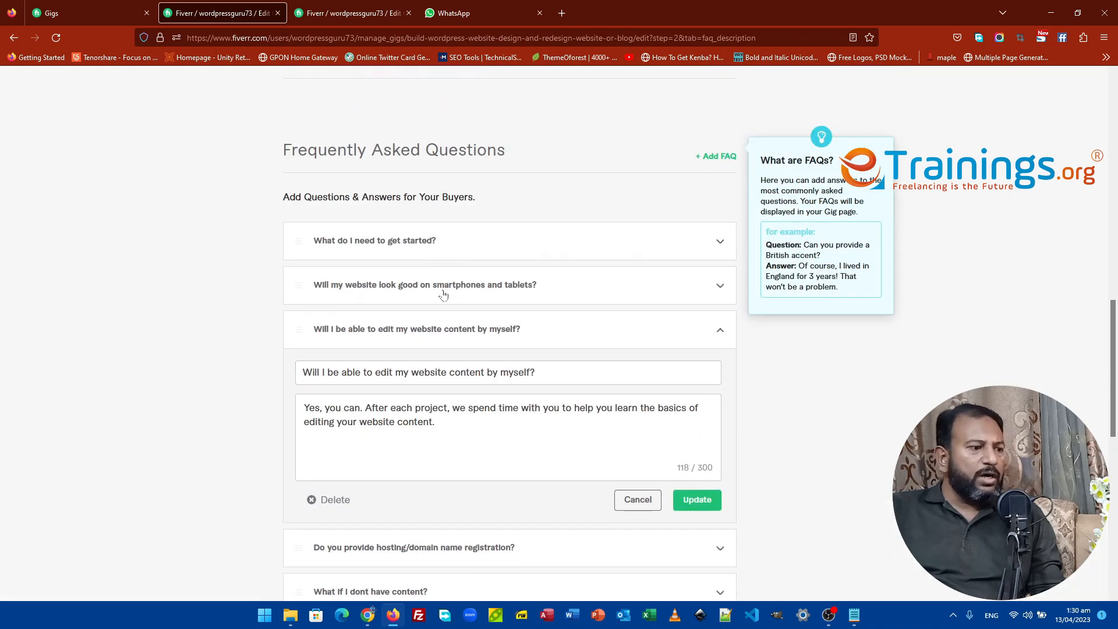
pyautogui.click(713, 159)
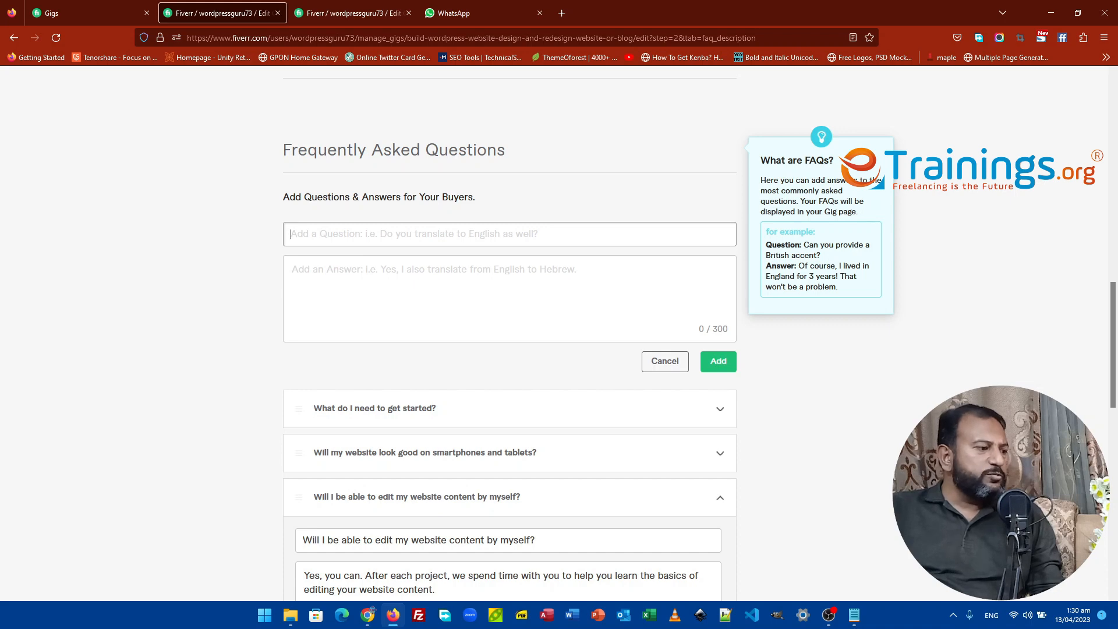
pyautogui.write('ggg')
pyautogui.press('Tab')
pyautogui.write('gggg')
pyautogui.hotkey('shift', 'Tab')
pyautogui.press('BackSpace')
pyautogui.press('Tab')
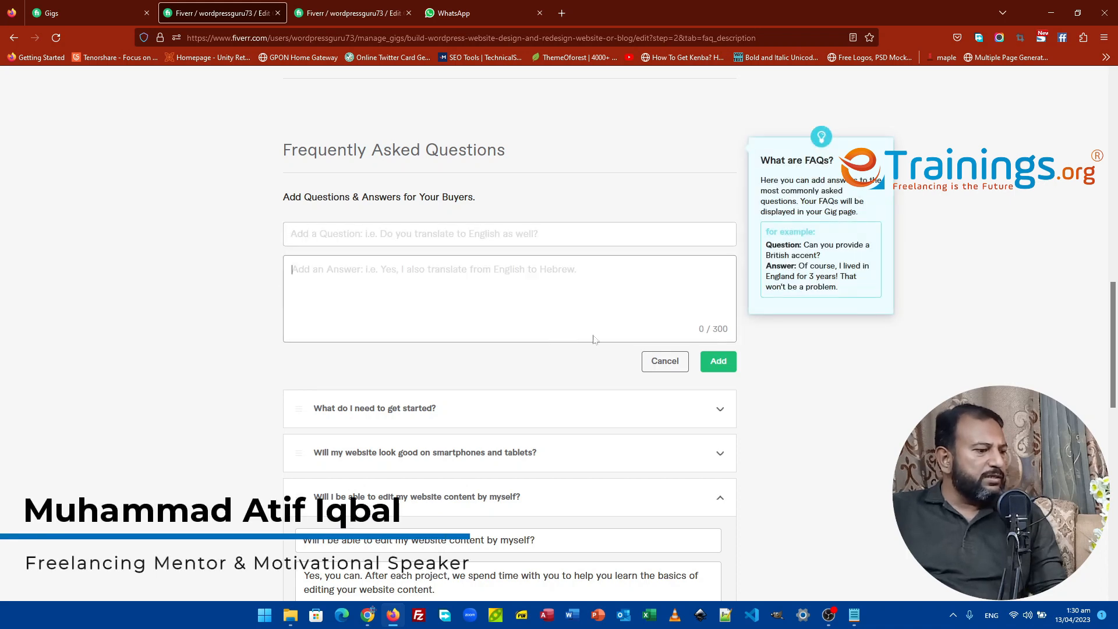
pyautogui.click(665, 361)
# Step: Close the FAQ about editing website content without changes and try to save the gig
pyautogui.scroll(-3, 389, 315)
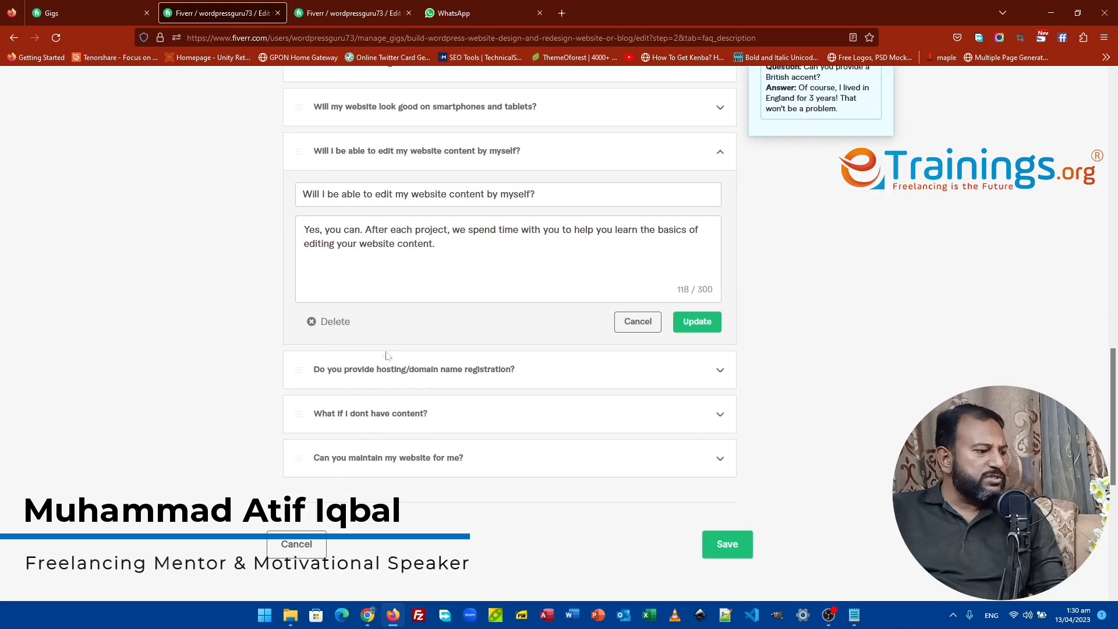
pyautogui.click(627, 329)
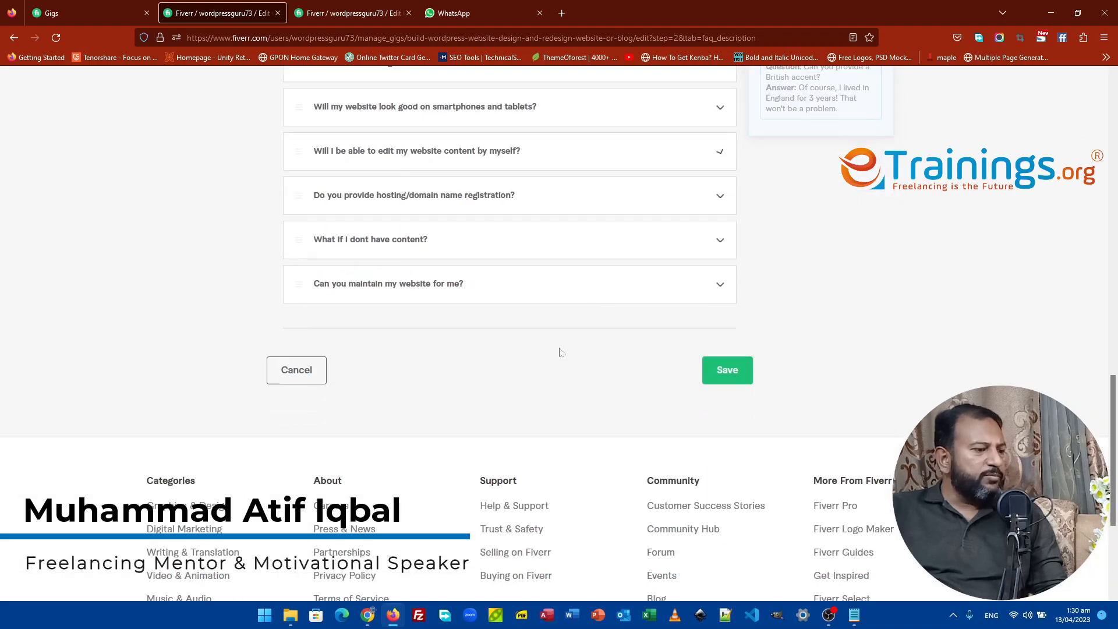
pyautogui.click(733, 374)
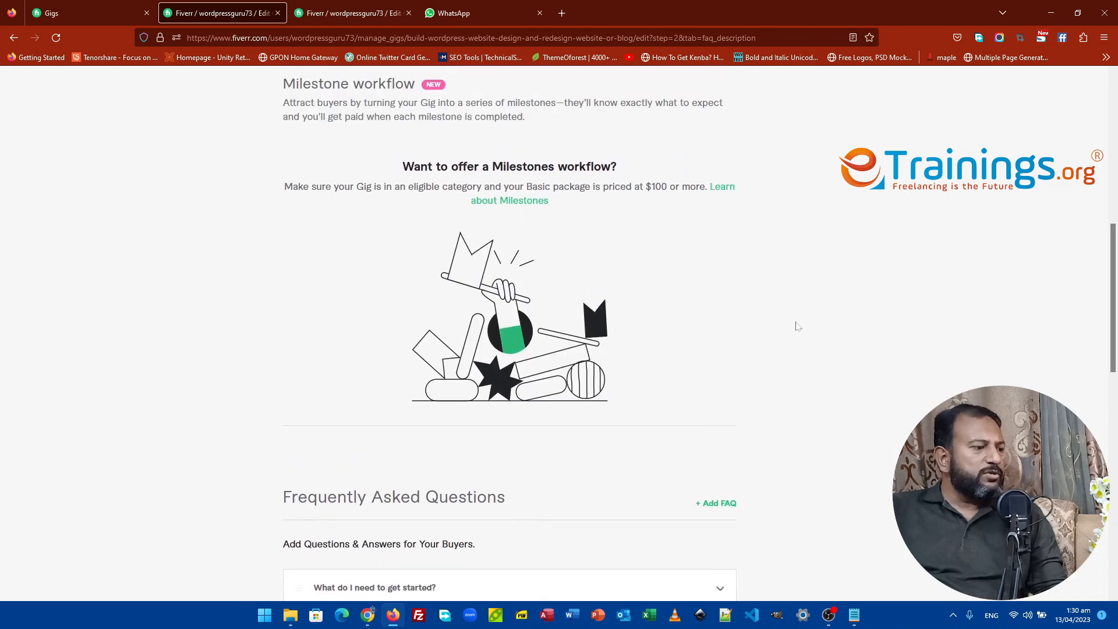
# Step: Review the gig description for excessive use of the terms "website" and "WordPress"
pyautogui.scroll(5, 798, 326)
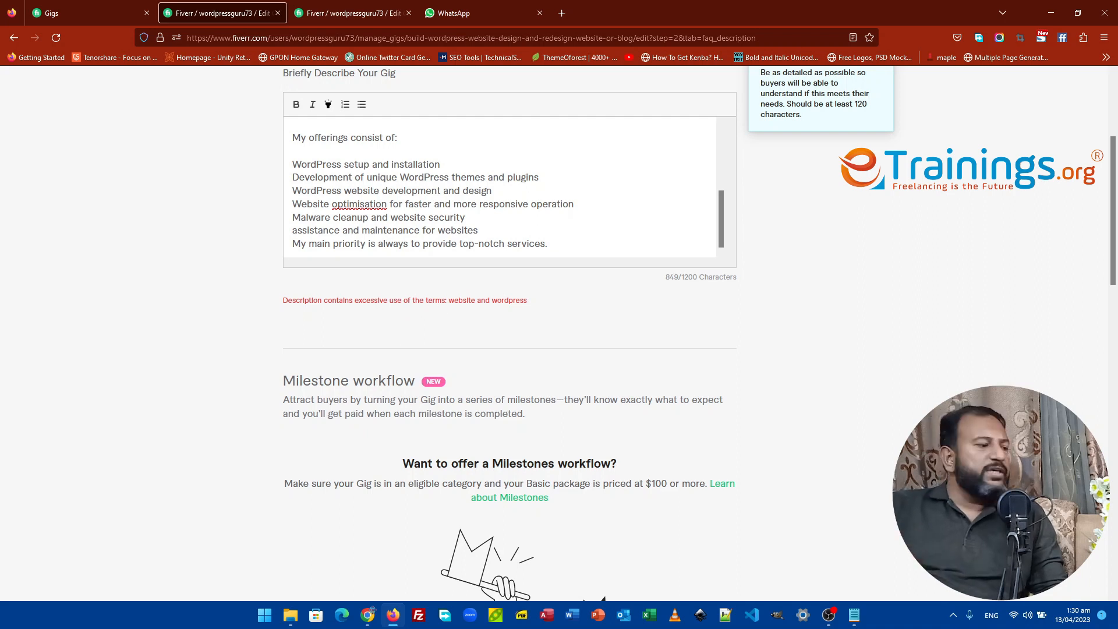
pyautogui.scroll(2, 500, 266)
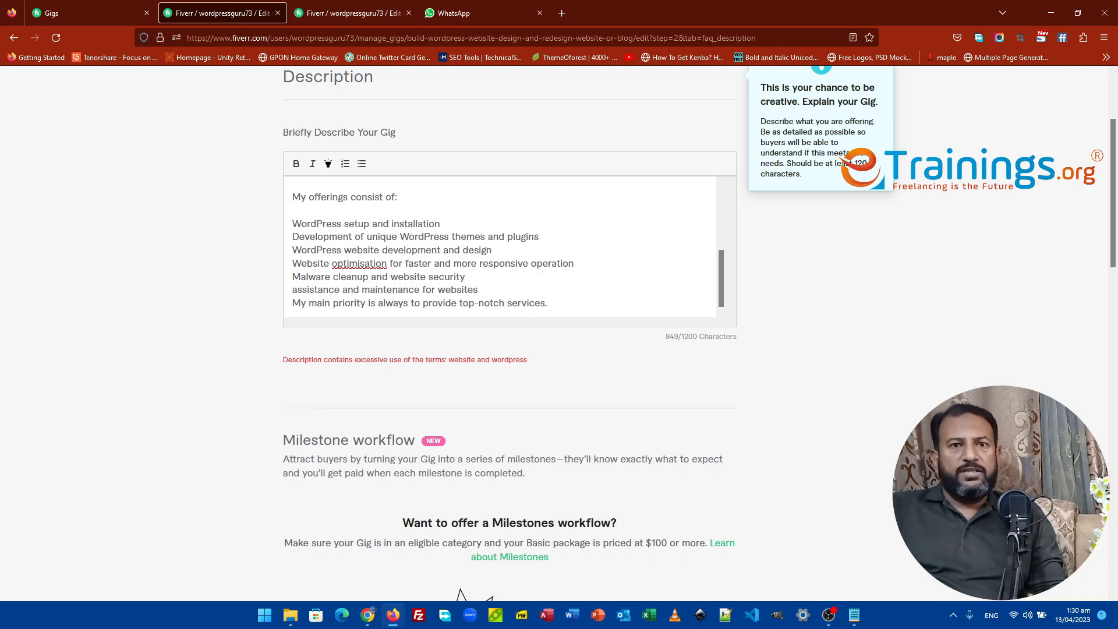
pyautogui.scroll(5, 504, 246)
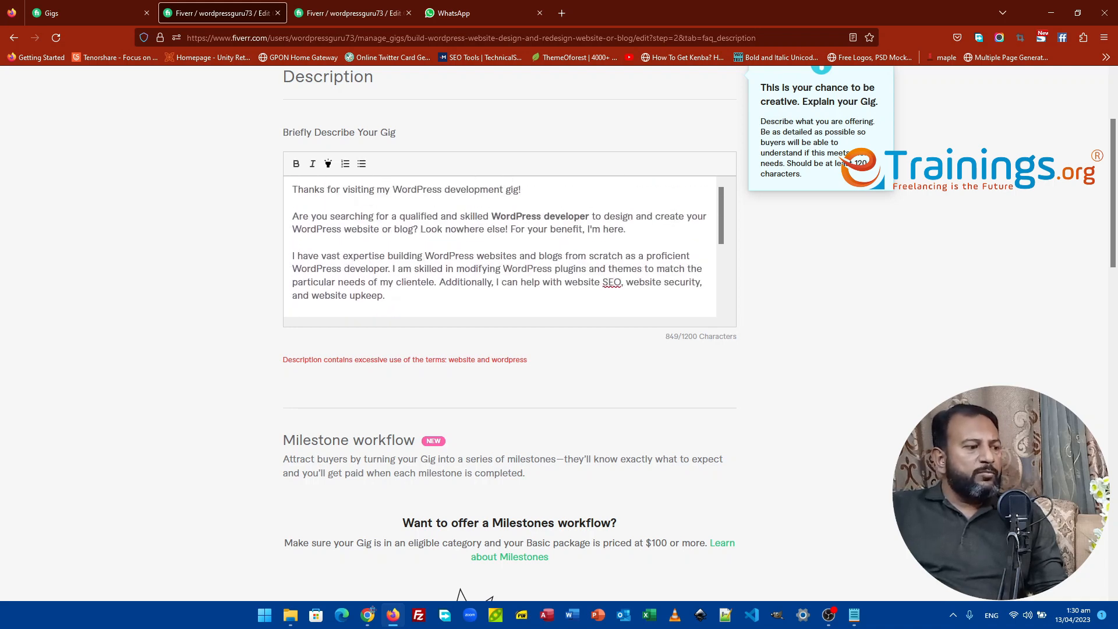
pyautogui.scroll(-4, 504, 247)
pyautogui.scroll(2, 503, 246)
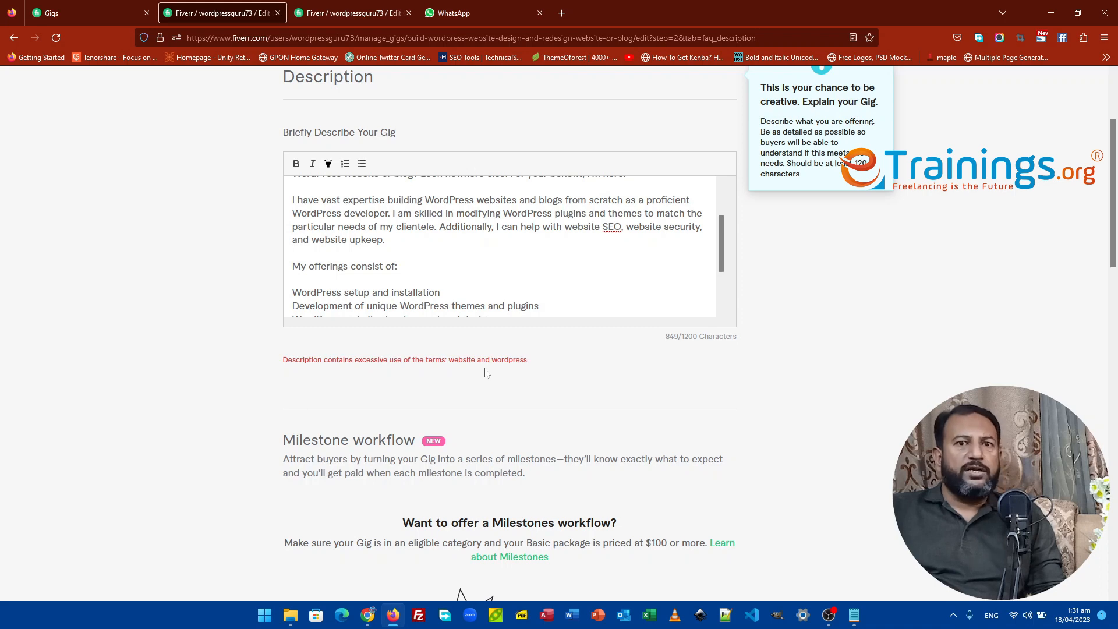
pyautogui.scroll(-2, 488, 291)
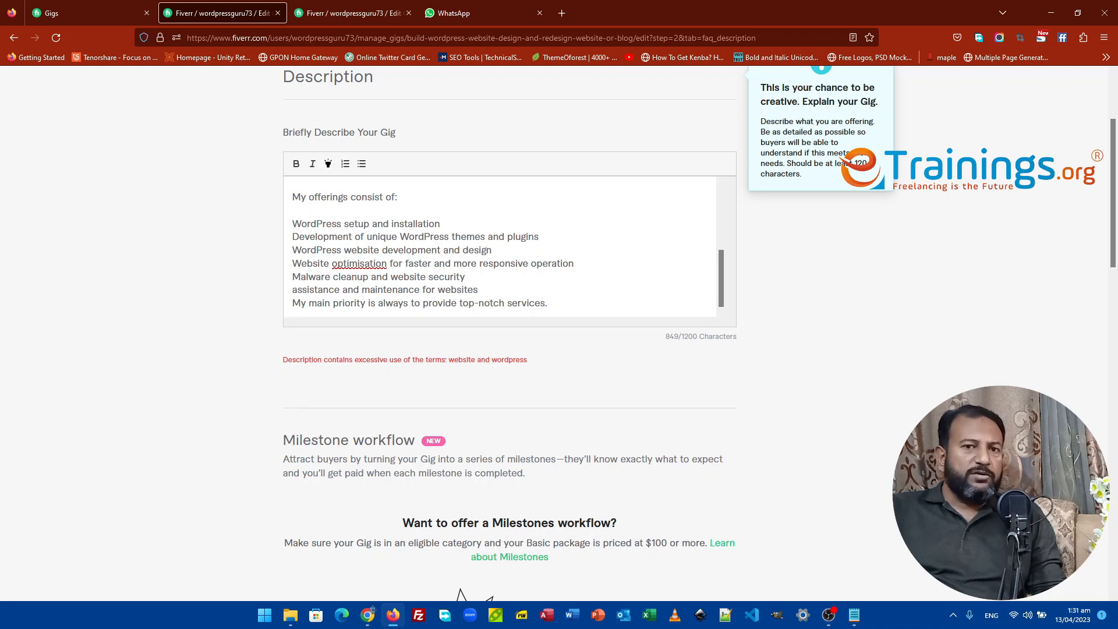
pyautogui.scroll(5, 504, 245)
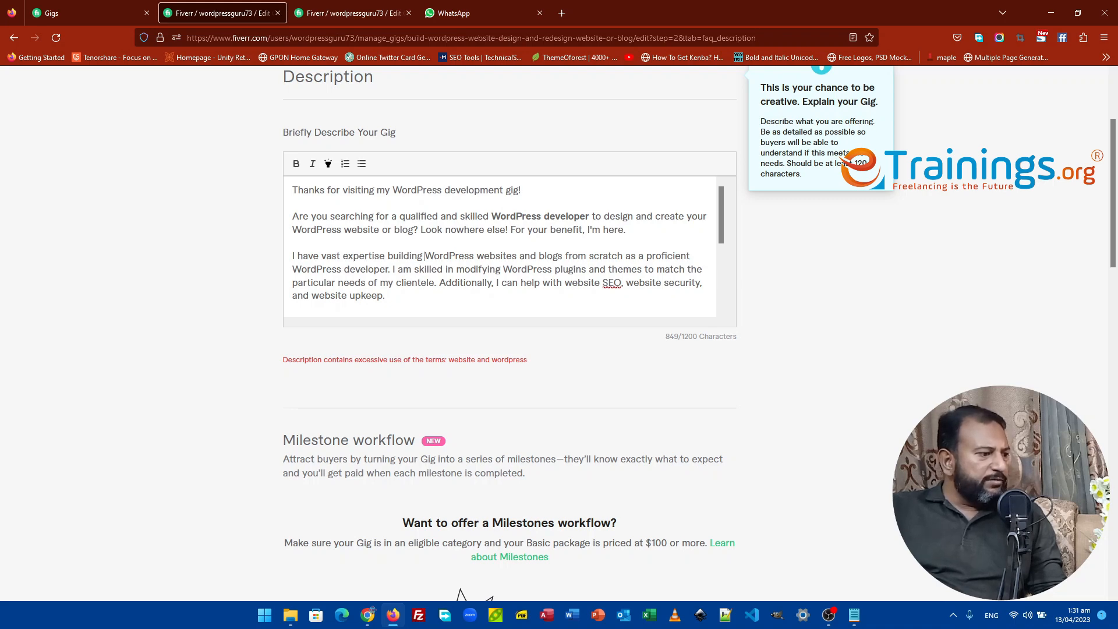
# Step: Insert the word "in" before "WordPress websites" in the description's third paragraph
pyautogui.hotkey('shift', 'Right')
pyautogui.hotkey('shift', 'Right')
pyautogui.hotkey('shift', 'Right')
pyautogui.hotkey('shift', 'Right')
pyautogui.hotkey('shift', 'Right')
pyautogui.hotkey('shift', 'Right')
pyautogui.hotkey('shift', 'Right')
pyautogui.hotkey('shift', 'Right')
pyautogui.hotkey('shift', 'Right')
pyautogui.hotkey('shift', 'Right')
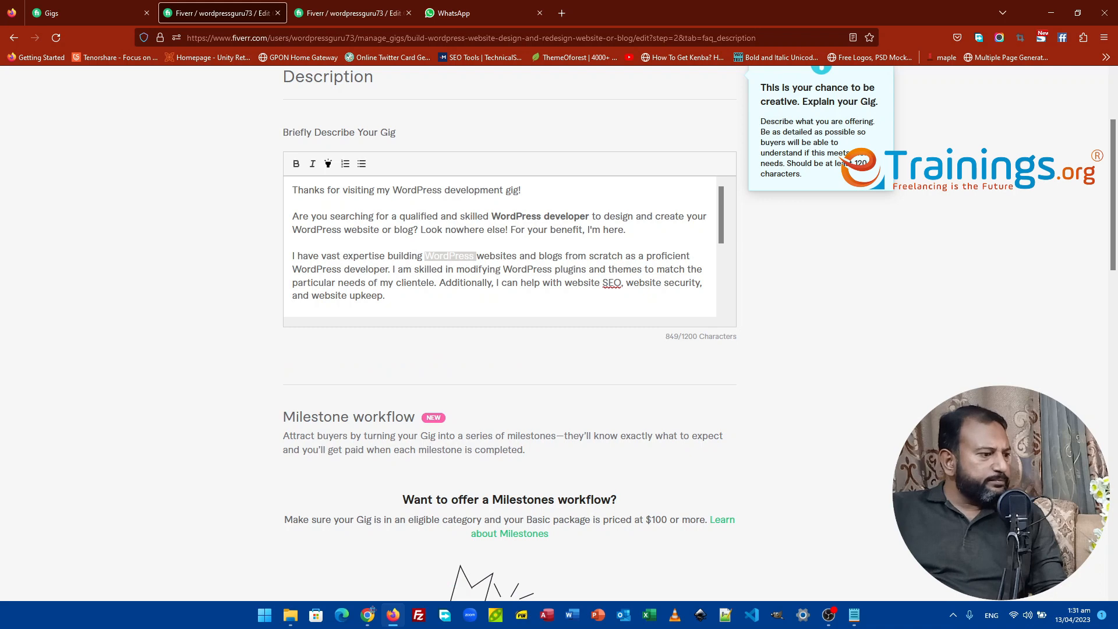
pyautogui.press('Right')
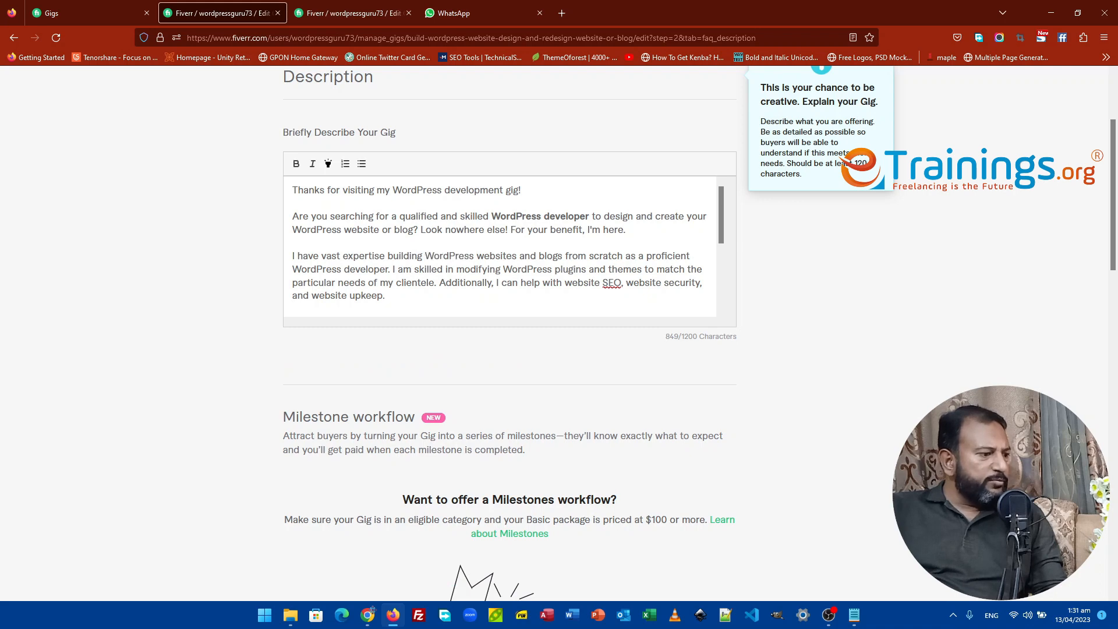
pyautogui.write('in')
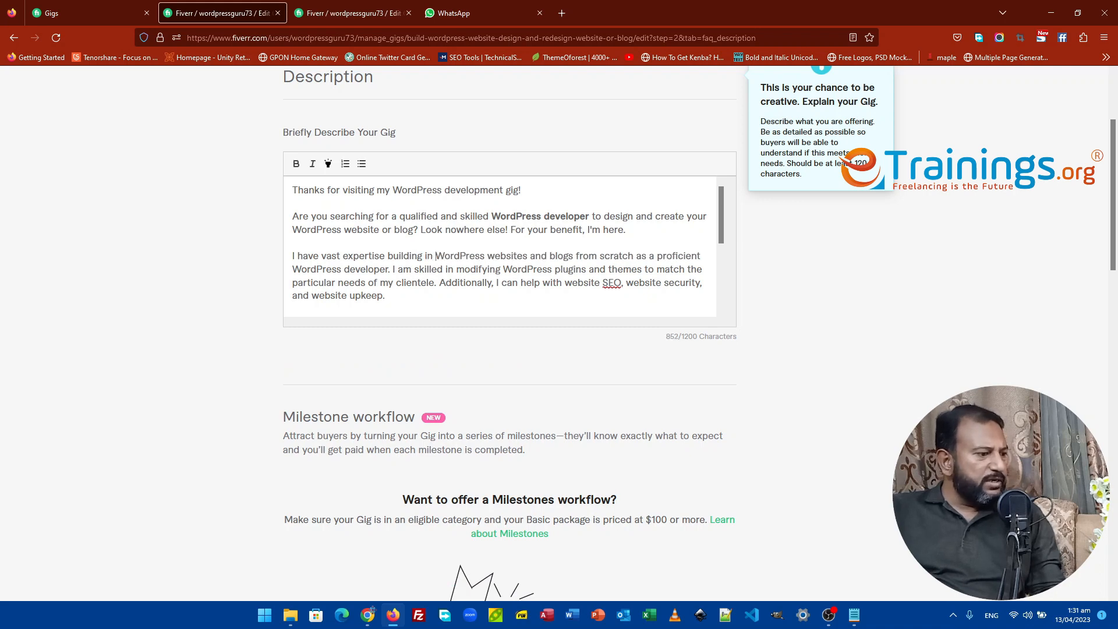
# Step: Delete the word "websites" after "WordPress" in the first sentence of the description's third paragraph
pyautogui.hotkey('shift', 'Right')
pyautogui.hotkey('shift', 'Right')
pyautogui.hotkey('shift', 'Right')
pyautogui.hotkey('shift', 'Right')
pyautogui.hotkey('shift', 'Right')
pyautogui.hotkey('shift', 'Right')
pyautogui.hotkey('shift', 'Right')
pyautogui.hotkey('shift', 'Right')
pyautogui.hotkey('shift', 'Right')
pyautogui.hotkey('shift', 'Right')
pyautogui.hotkey('shift', 'Left')
pyautogui.hotkey('shift', 'Left')
pyautogui.press('BackSpace')
pyautogui.press('BackSpace')
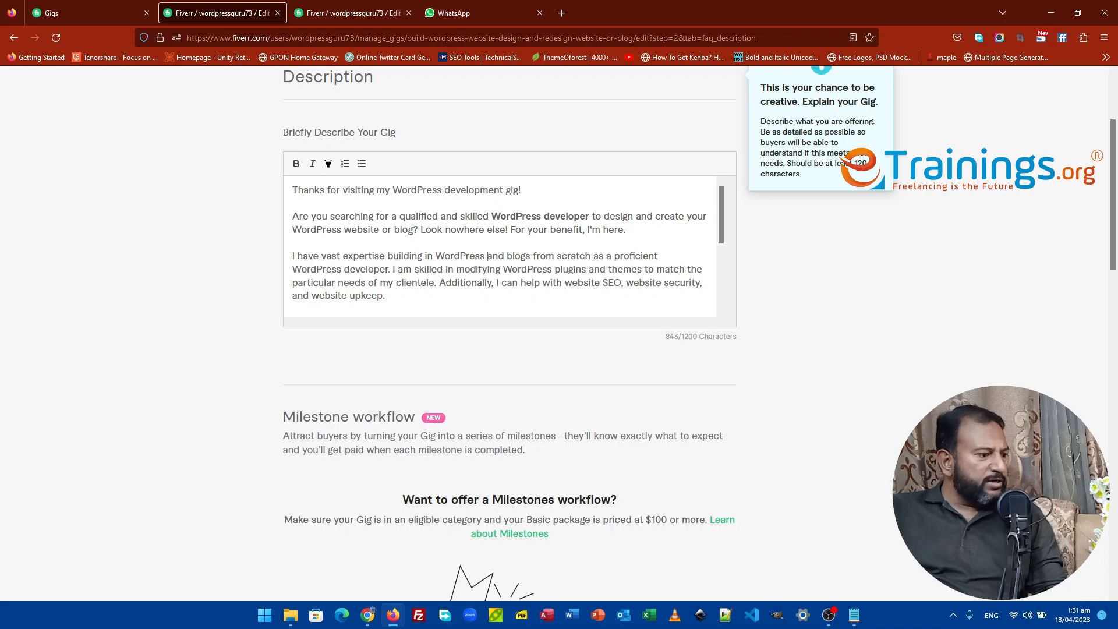
# Step: Move the word "in" ahead of "building" so the third paragraph's opening reads "expertise in building WordPress"
pyautogui.scroll(-2, 501, 245)
pyautogui.scroll(2, 501, 245)
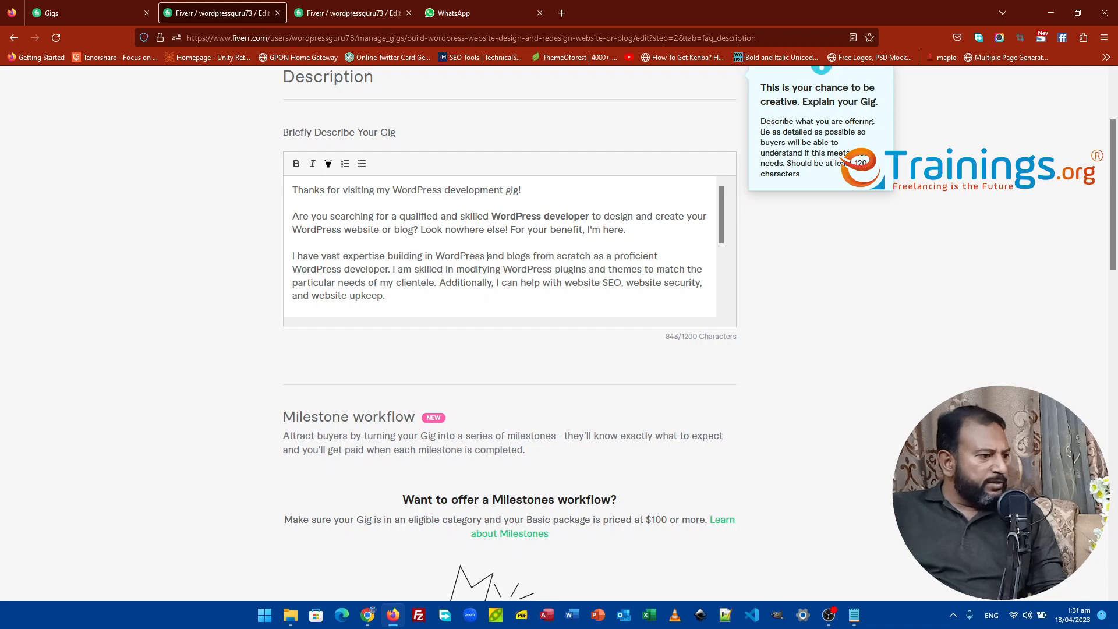
pyautogui.doubleClick(429, 256)
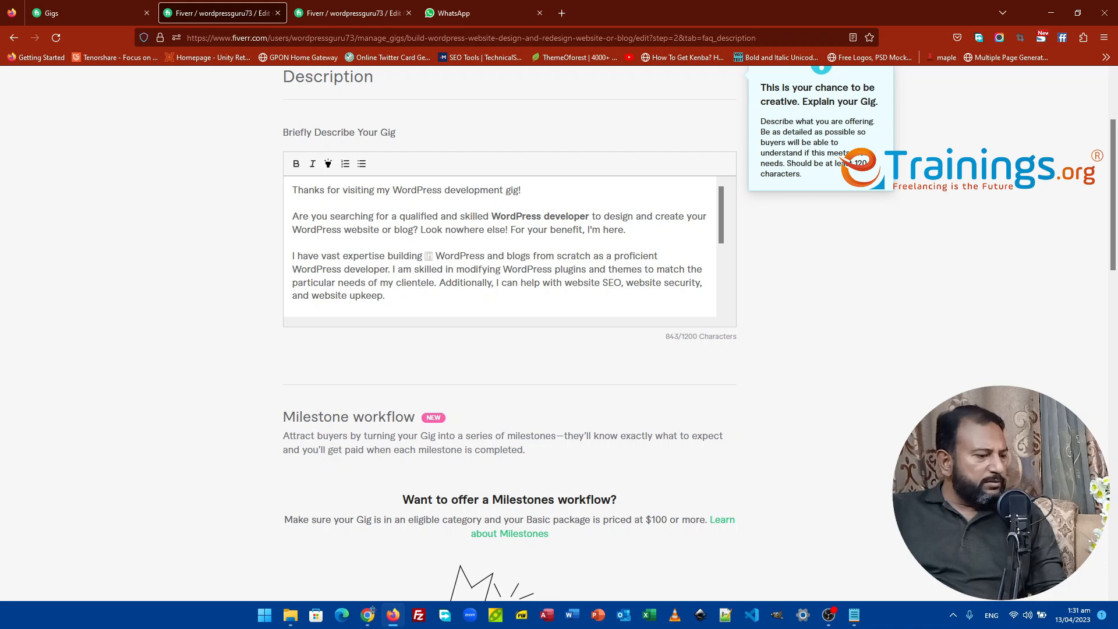
pyautogui.press('BackSpace')
pyautogui.press('BackSpace')
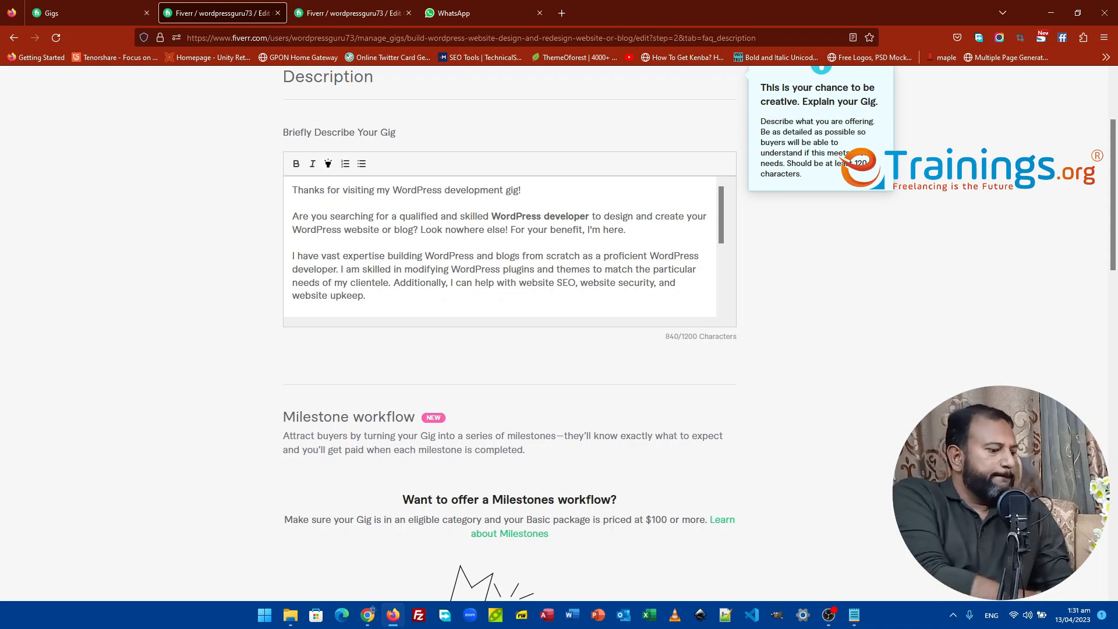
pyautogui.write('in')
pyautogui.press('BackSpace')
pyautogui.press('BackSpace')
pyautogui.press('BackSpace')
pyautogui.write('in')
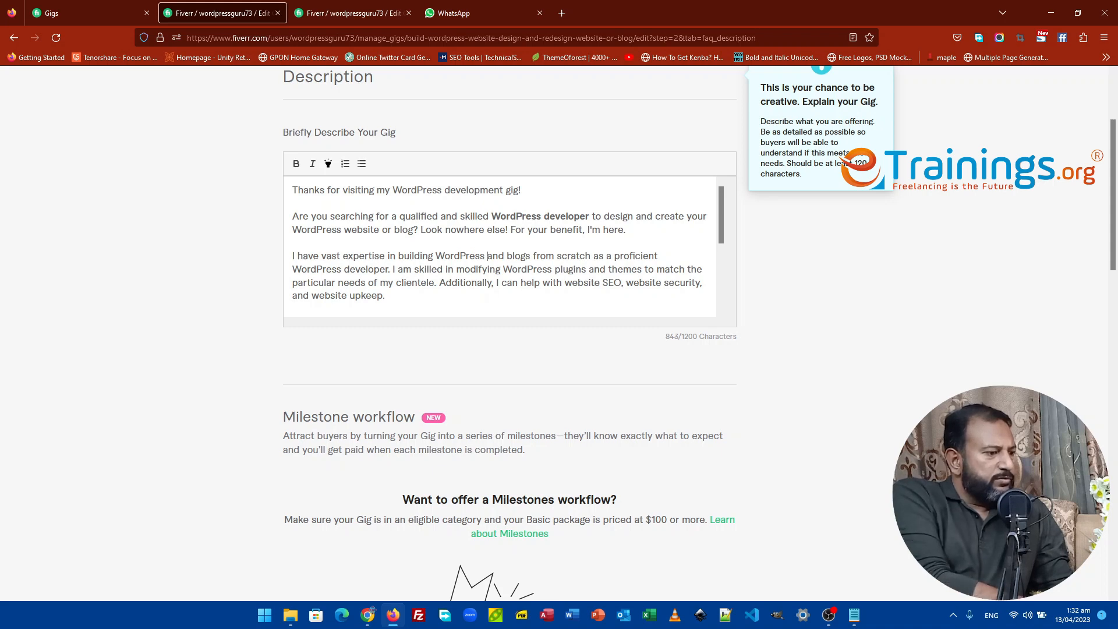
# Step: Replace "WordPress" after "expertise in building" with "business" in the description's third paragraph
pyautogui.press('BackSpace')
pyautogui.press('BackSpace')
pyautogui.press('BackSpace')
pyautogui.press('BackSpace')
pyautogui.press('BackSpace')
pyautogui.press('BackSpace')
pyautogui.press('BackSpace')
pyautogui.press('BackSpace')
pyautogui.press('BackSpace')
pyautogui.press('BackSpace')
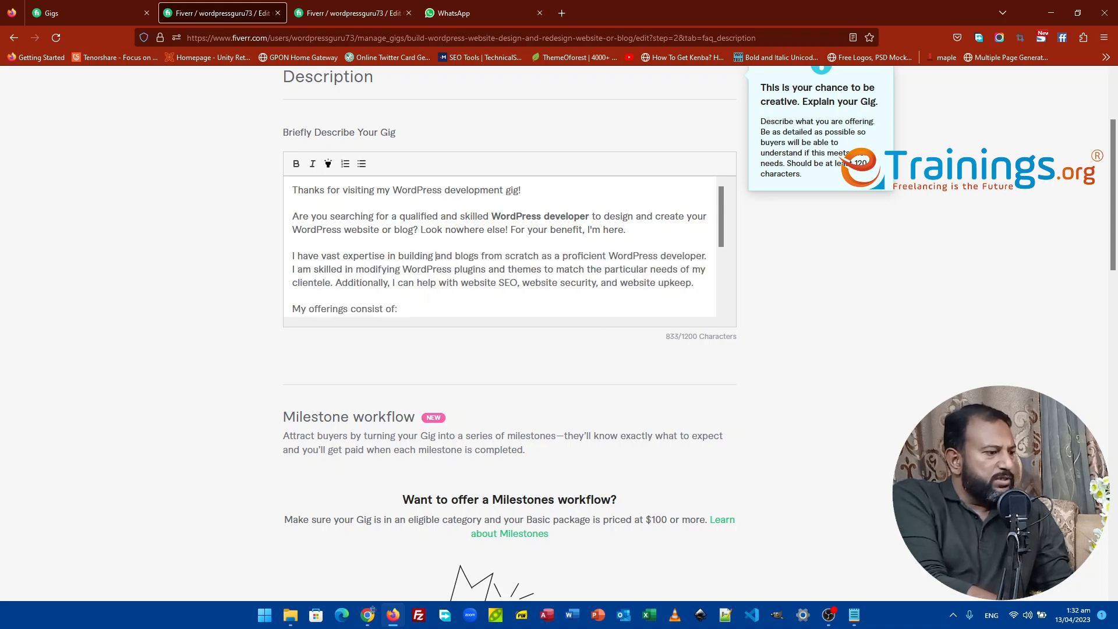
pyautogui.write('business')
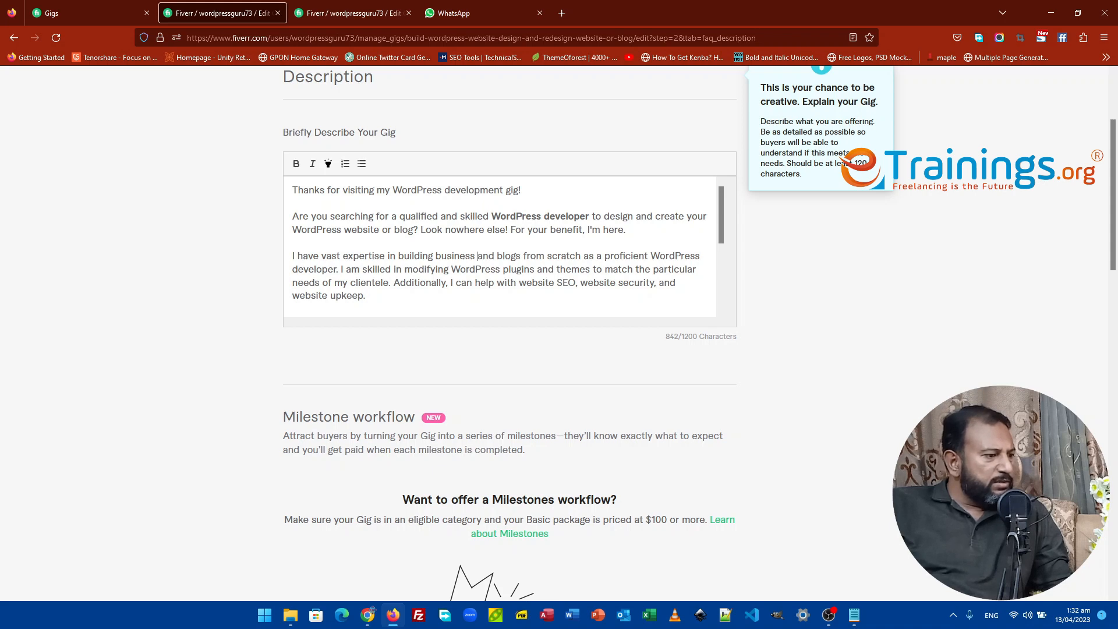
# Step: Remove "WordPress" before "plugins" and "website" before "security" in the description's third paragraph
pyautogui.moveTo(451, 270); pyautogui.dragTo(495, 270)
pyautogui.press('BackSpace')
pyautogui.press('BackSpace')
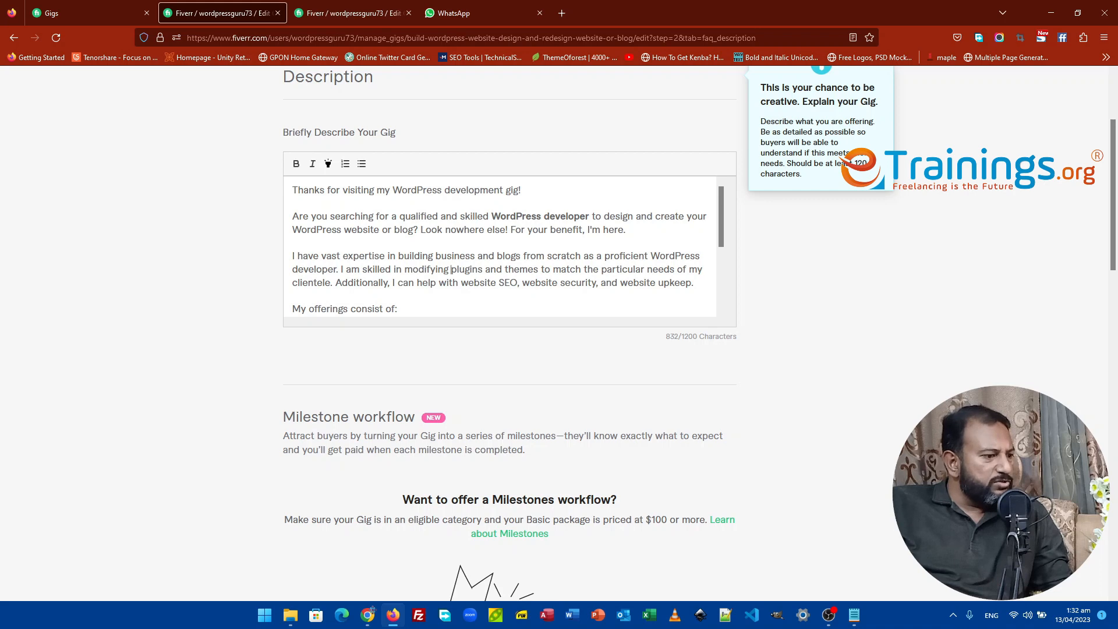
pyautogui.moveTo(519, 283); pyautogui.dragTo(558, 282)
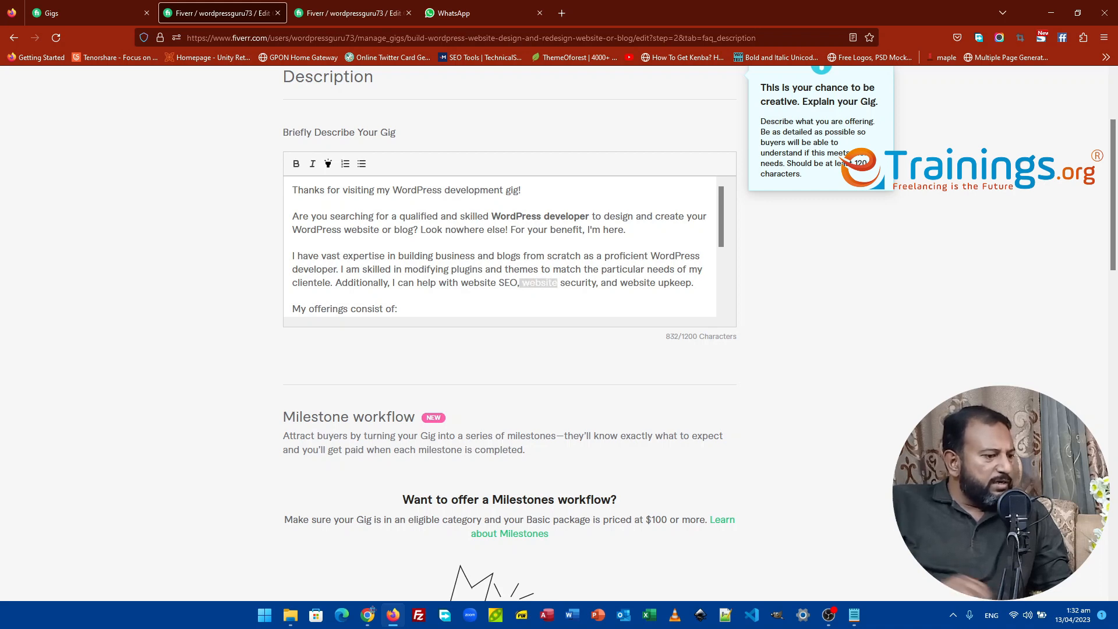
pyautogui.press('BackSpace')
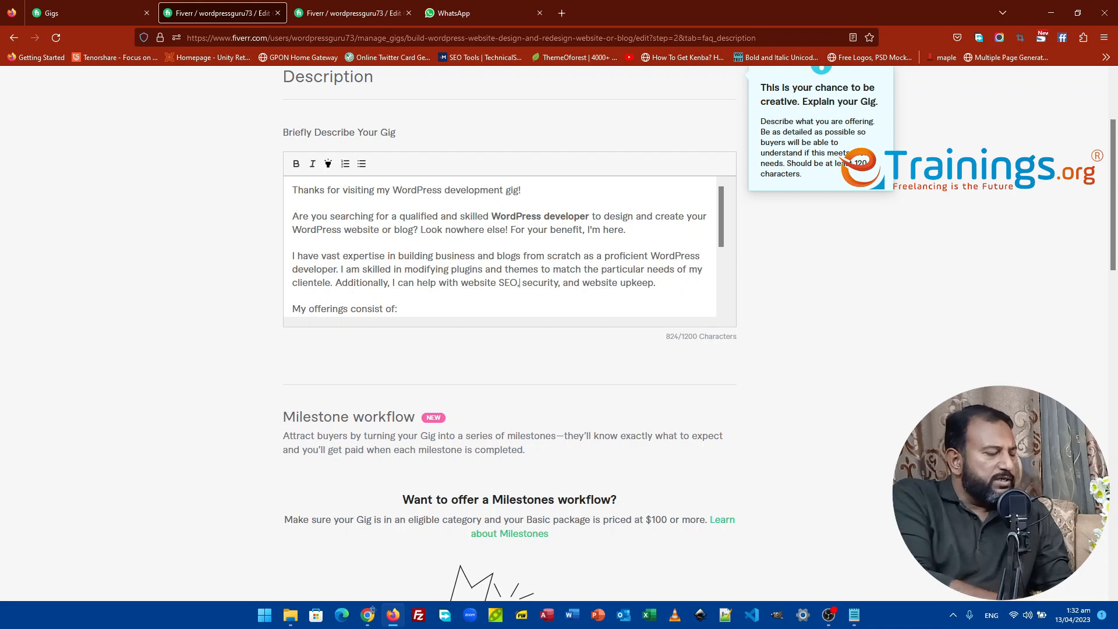
# Step: Try to save the gig with the shortened third paragraph
pyautogui.scroll(-4, 580, 353)
pyautogui.scroll(-11, 579, 352)
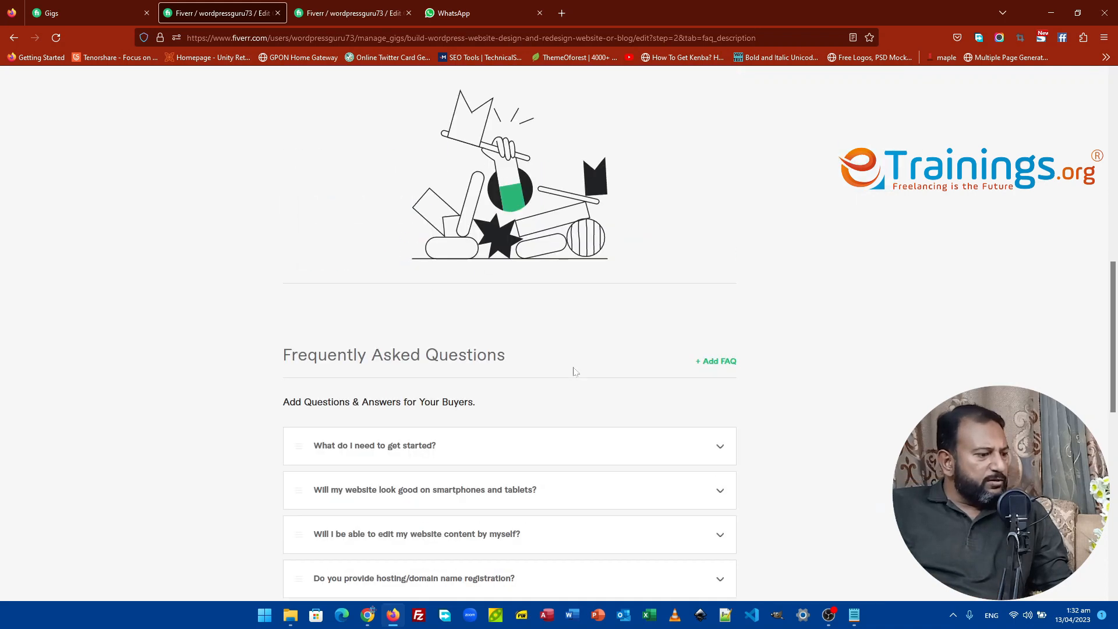
pyautogui.click(731, 288)
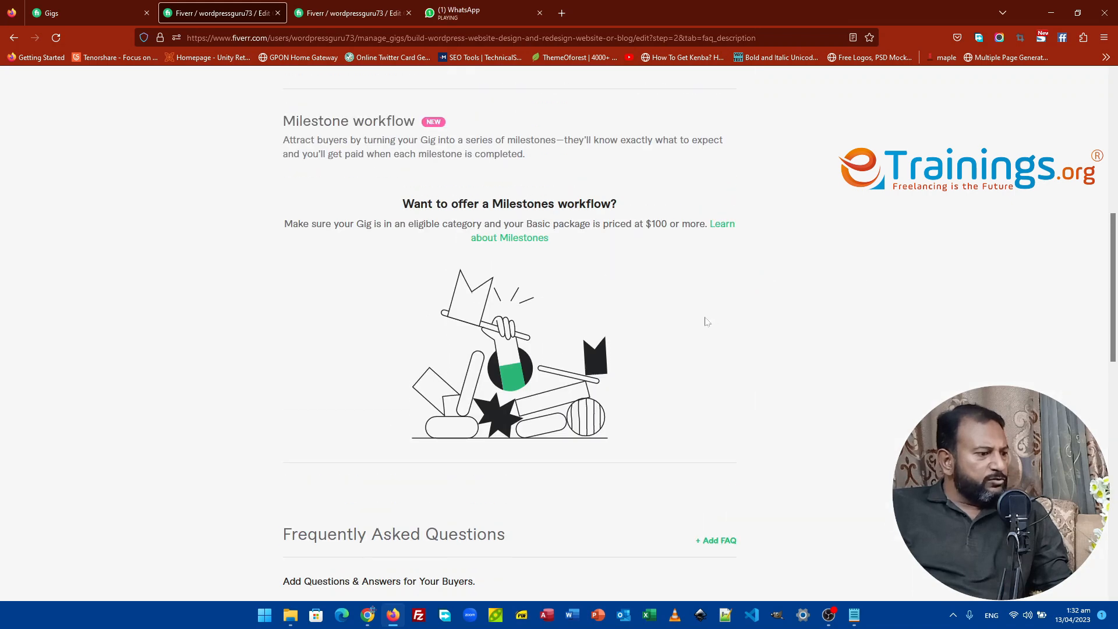
# Step: Delete "website" before "SEO" in the description's third paragraph and try to save the gig again
pyautogui.scroll(2, 707, 320)
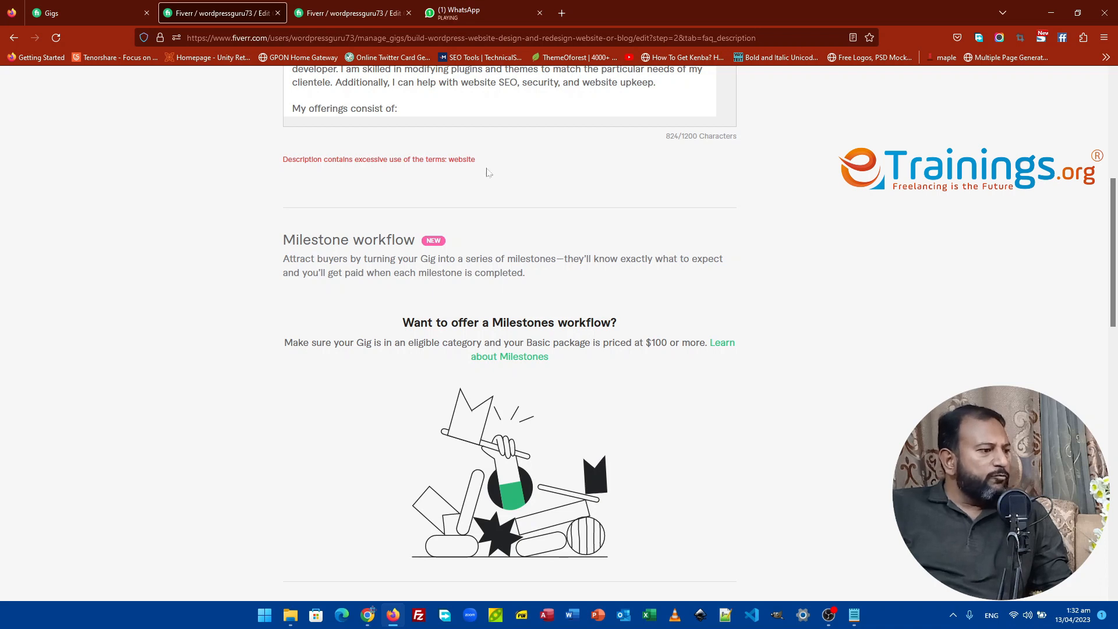
pyautogui.scroll(1, 457, 150)
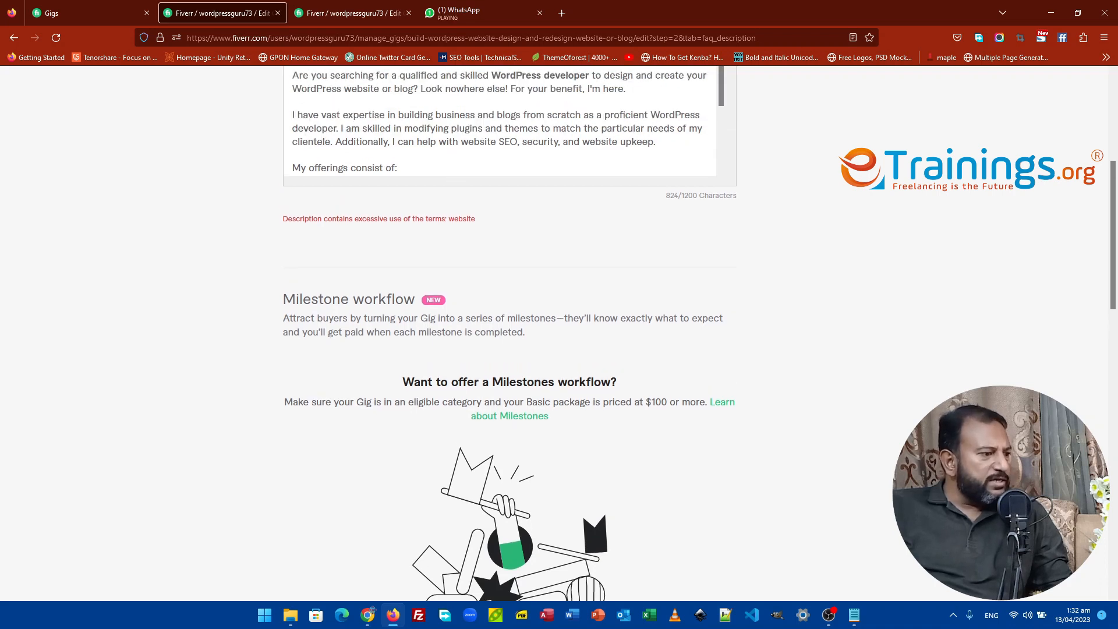
pyautogui.scroll(1, 510, 332)
pyautogui.moveTo(459, 201); pyautogui.dragTo(497, 201)
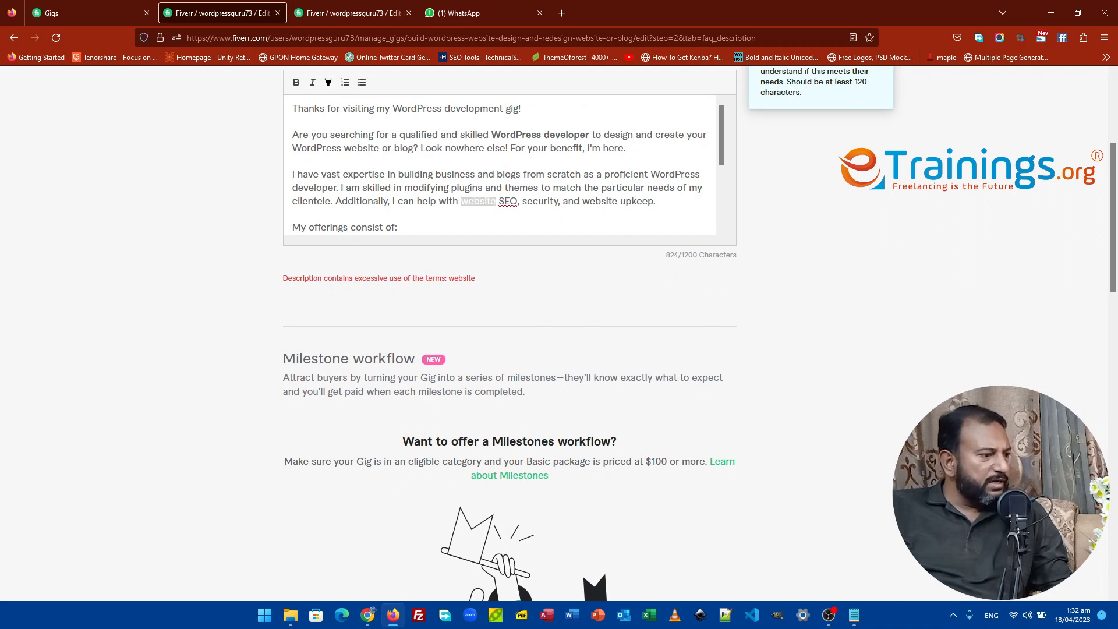
pyautogui.press('BackSpace')
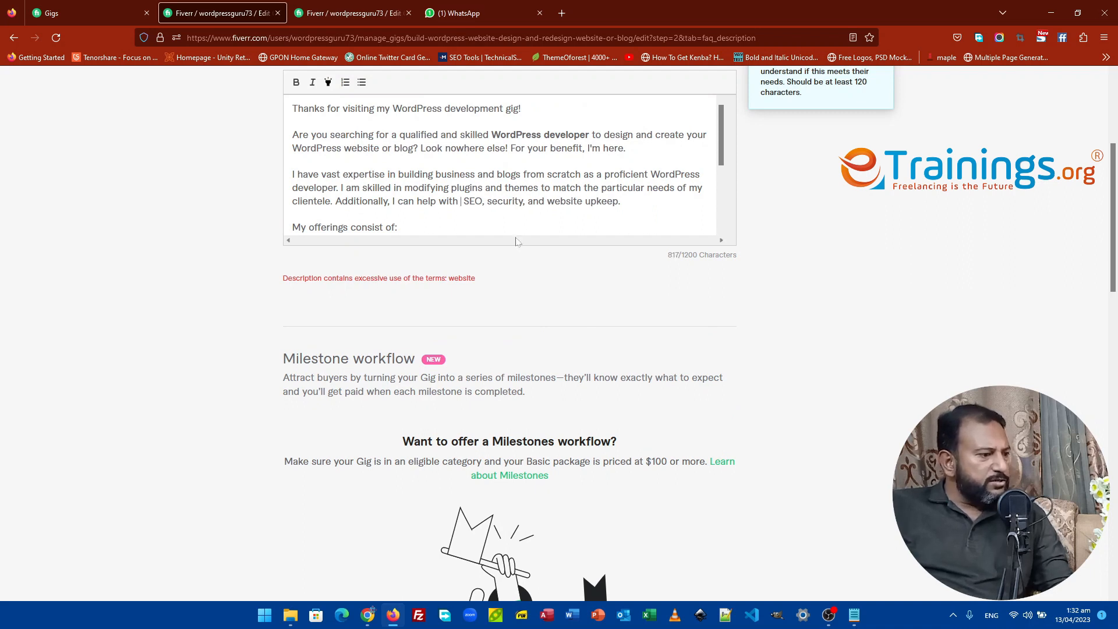
pyautogui.scroll(-4, 532, 290)
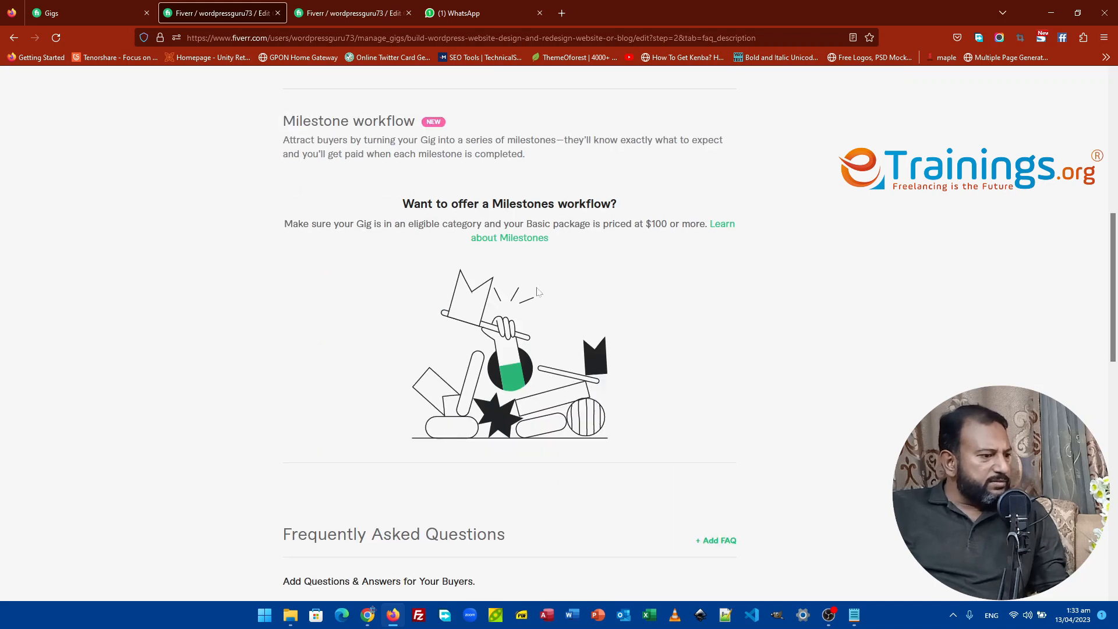
pyautogui.scroll(-7, 538, 292)
pyautogui.click(728, 517)
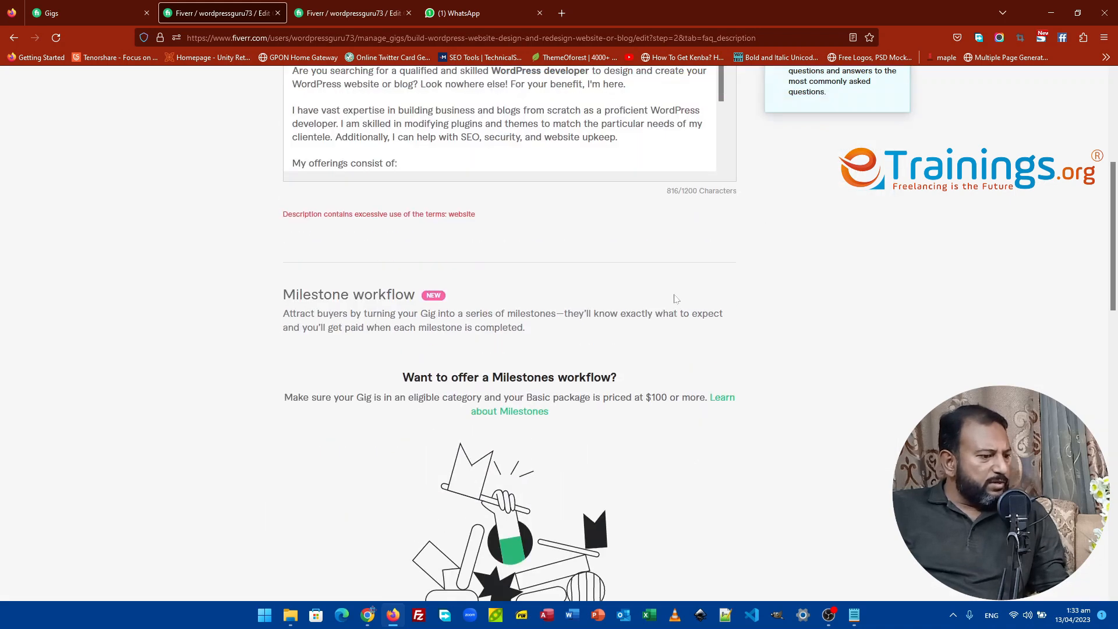
# Step: Delete the "Website optimisation for faster and more responsive operation" line from the description's offerings list
pyautogui.scroll(-3, 501, 335)
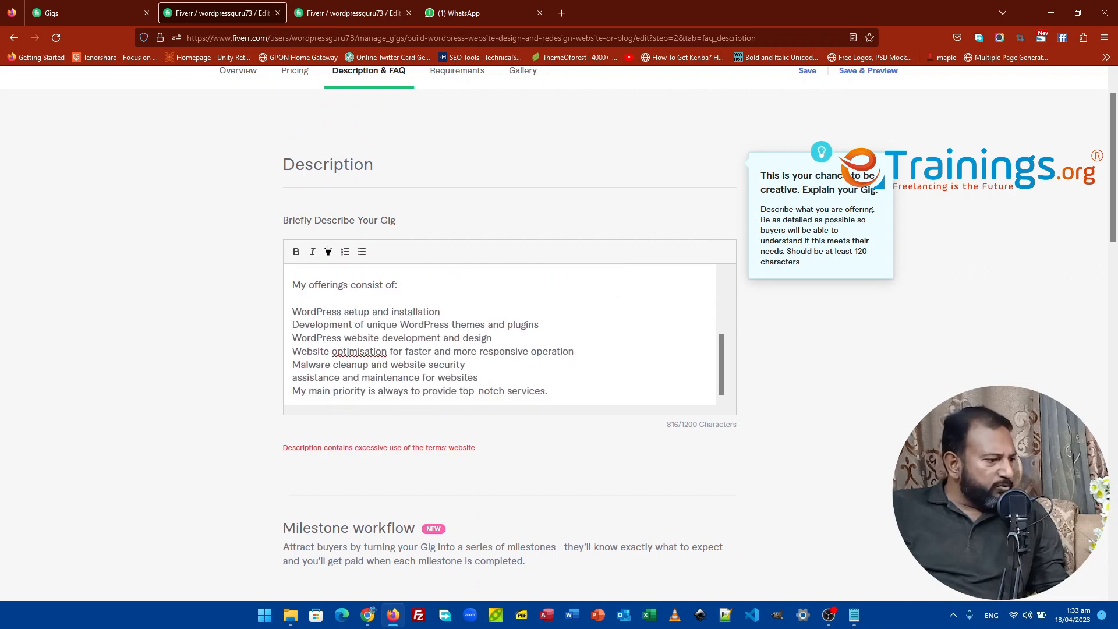
pyautogui.moveTo(292, 352); pyautogui.dragTo(574, 351)
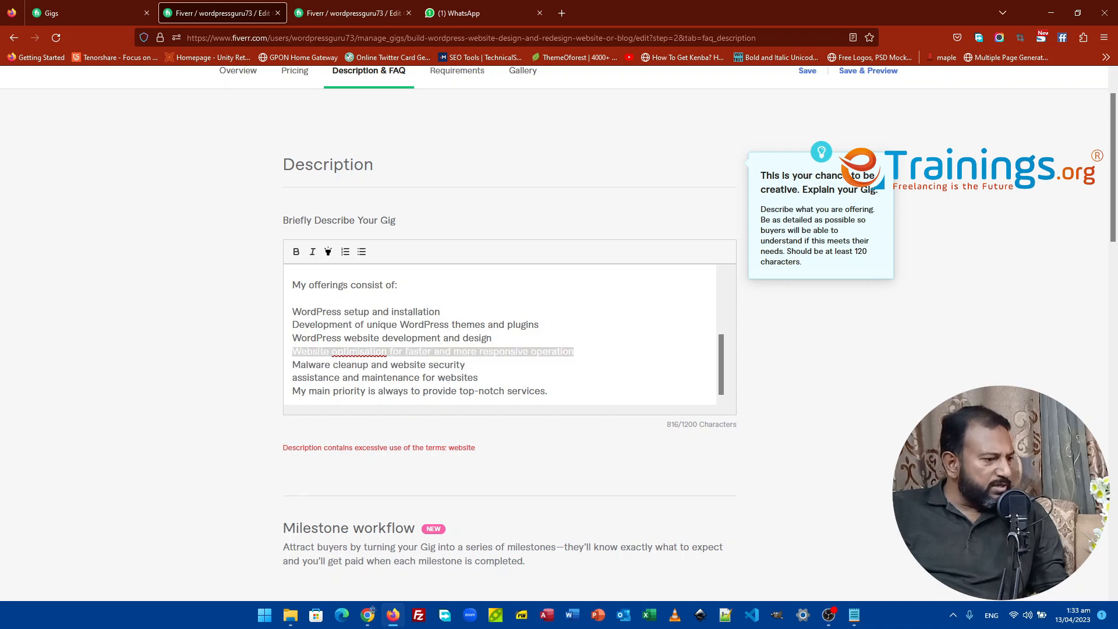
pyautogui.press('Delete')
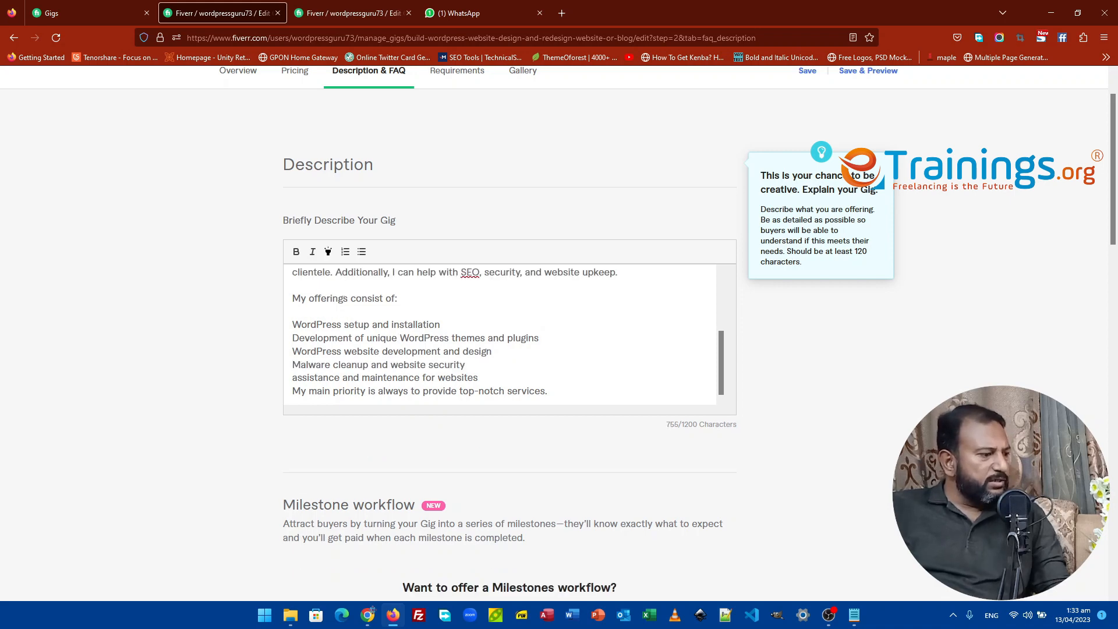
# Step: Save the gig's description and FAQs with the shortened offerings list
pyautogui.scroll(-10, 551, 411)
pyautogui.scroll(-7, 550, 411)
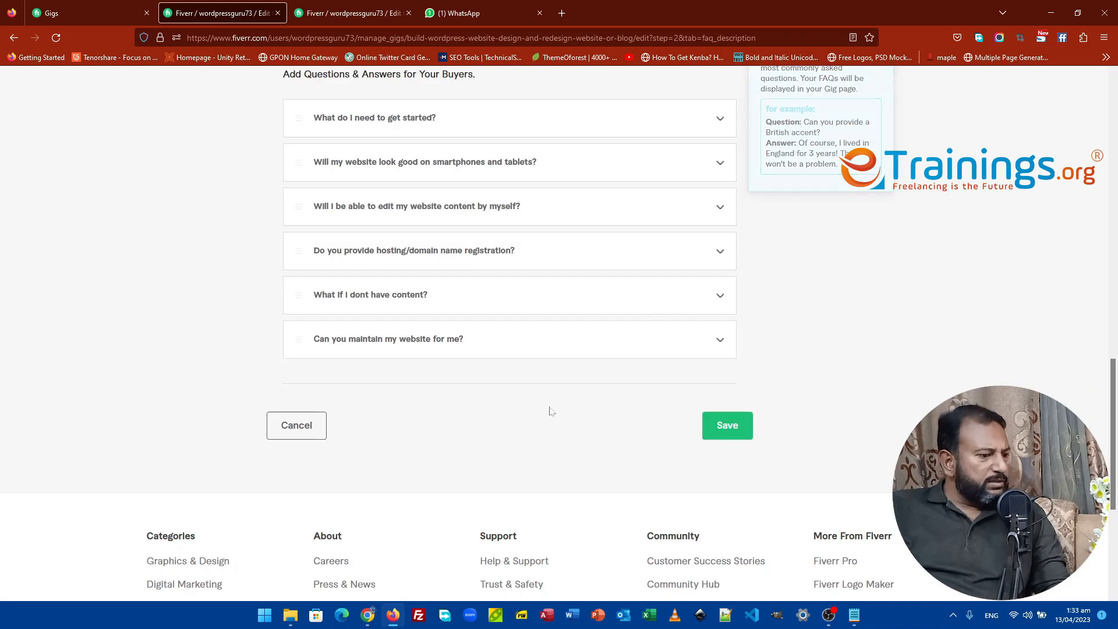
pyautogui.click(725, 368)
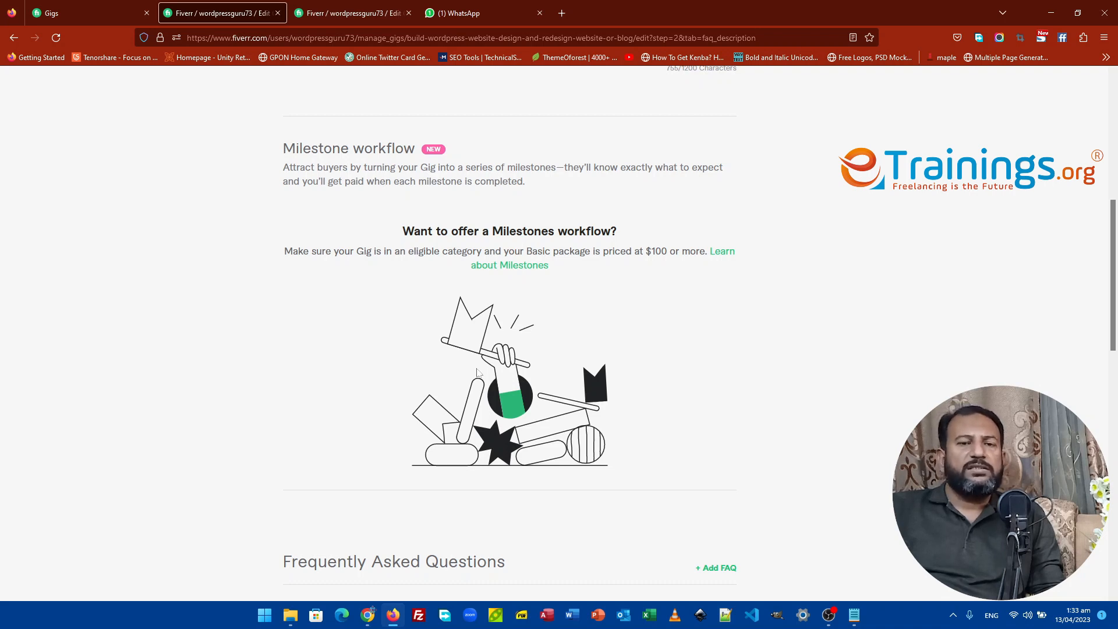
pyautogui.scroll(3, 476, 373)
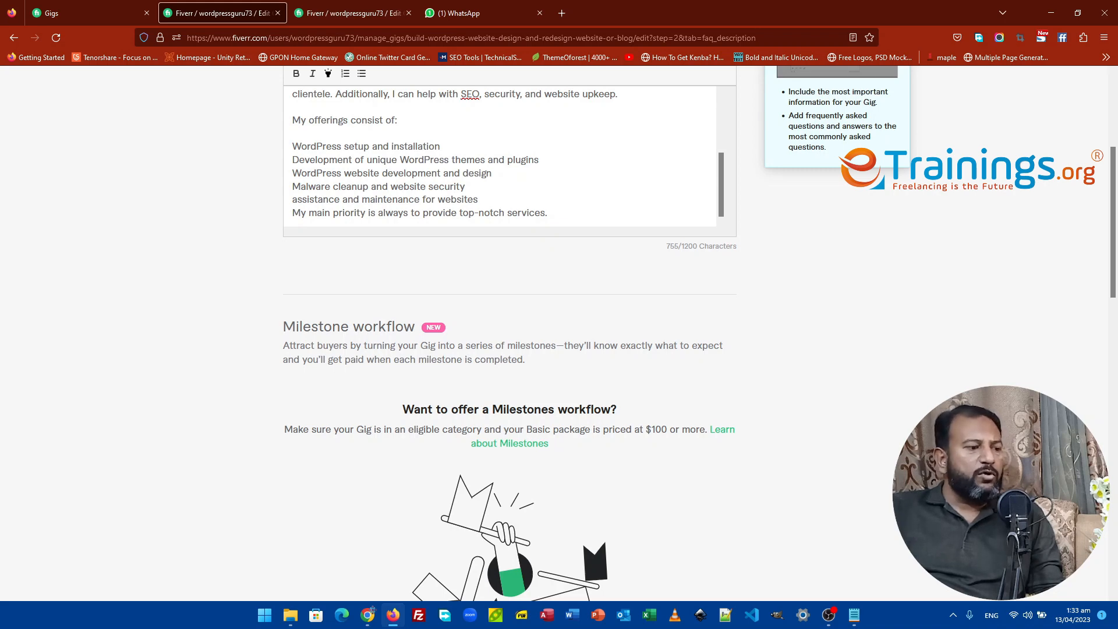
pyautogui.scroll(-4, 510, 332)
pyautogui.scroll(8, 510, 332)
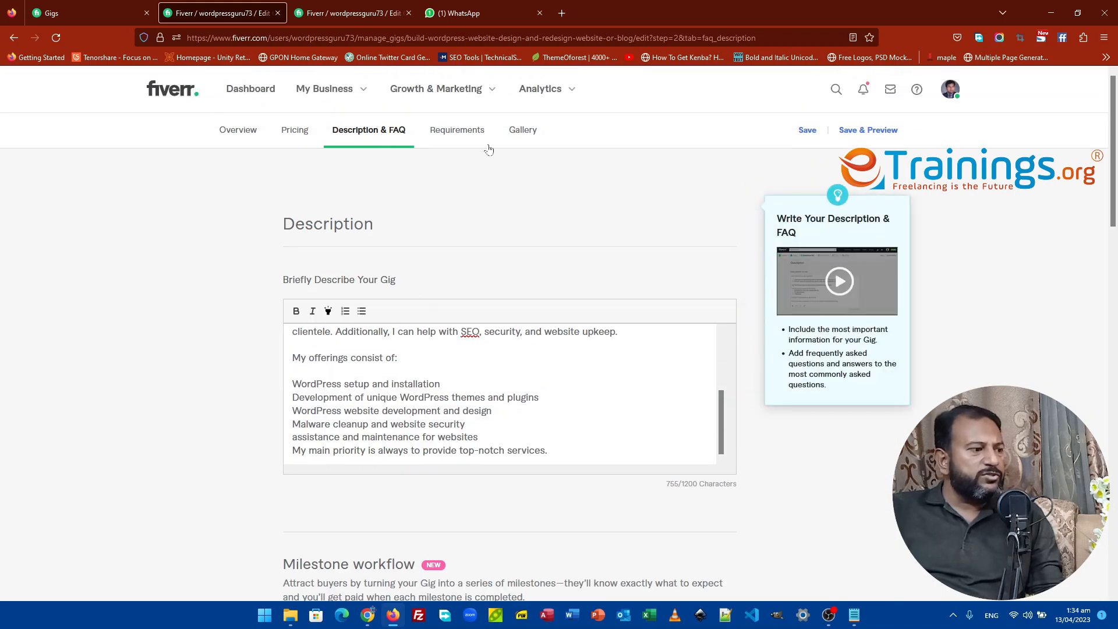
# Step: Open the gig's buyer requirements and examine the Fiverr questions and the seller's own question
pyautogui.click(453, 134)
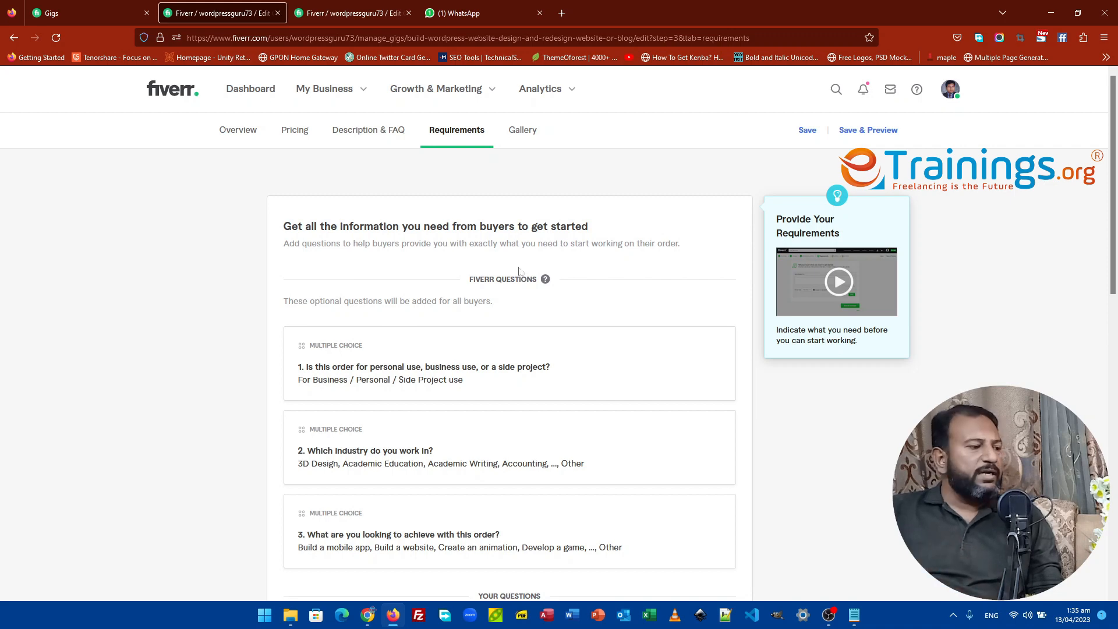
pyautogui.scroll(-5, 519, 273)
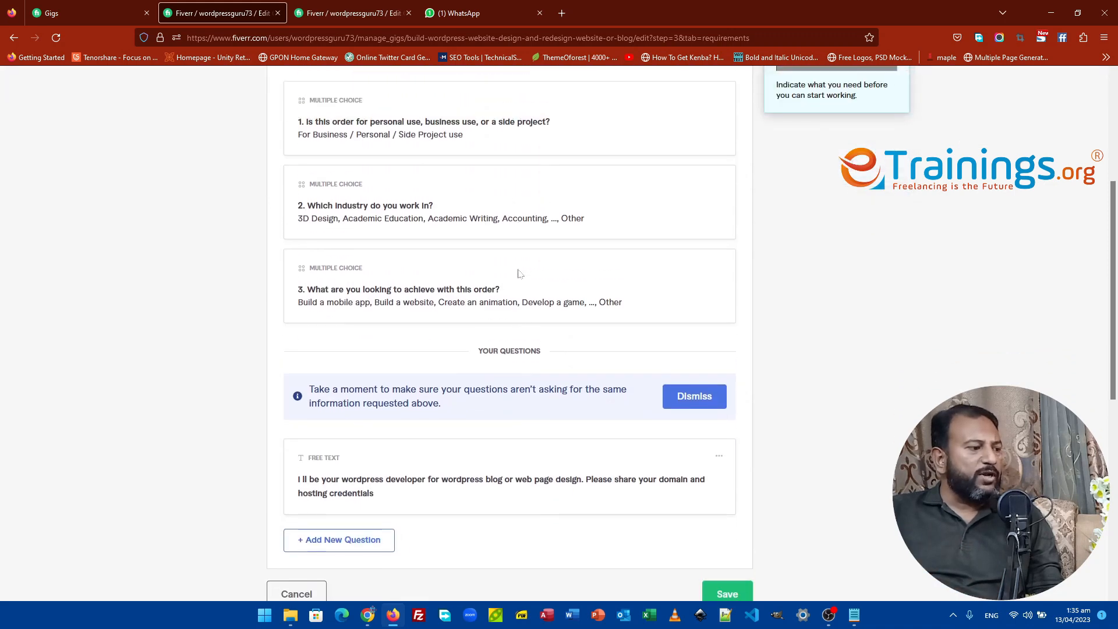
pyautogui.scroll(4, 519, 273)
pyautogui.scroll(1, 497, 301)
pyautogui.scroll(-4, 491, 302)
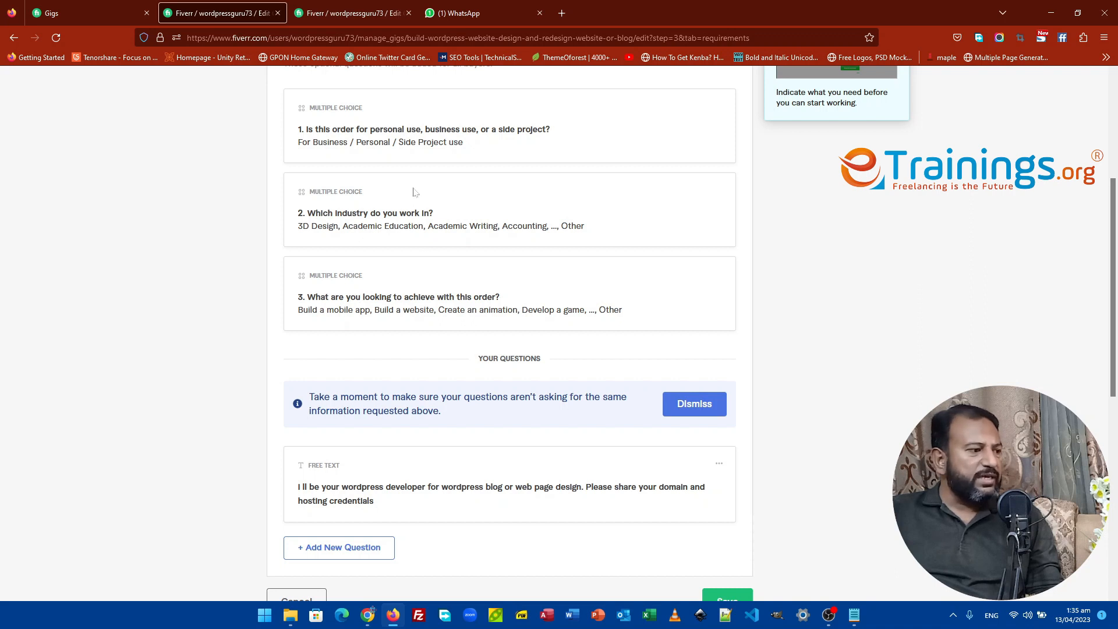
pyautogui.scroll(-3, 415, 221)
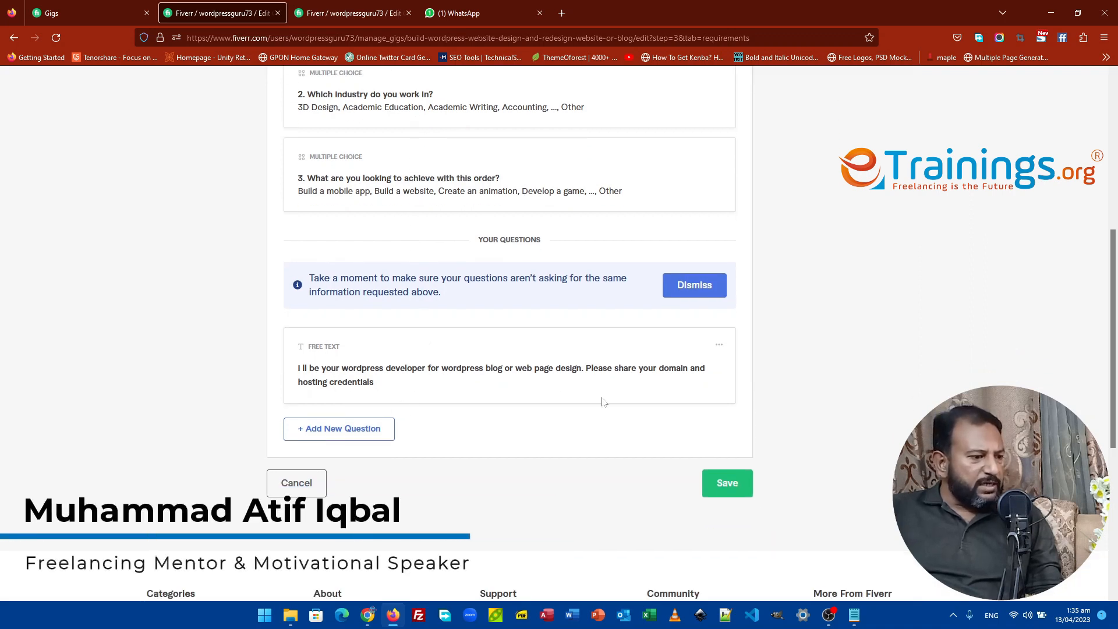
# Step: Add a required free-text buyer question reading "Have you already a domain or hosting"
pyautogui.click(352, 435)
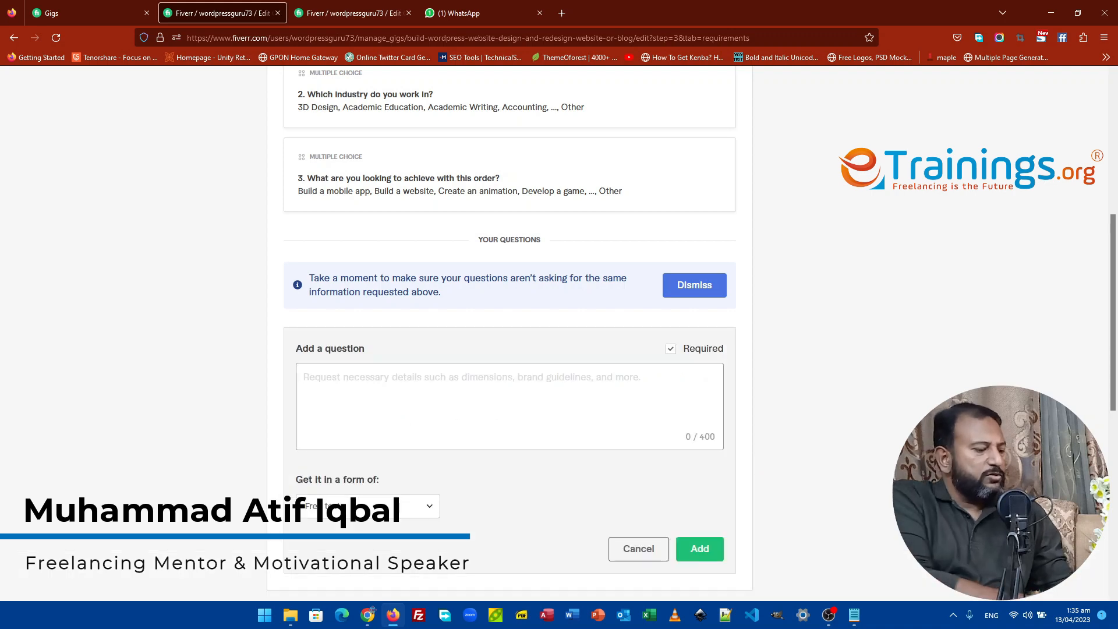
pyautogui.write('H')
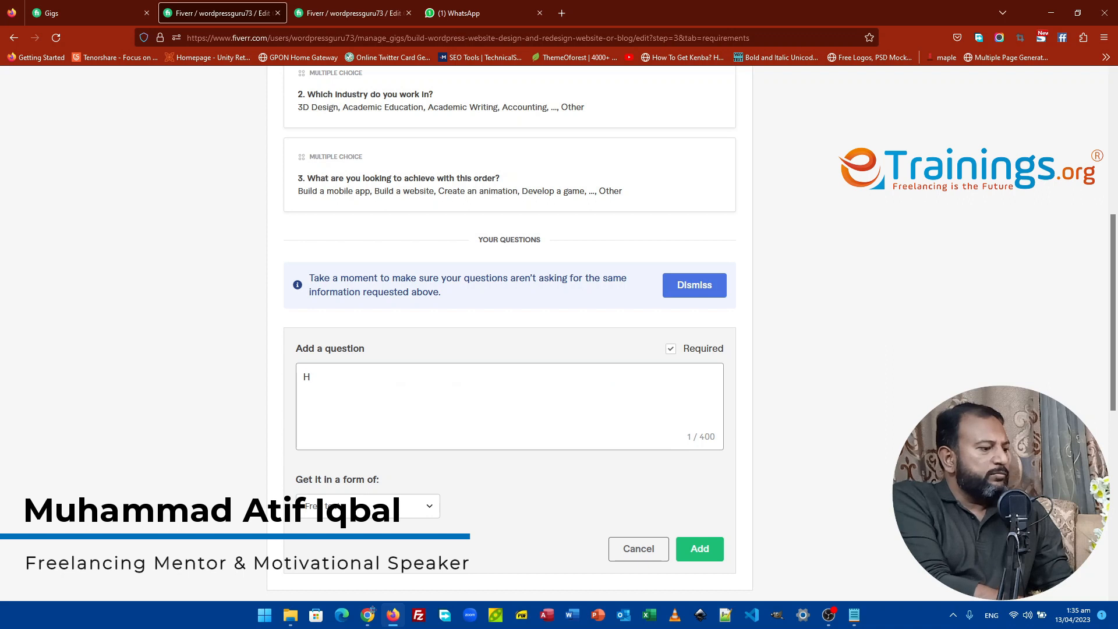
pyautogui.write('ave you alre')
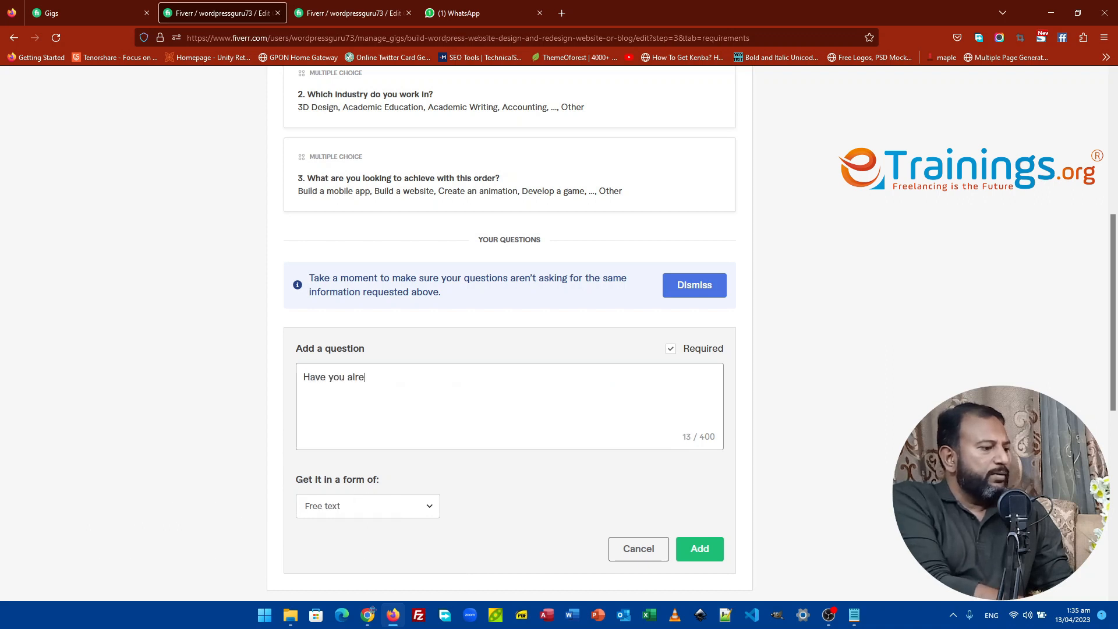
pyautogui.write('ad')
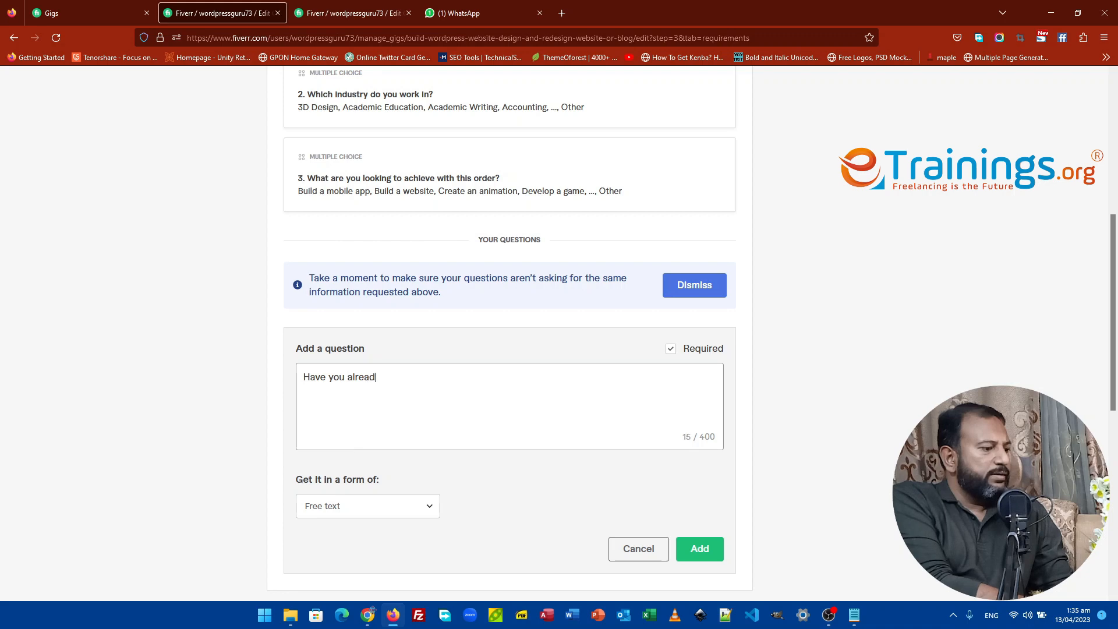
pyautogui.write('y a doma')
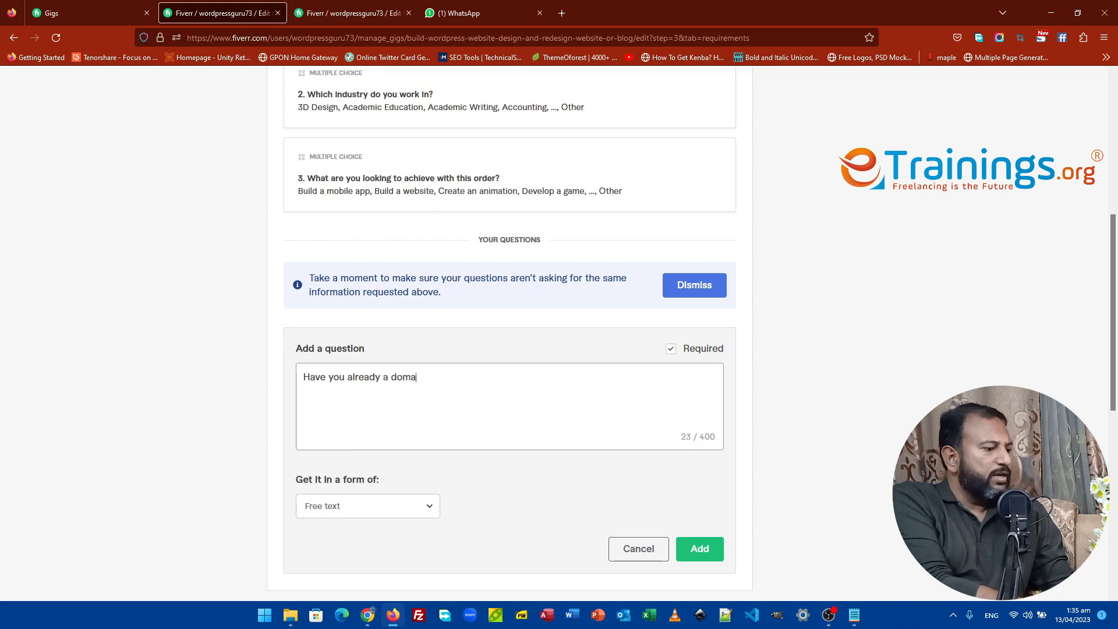
pyautogui.write('in or hosting')
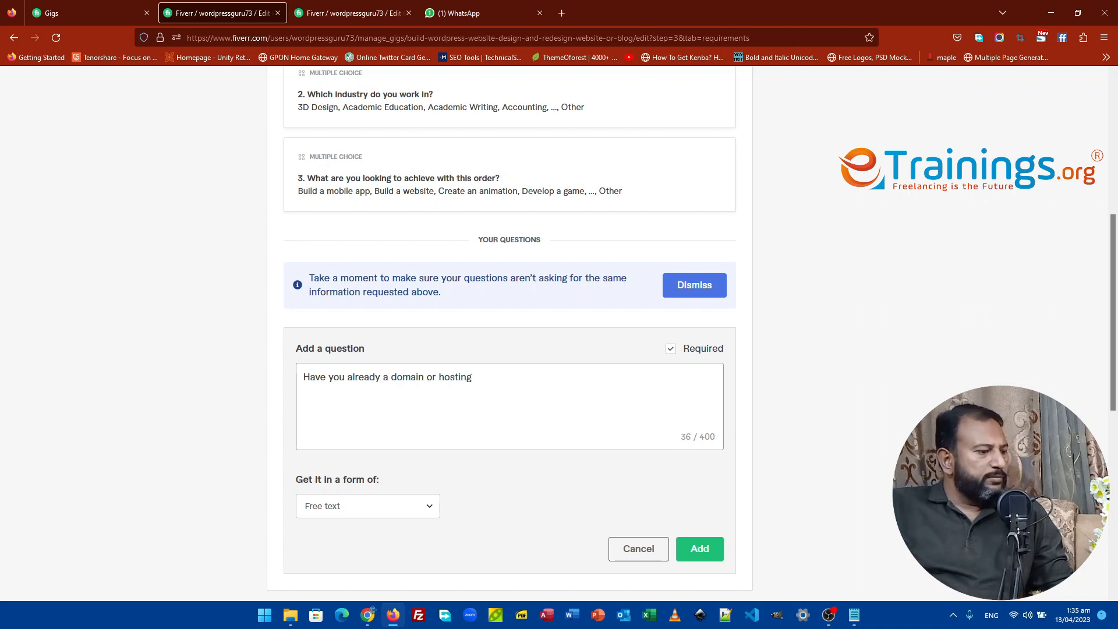
pyautogui.click(360, 516)
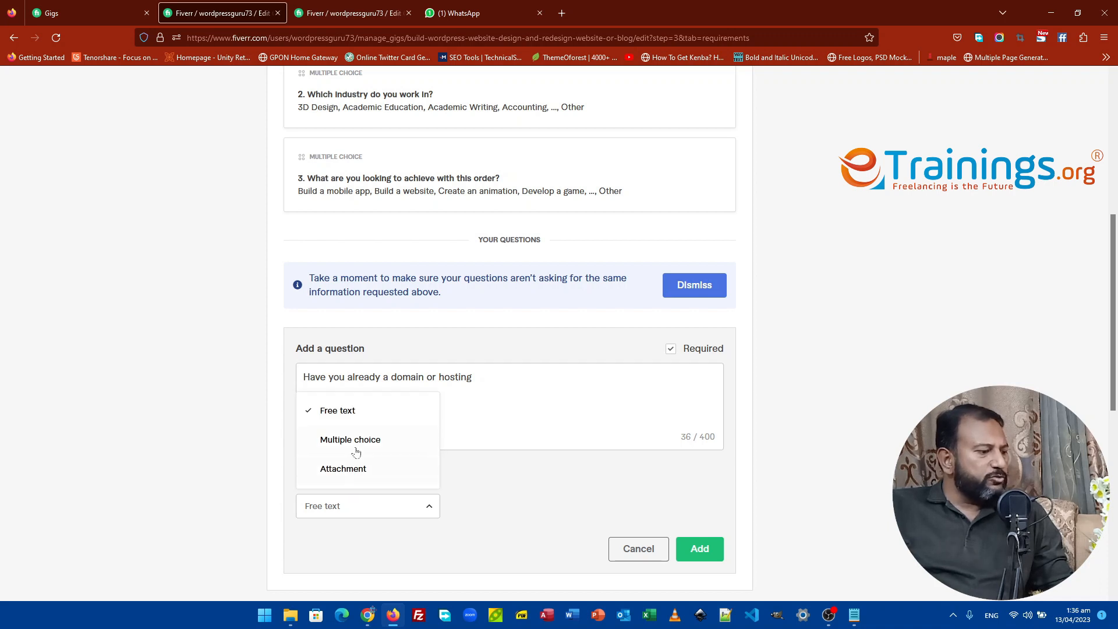
pyautogui.click(344, 417)
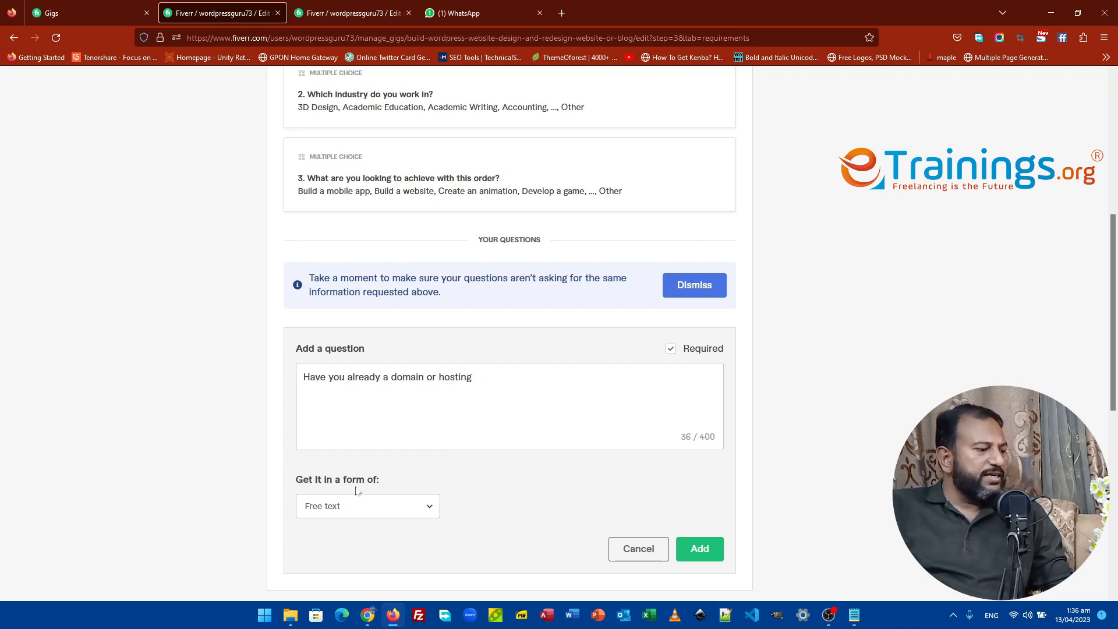
pyautogui.click(702, 561)
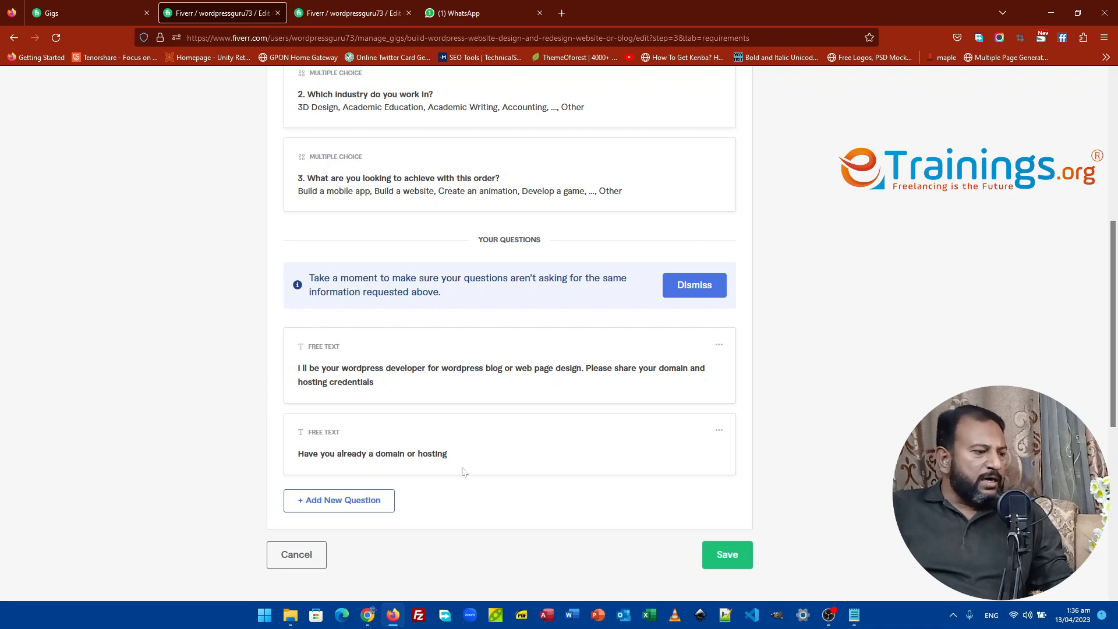
# Step: Check the list of buyer questions and save the gig's requirements
pyautogui.scroll(1, 464, 470)
pyautogui.scroll(4, 464, 469)
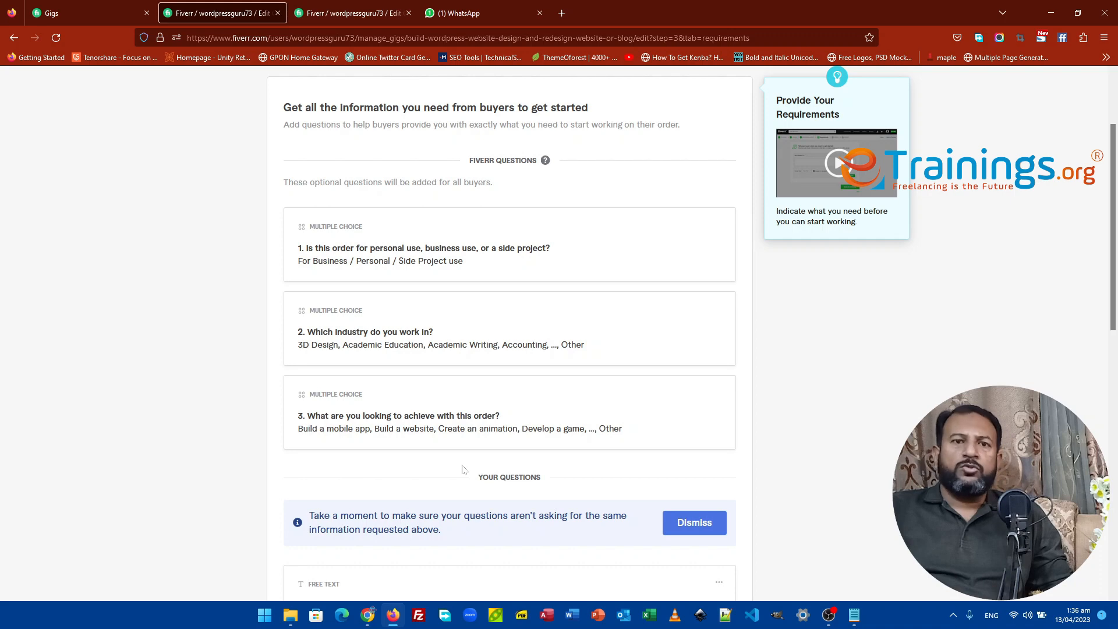
pyautogui.scroll(-6, 460, 466)
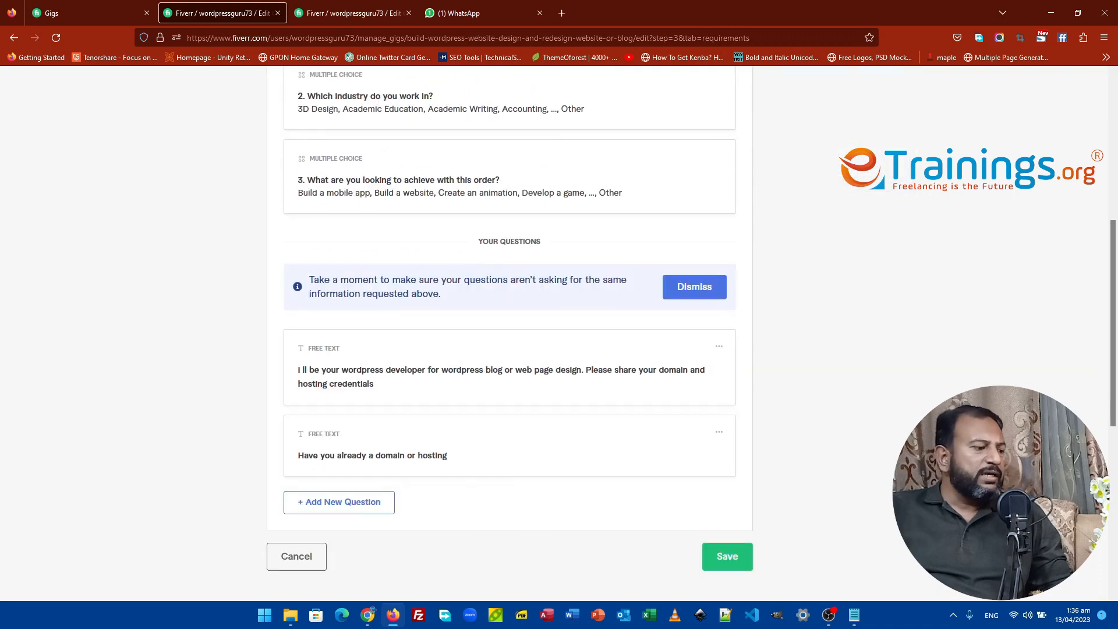
pyautogui.scroll(-1, 458, 463)
pyautogui.scroll(3, 457, 307)
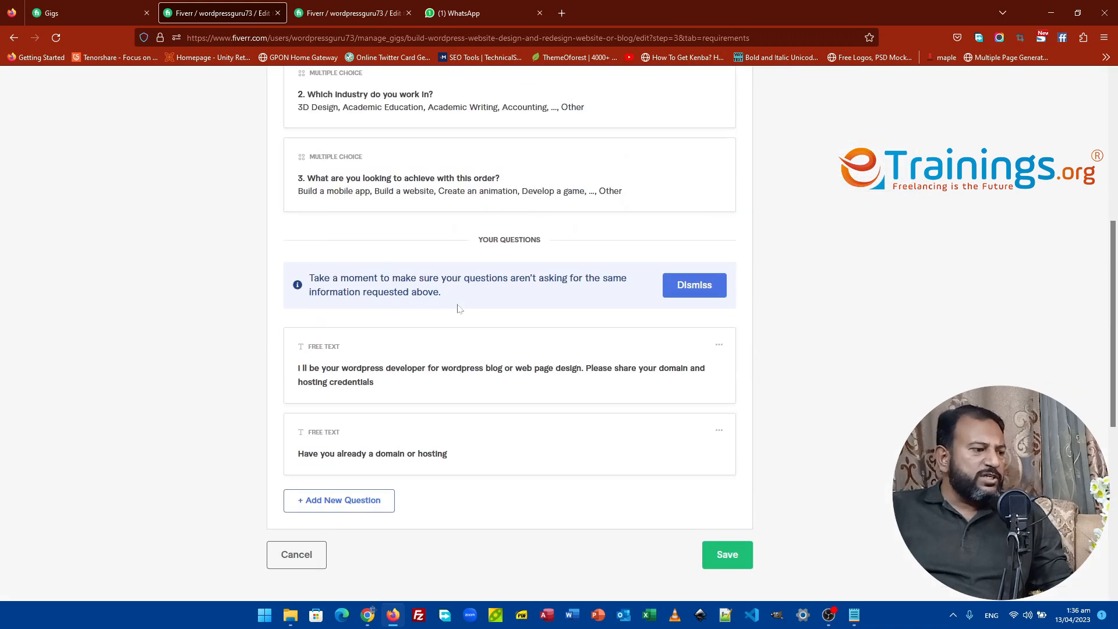
pyautogui.scroll(1, 458, 311)
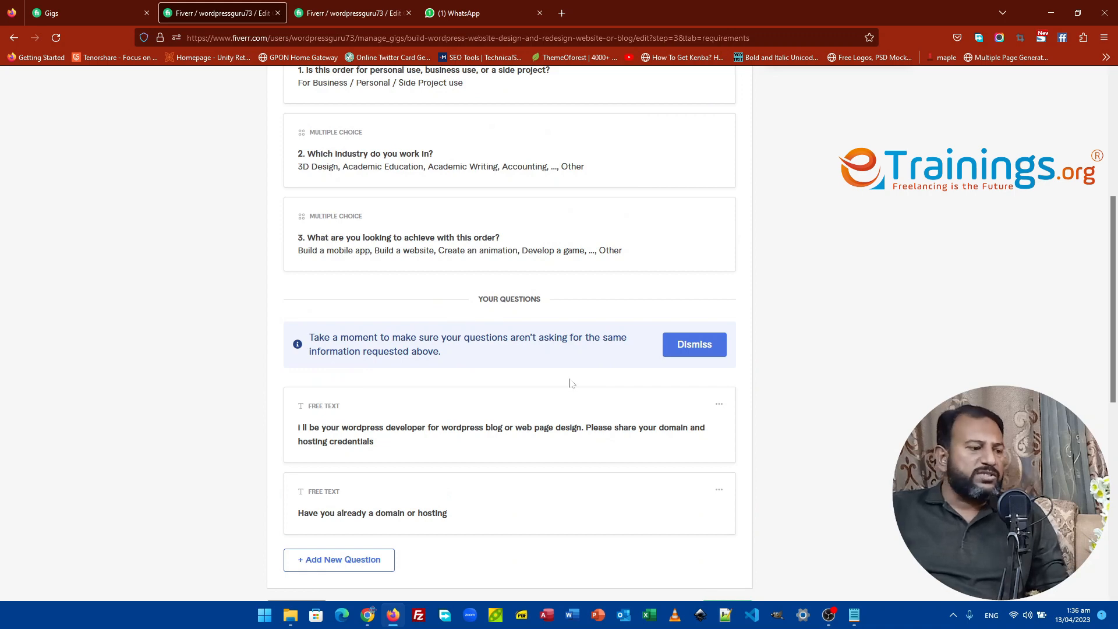
pyautogui.scroll(-5, 573, 384)
pyautogui.click(730, 328)
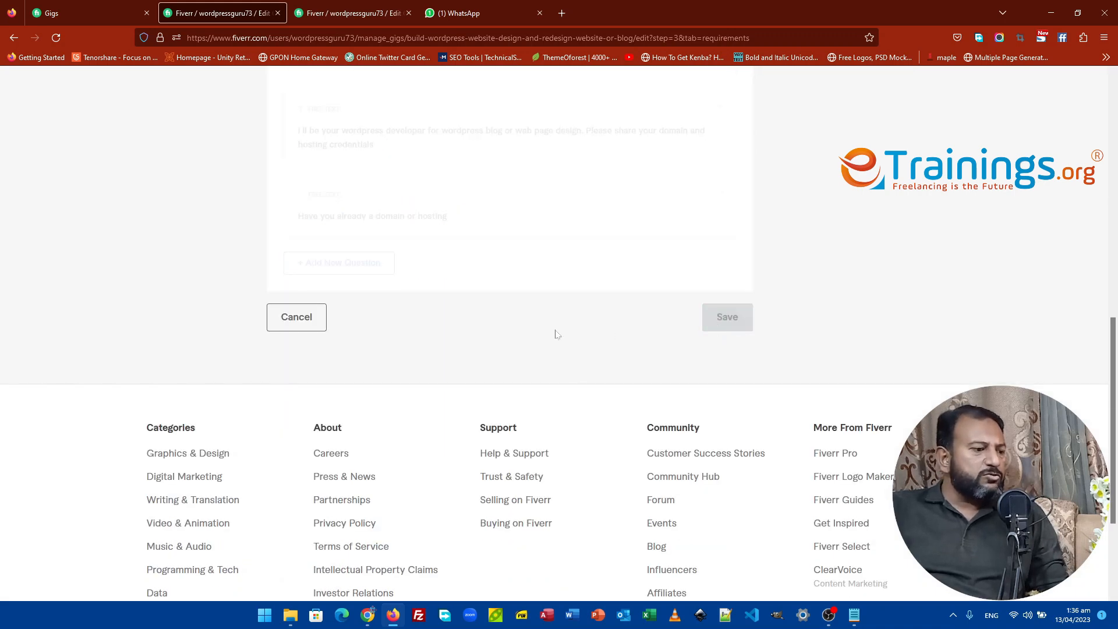